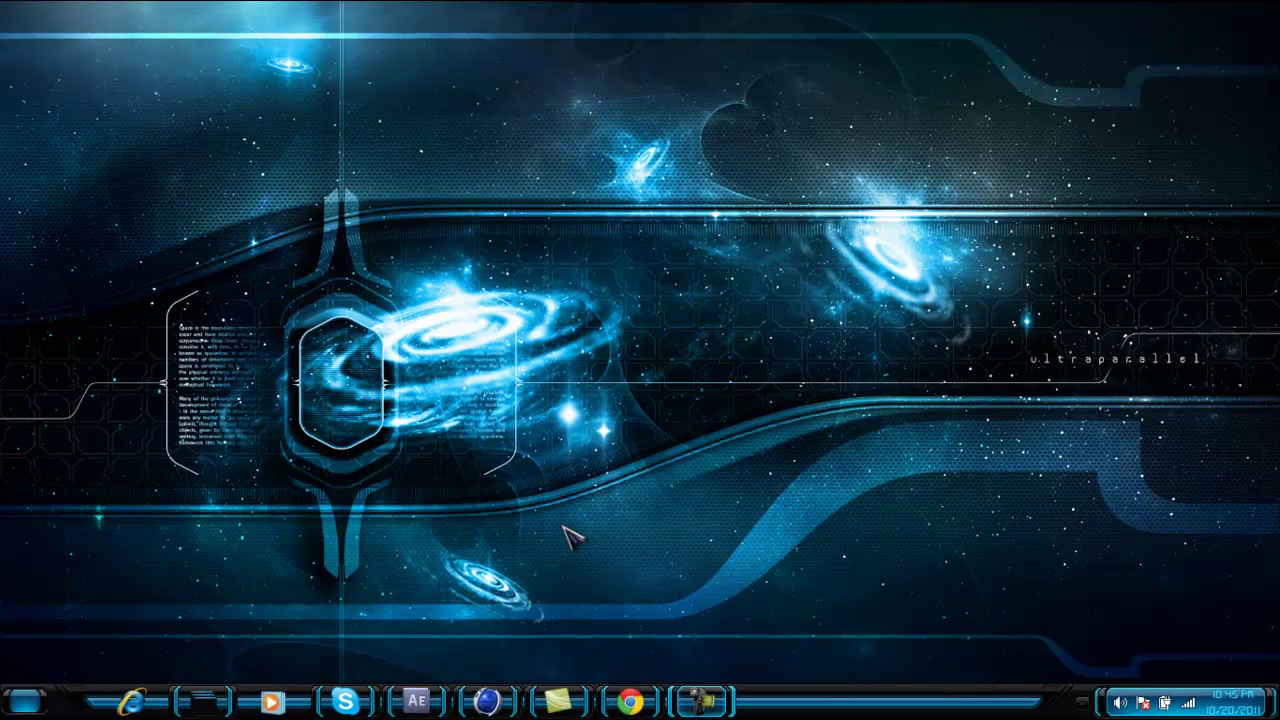
Step: Switch to Chrome and look through the viewer comments below the MercerFX intro video, returning to the player
{"action": "key", "text": "alt+Tab"}
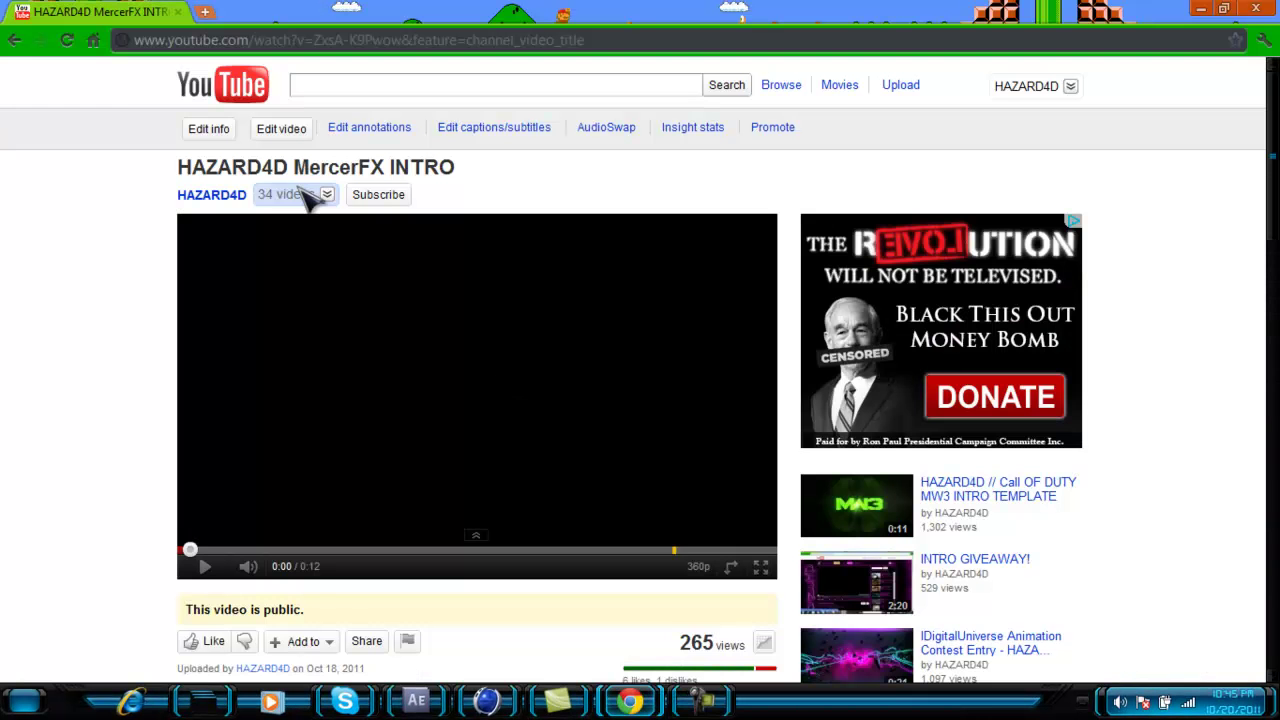
{"action": "scroll", "coordinate": [926, 344], "scroll_direction": "down", "scroll_amount": 3}
{"action": "scroll", "coordinate": [290, 440], "scroll_direction": "down", "scroll_amount": 2}
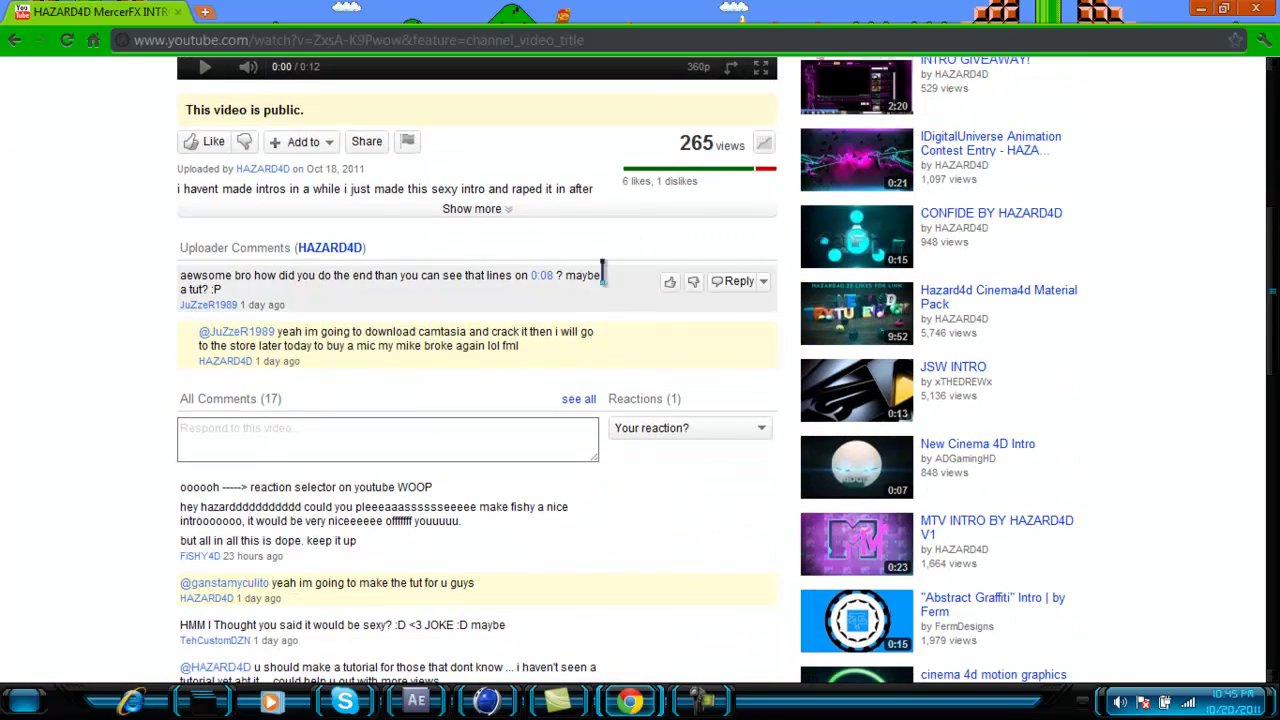
{"action": "scroll", "coordinate": [880, 330], "scroll_direction": "down", "scroll_amount": 3}
{"action": "scroll", "coordinate": [480, 380], "scroll_direction": "down", "scroll_amount": 2}
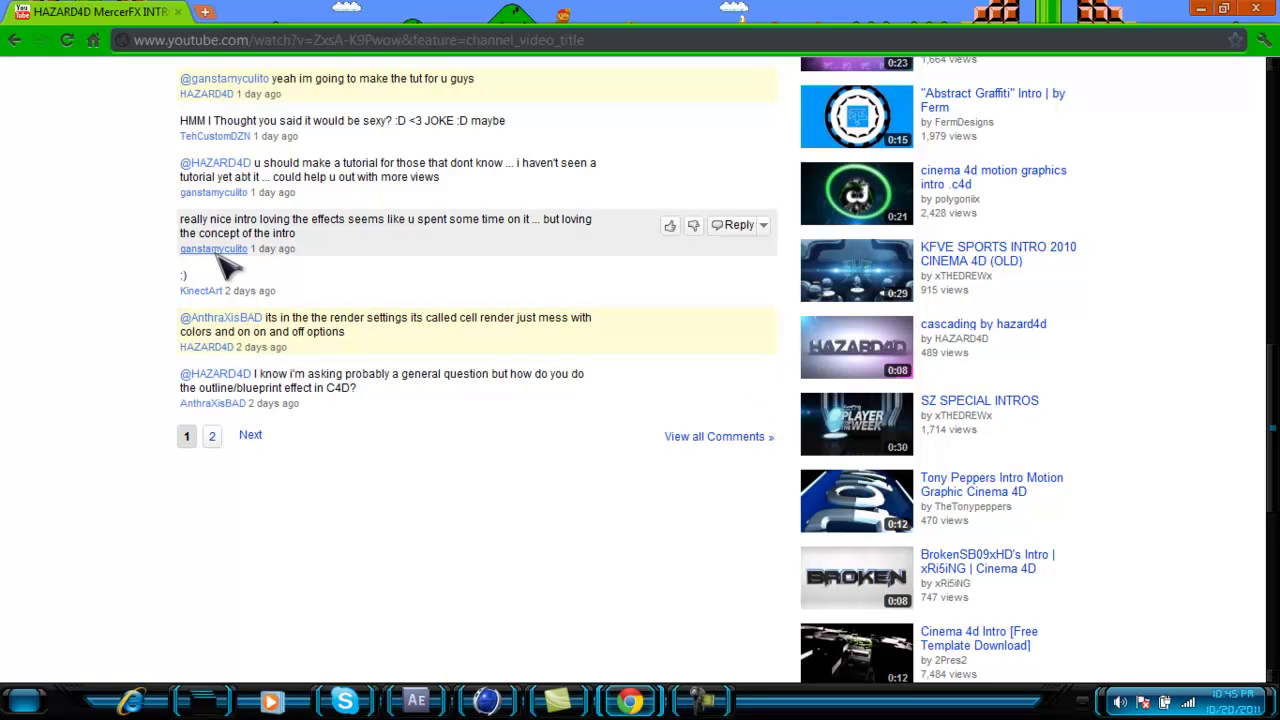
{"action": "scroll", "coordinate": [1276, 458], "scroll_direction": "up", "scroll_amount": 1}
{"action": "left_click_drag", "start_coordinate": [1276, 458], "coordinate": [1262, 157]}
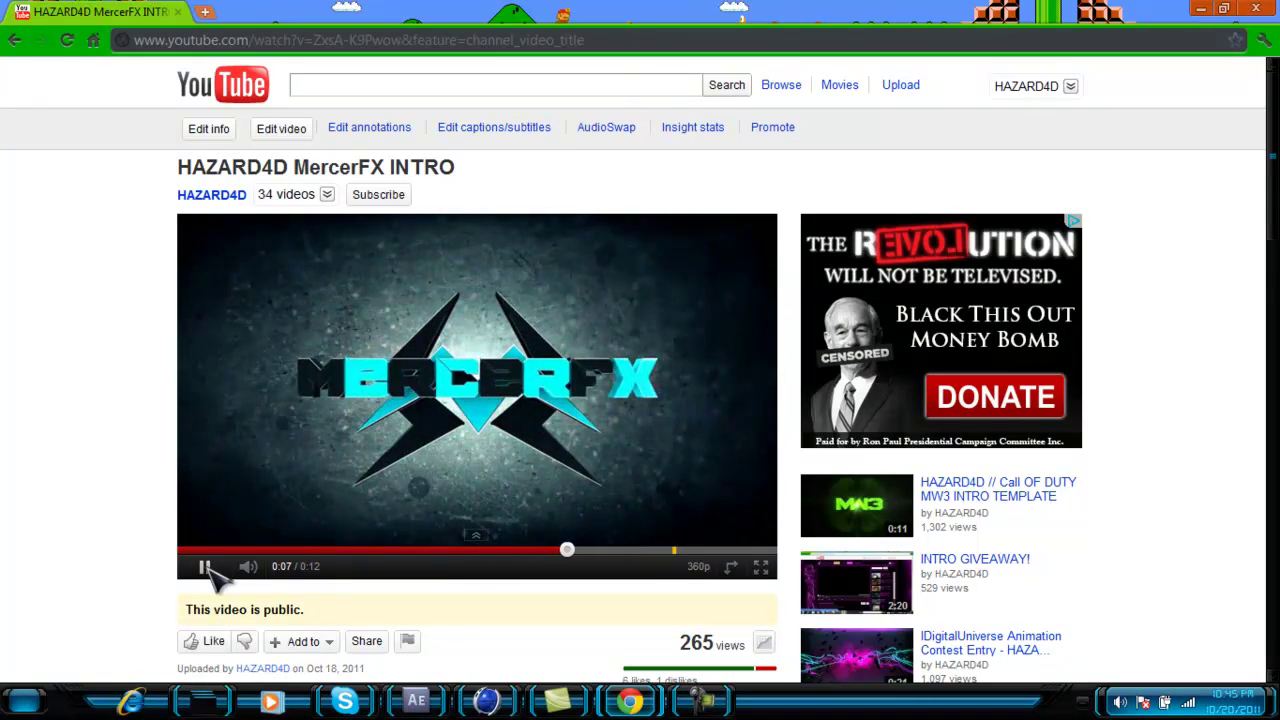
Step: Play the MercerFX intro to its end, pausing at the outline effect around 0:10, and close the browser
{"action": "left_click", "coordinate": [206, 566]}
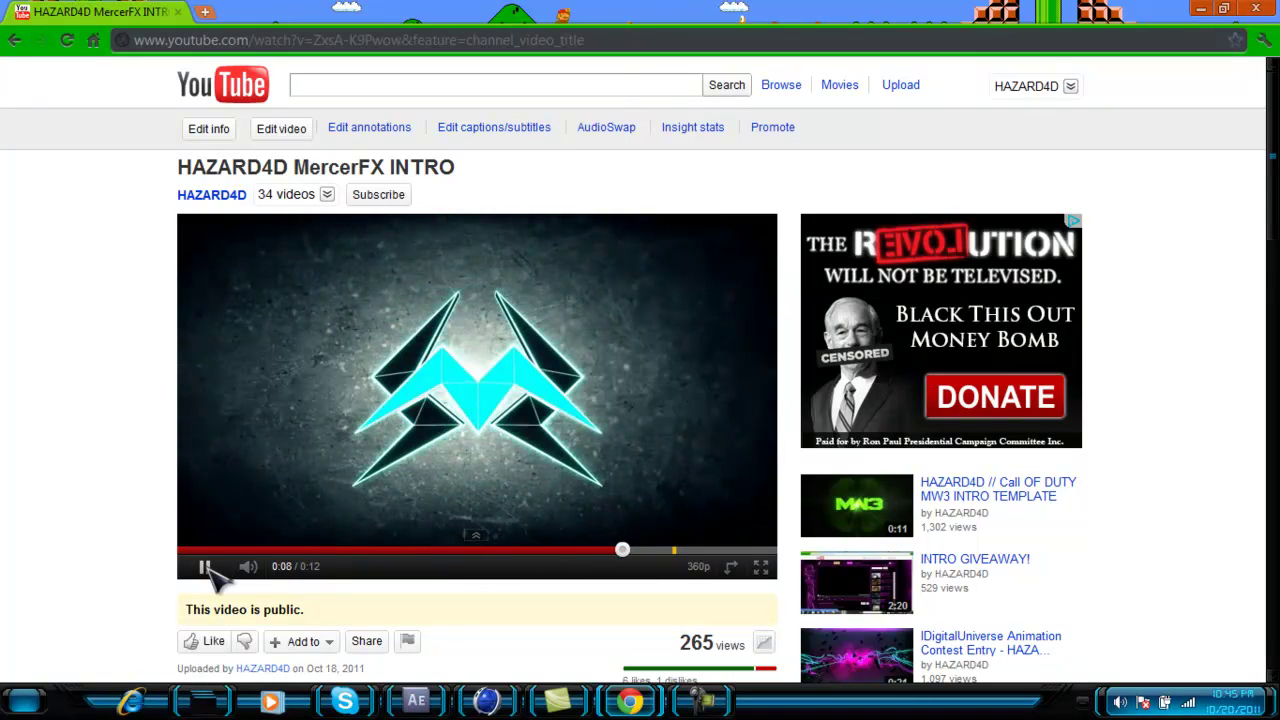
{"action": "left_click", "coordinate": [206, 566]}
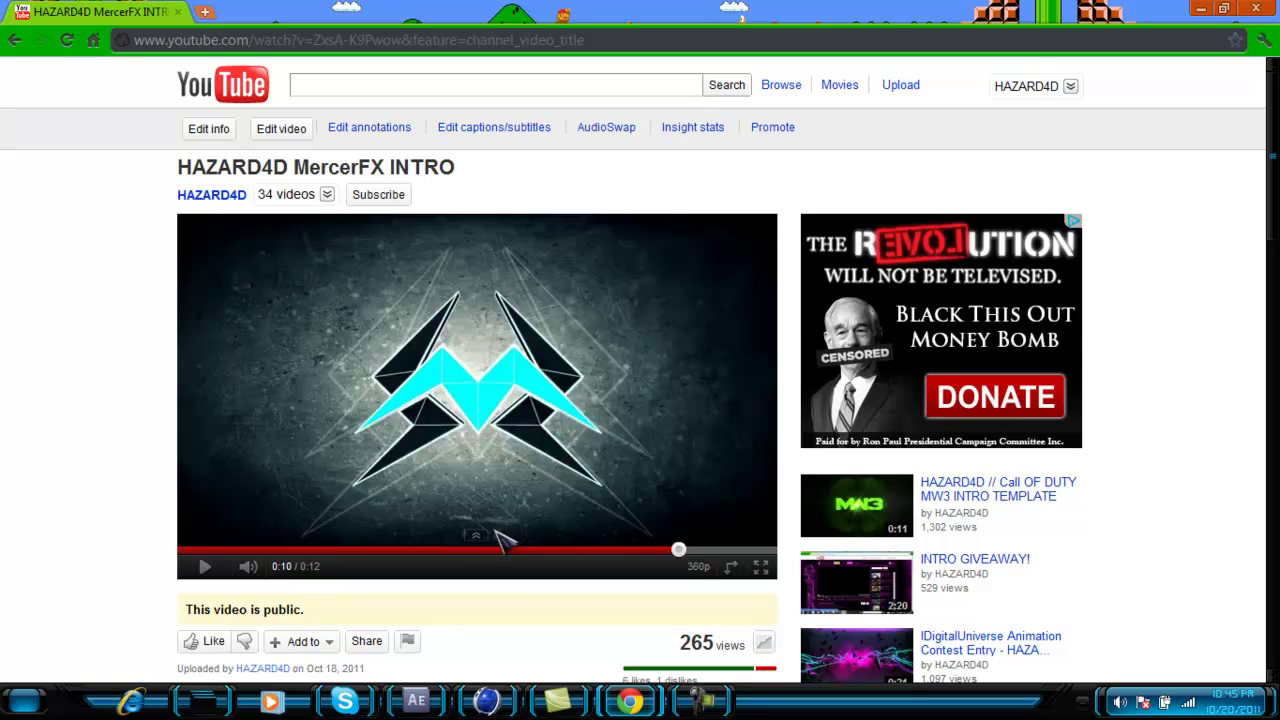
{"action": "left_click", "coordinate": [205, 568]}
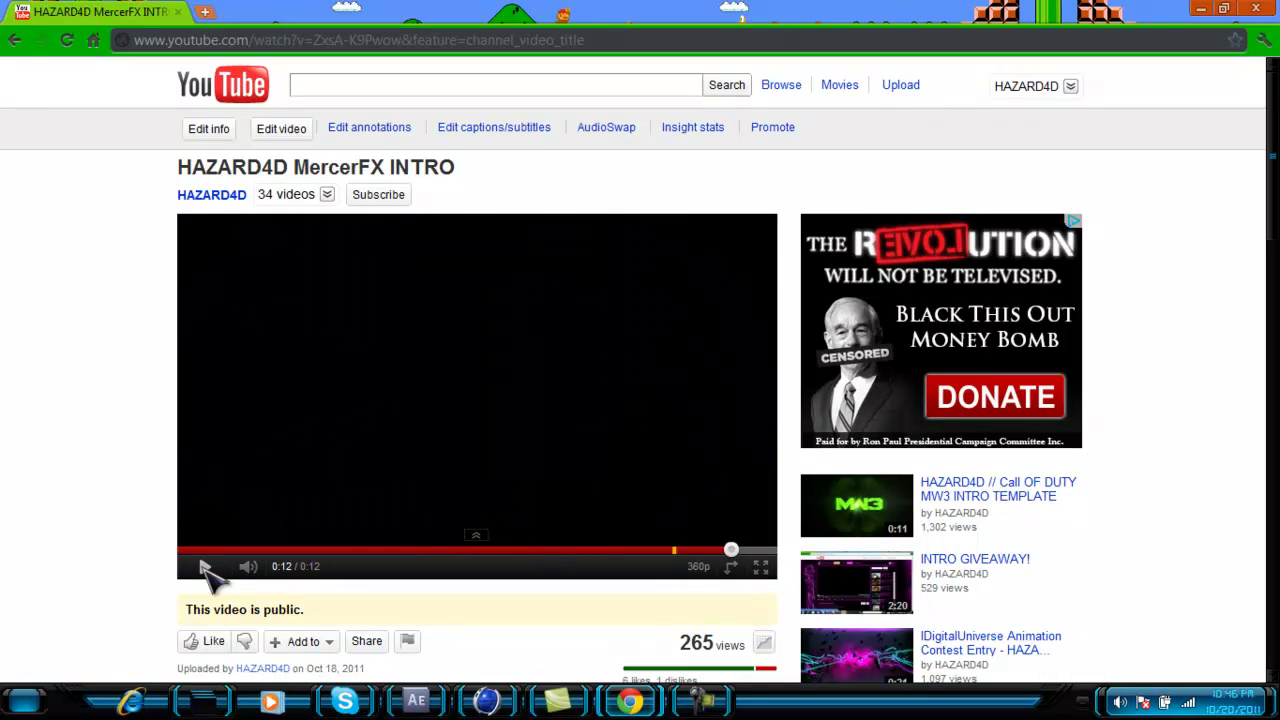
{"action": "left_click", "coordinate": [1256, 8]}
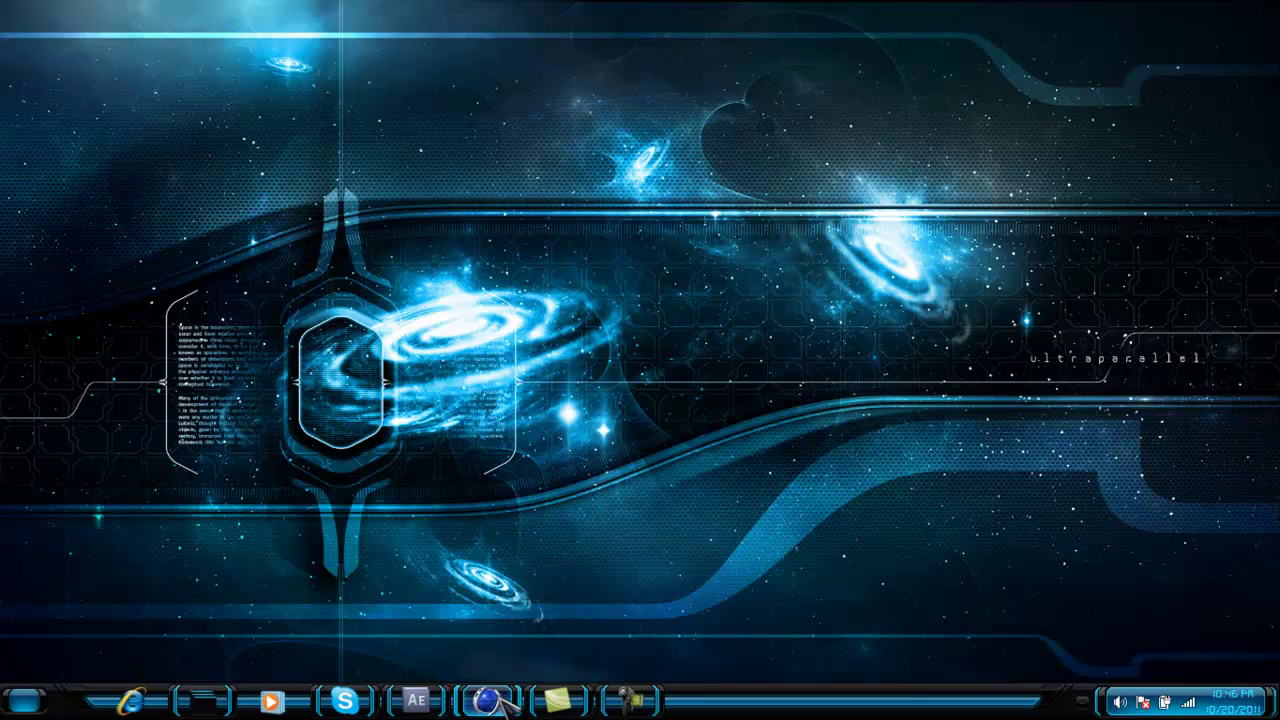
Step: Switch to CINEMA 4D and move the mercerfx.c4d animation to frame 237
{"action": "left_click", "coordinate": [490, 700]}
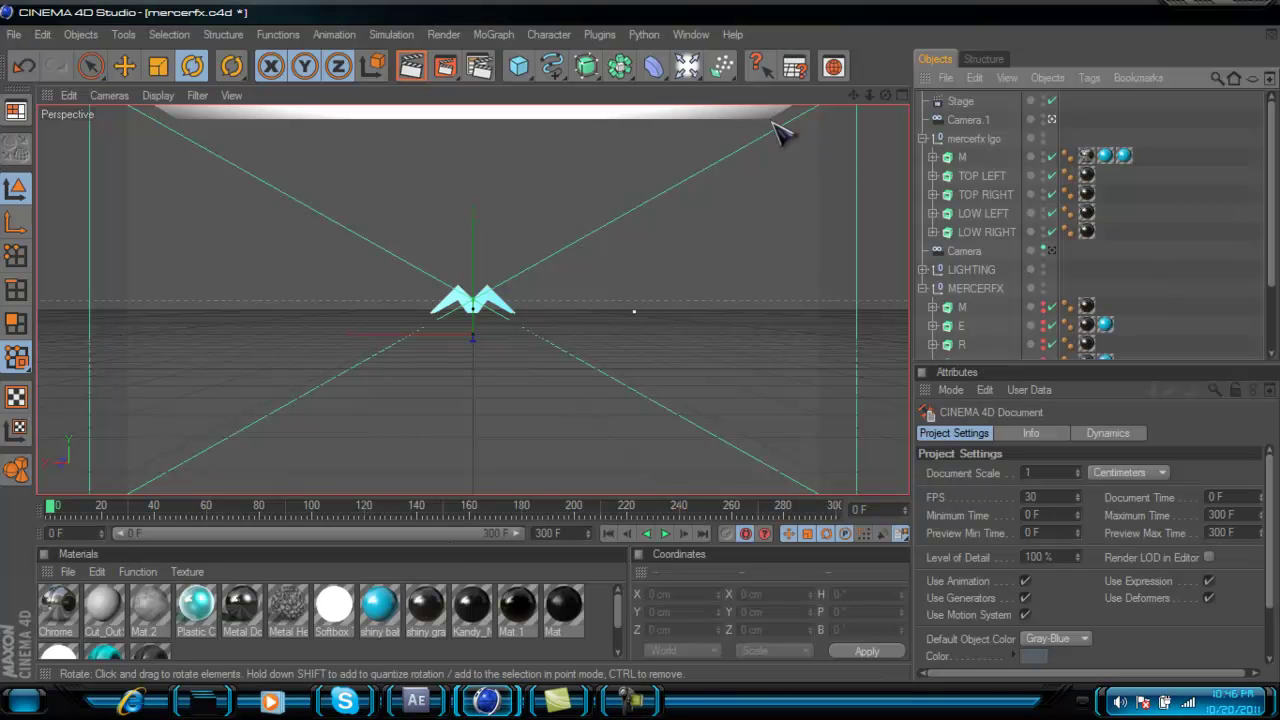
{"action": "left_click_drag", "start_coordinate": [48, 520], "coordinate": [671, 507]}
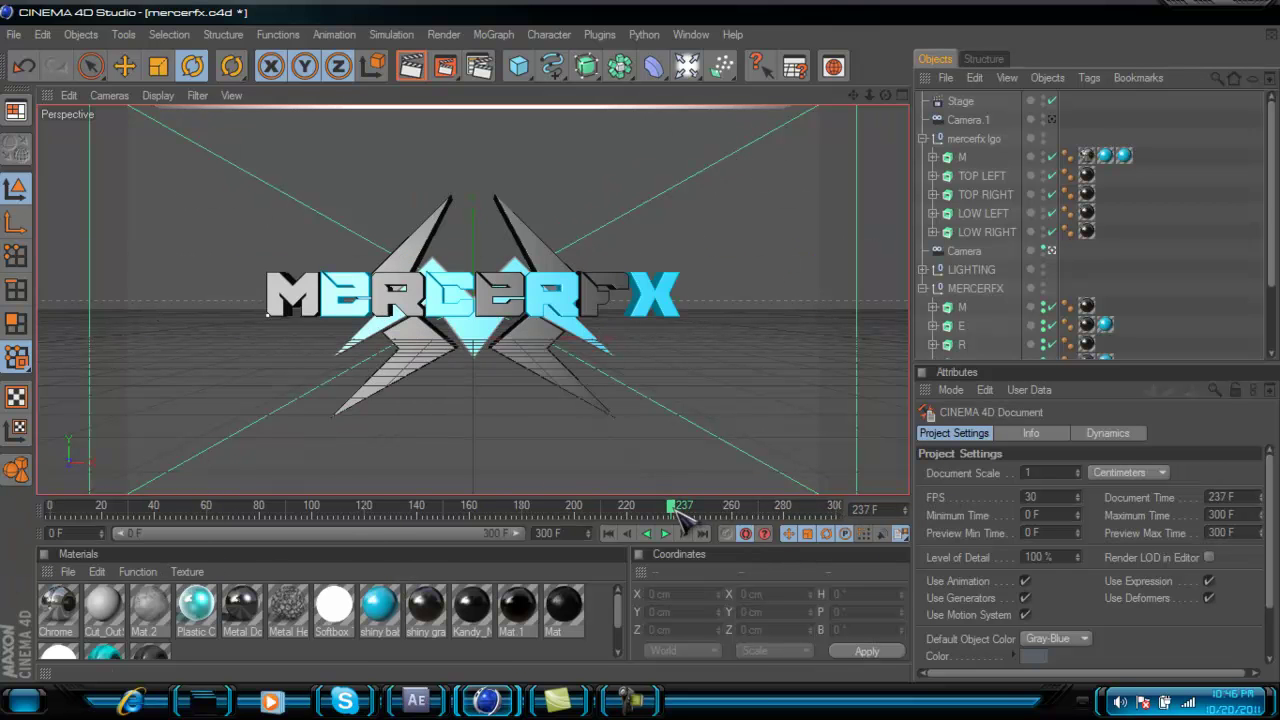
Step: Open the render settings and review the general options and the output size, aspect and frame range
{"action": "left_click", "coordinate": [480, 68]}
{"action": "left_click_drag", "start_coordinate": [364, 52], "coordinate": [497, 239]}
{"action": "left_click", "coordinate": [320, 272]}
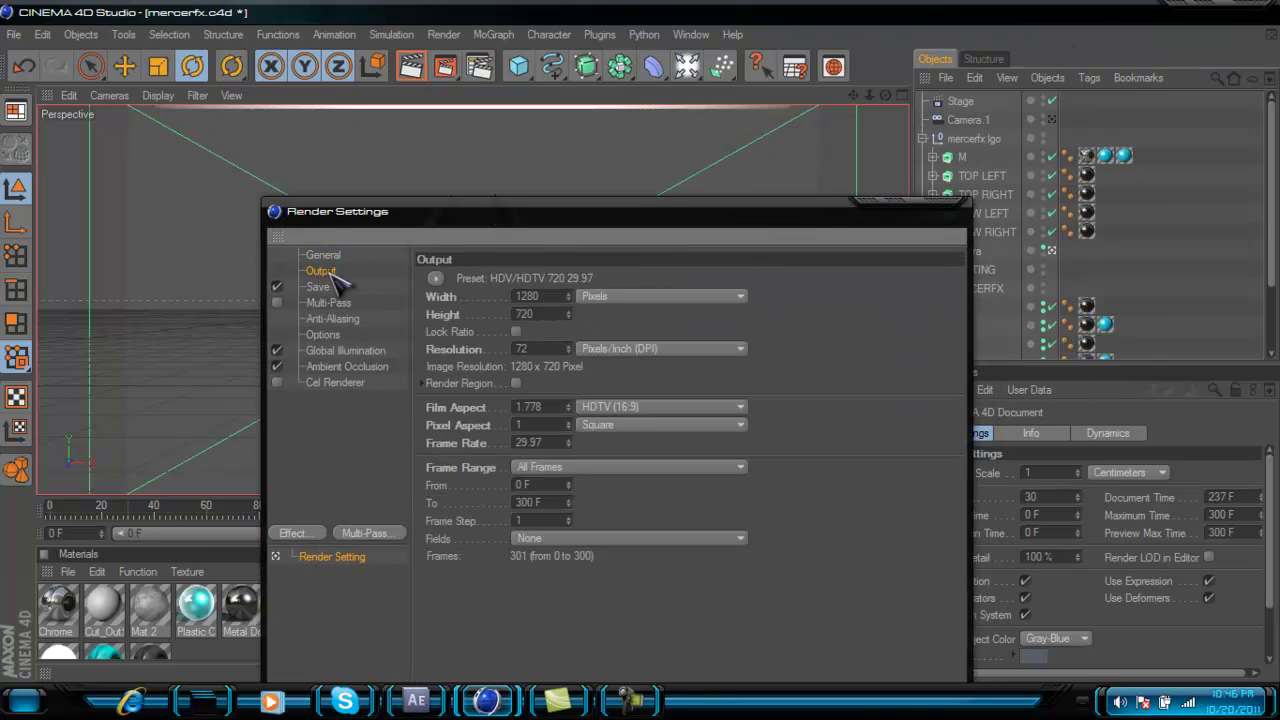
{"action": "left_click", "coordinate": [323, 255]}
{"action": "left_click", "coordinate": [320, 271]}
{"action": "double_click", "coordinate": [540, 296]}
Step: Examine the render's save settings, including the output file path, image format and alpha channel options
{"action": "left_click", "coordinate": [318, 287]}
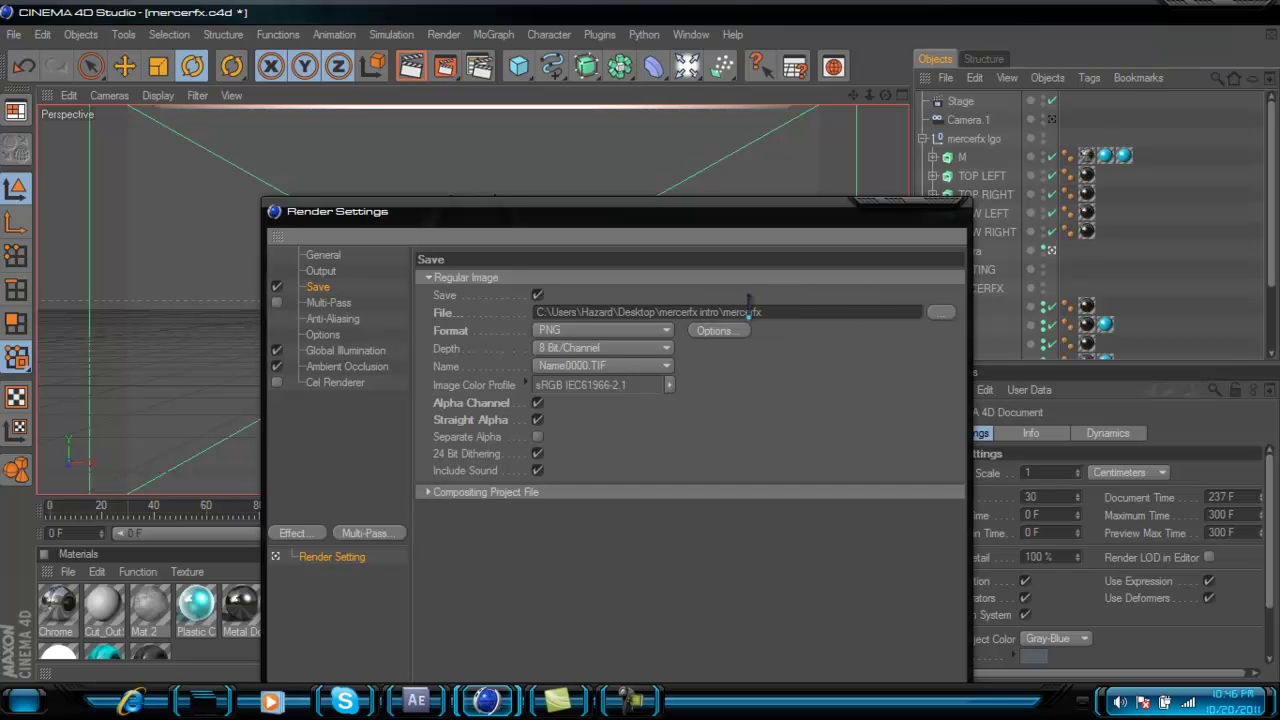
{"action": "left_click", "coordinate": [786, 313]}
{"action": "left_click_drag", "start_coordinate": [848, 240], "coordinate": [820, 515]}
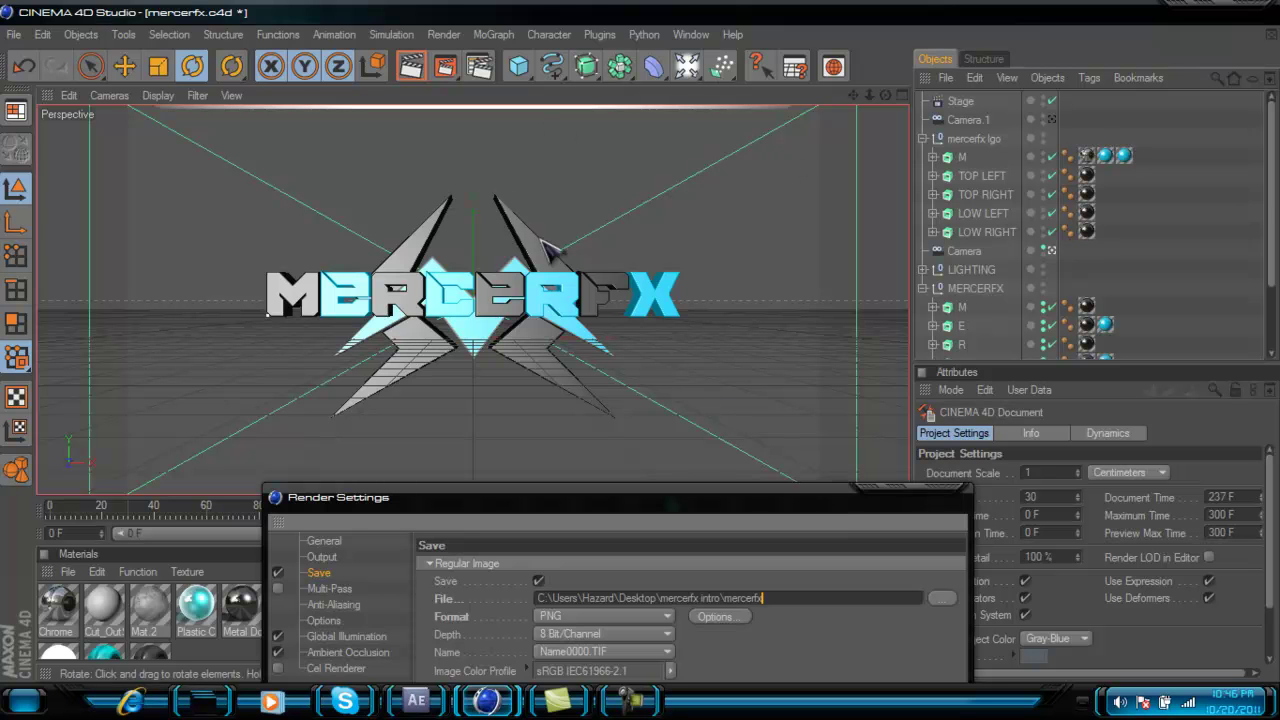
{"action": "left_click_drag", "start_coordinate": [615, 510], "coordinate": [607, 186]}
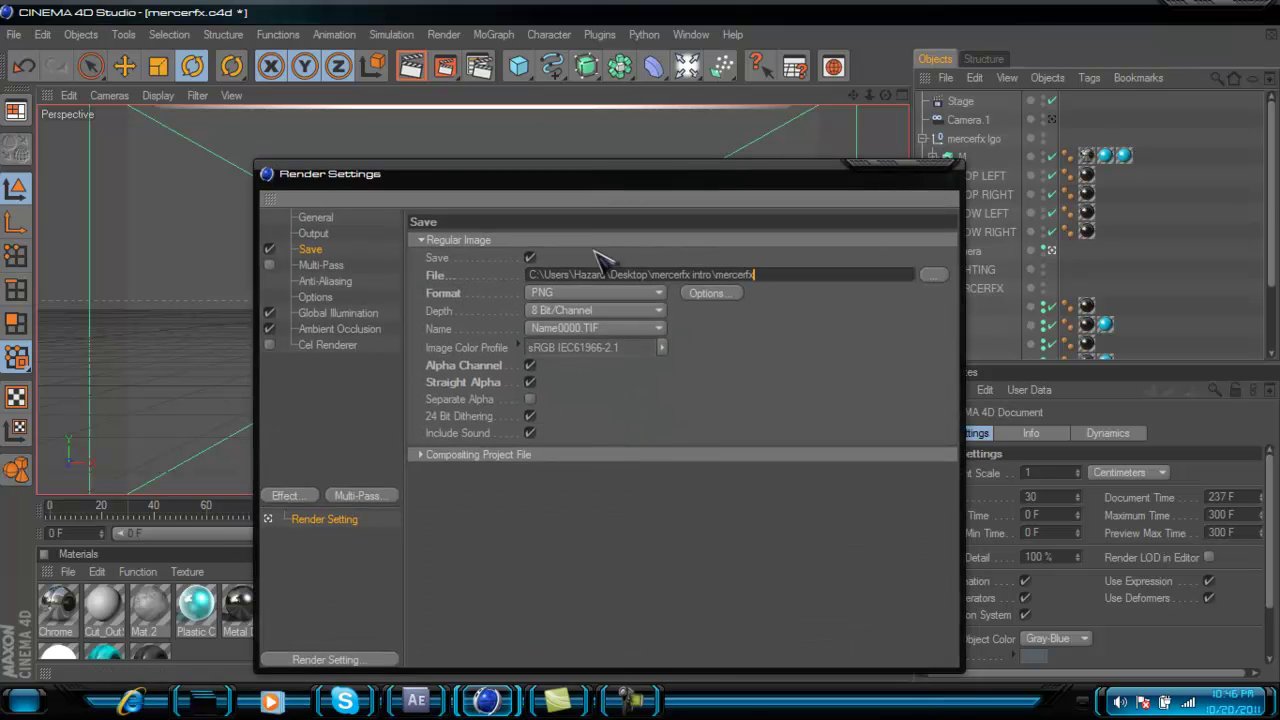
{"action": "left_click", "coordinate": [572, 294]}
{"action": "left_click", "coordinate": [571, 315]}
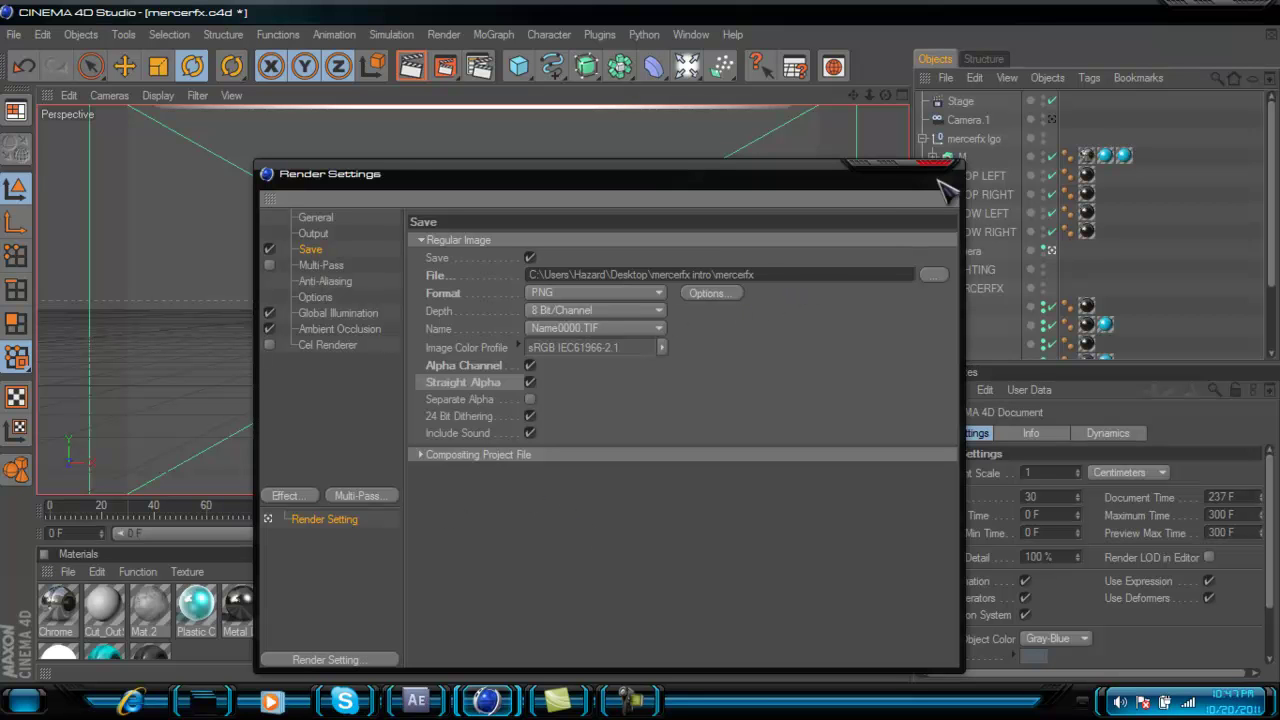
{"action": "left_click", "coordinate": [857, 168]}
Step: Open the mercerfx intro folder on the desktop, preview a cell render frame, browse the image sequence and close the folder
{"action": "left_click", "coordinate": [1171, 14]}
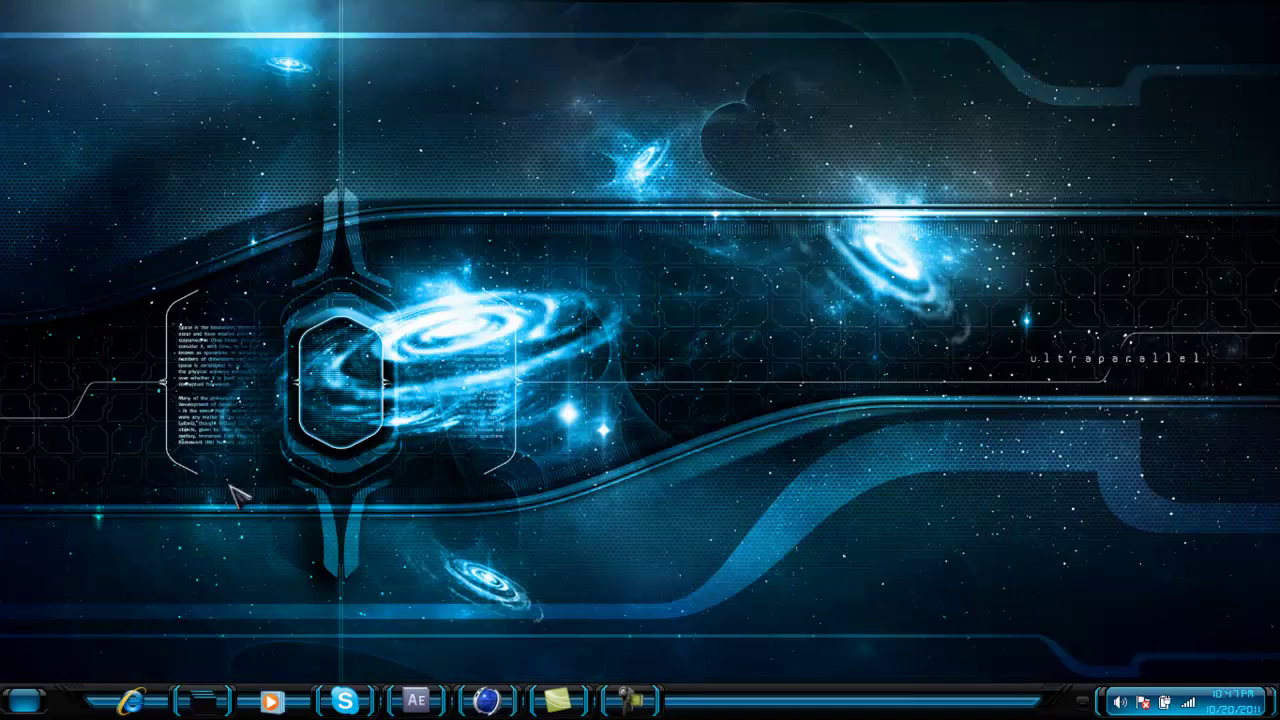
{"action": "double_click", "coordinate": [38, 320]}
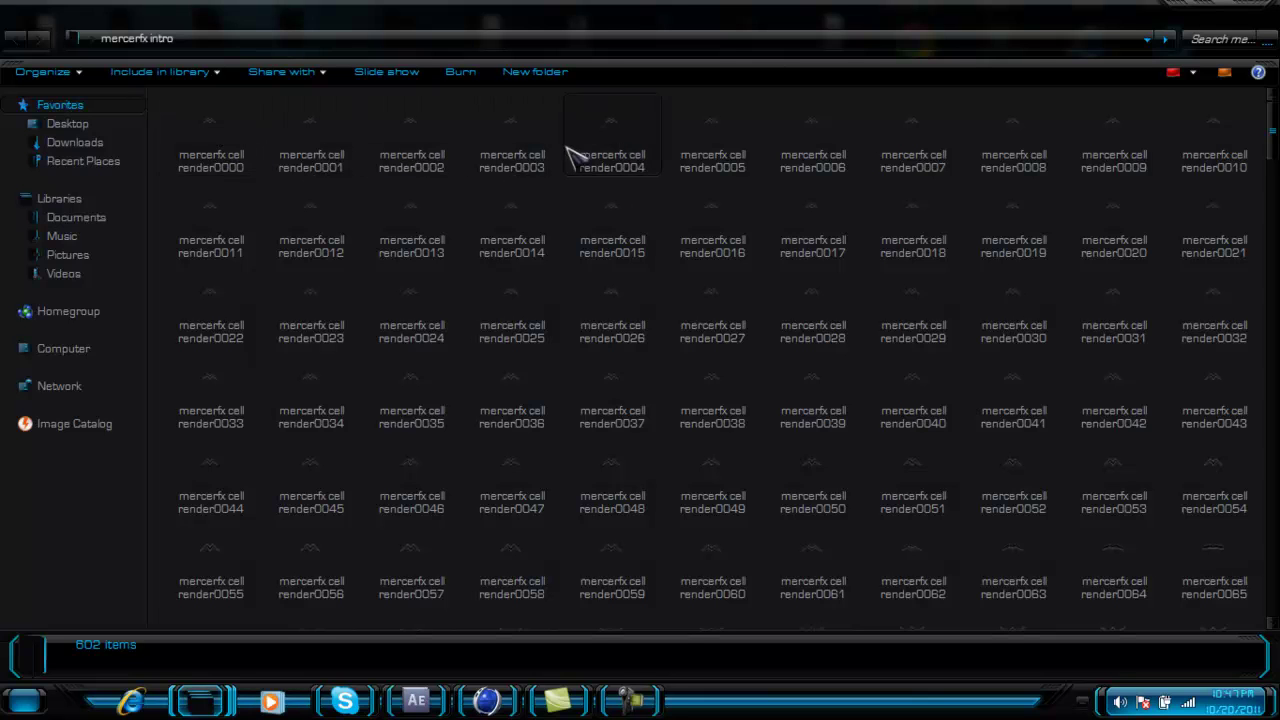
{"action": "left_click", "coordinate": [198, 137]}
{"action": "double_click", "coordinate": [198, 135]}
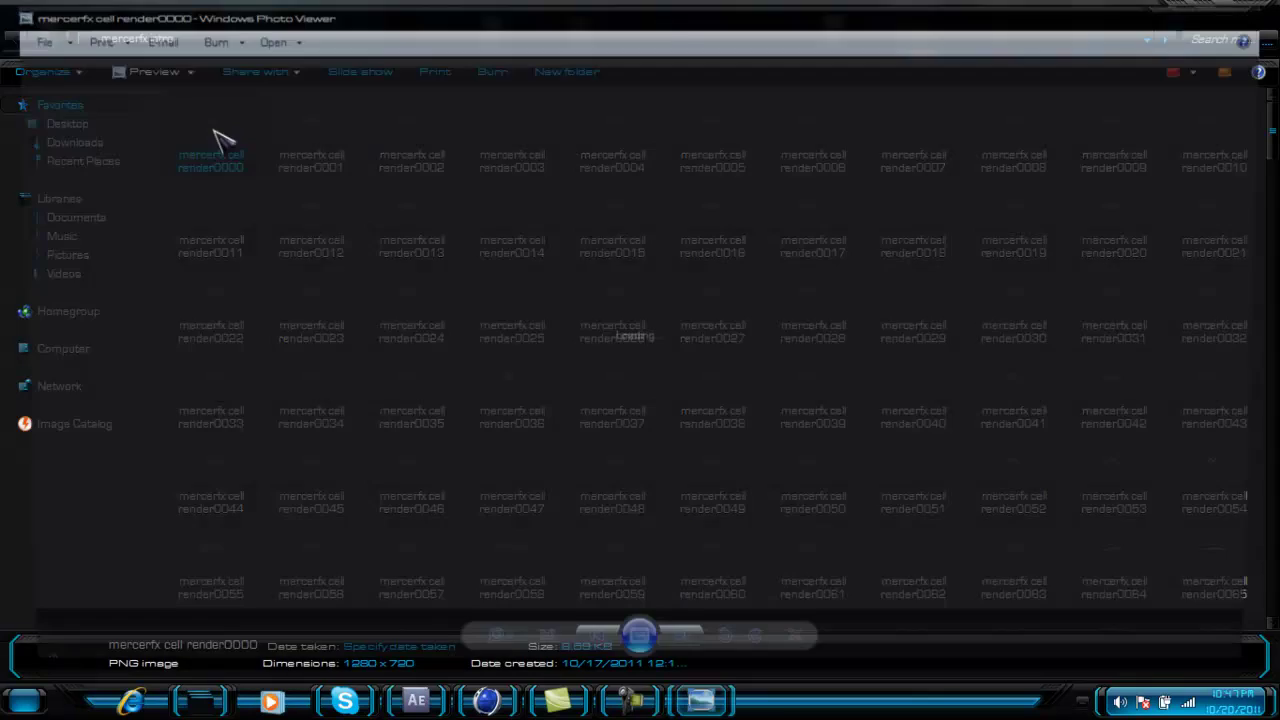
{"action": "left_click", "coordinate": [1266, 8]}
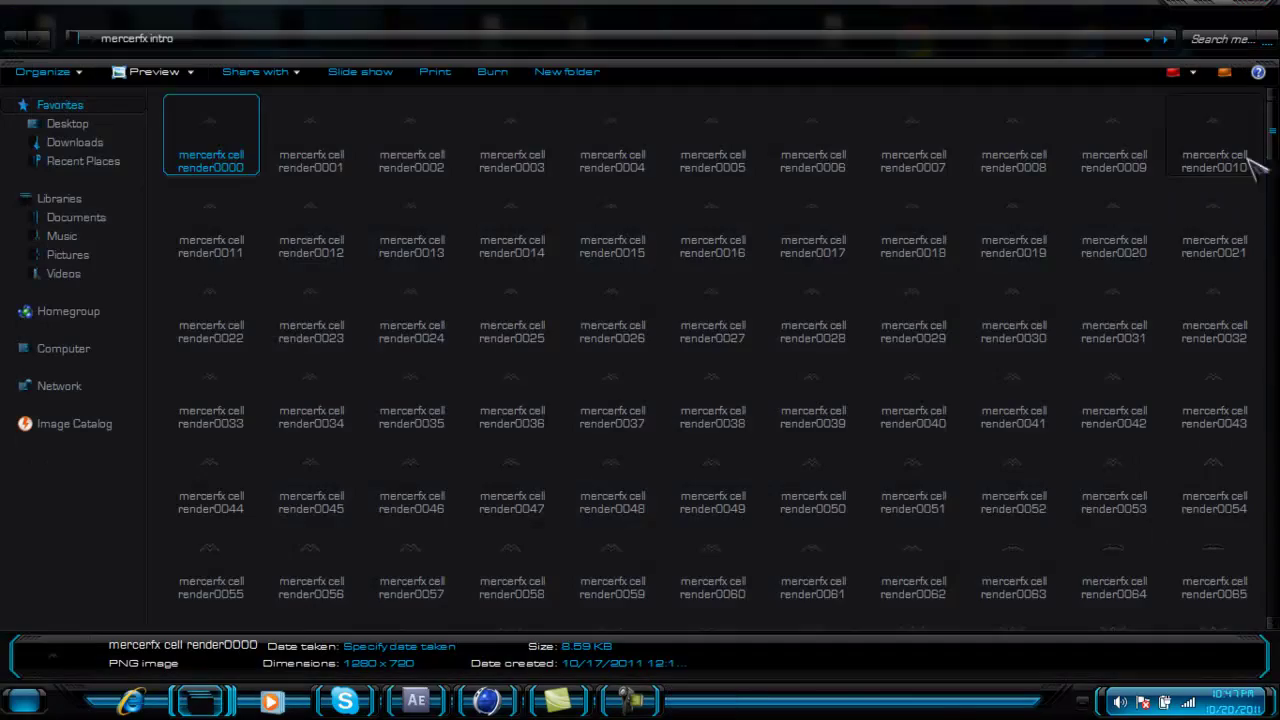
{"action": "scroll", "coordinate": [1250, 150], "scroll_direction": "down", "scroll_amount": 15}
{"action": "scroll", "coordinate": [1276, 650], "scroll_direction": "up", "scroll_amount": 15}
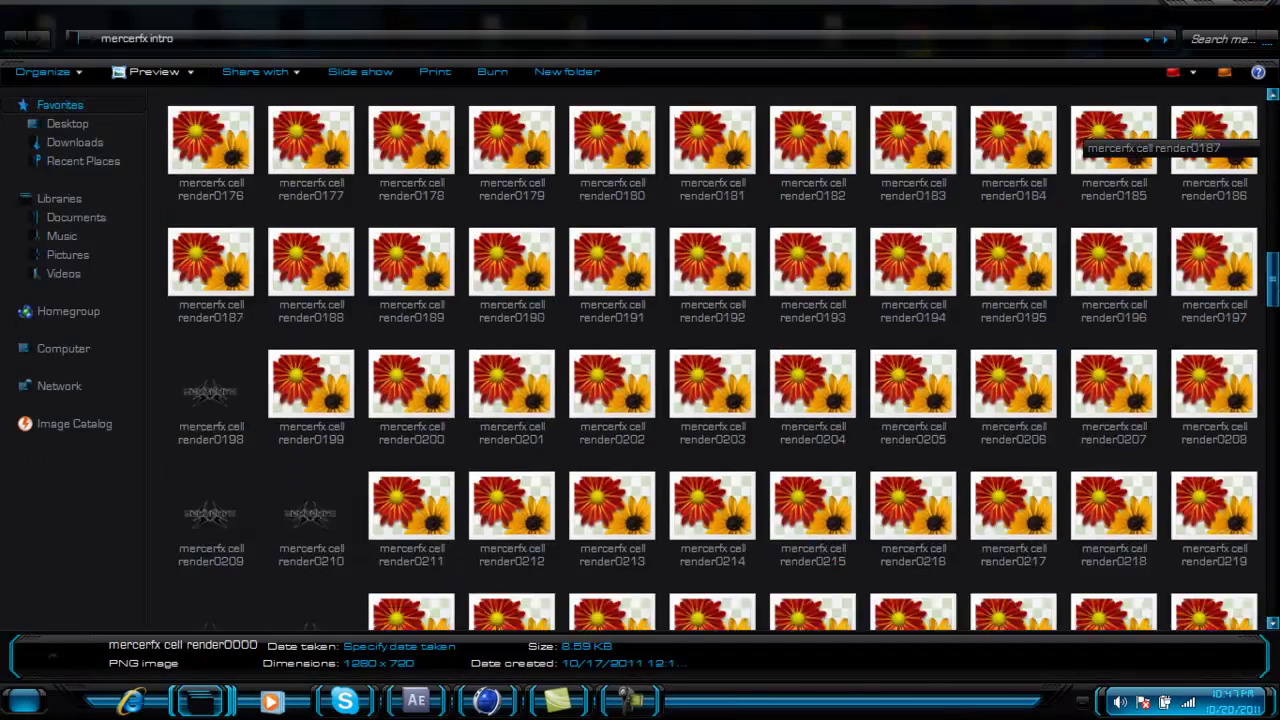
{"action": "left_click", "coordinate": [1266, 9]}
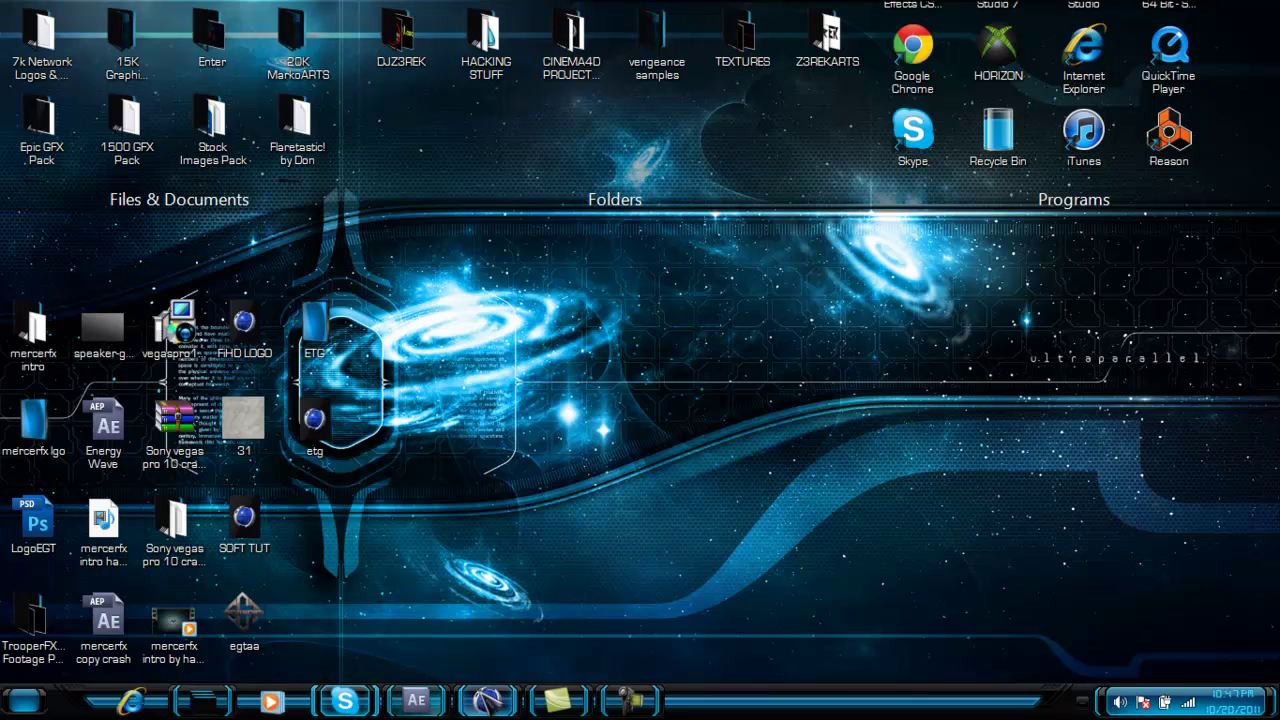
Step: Return to CINEMA 4D and review the render's anti-aliasing settings and its ray, reflection and shadow depth options
{"action": "left_click", "coordinate": [484, 700]}
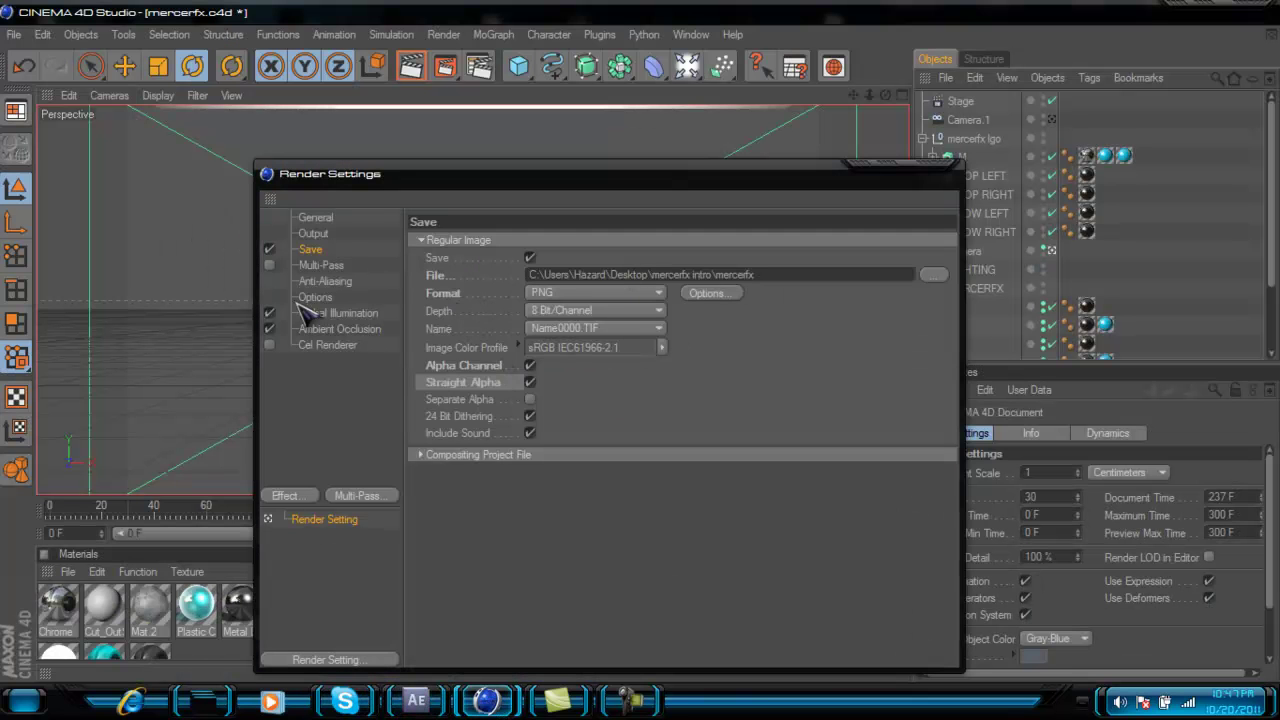
{"action": "left_click", "coordinate": [330, 283]}
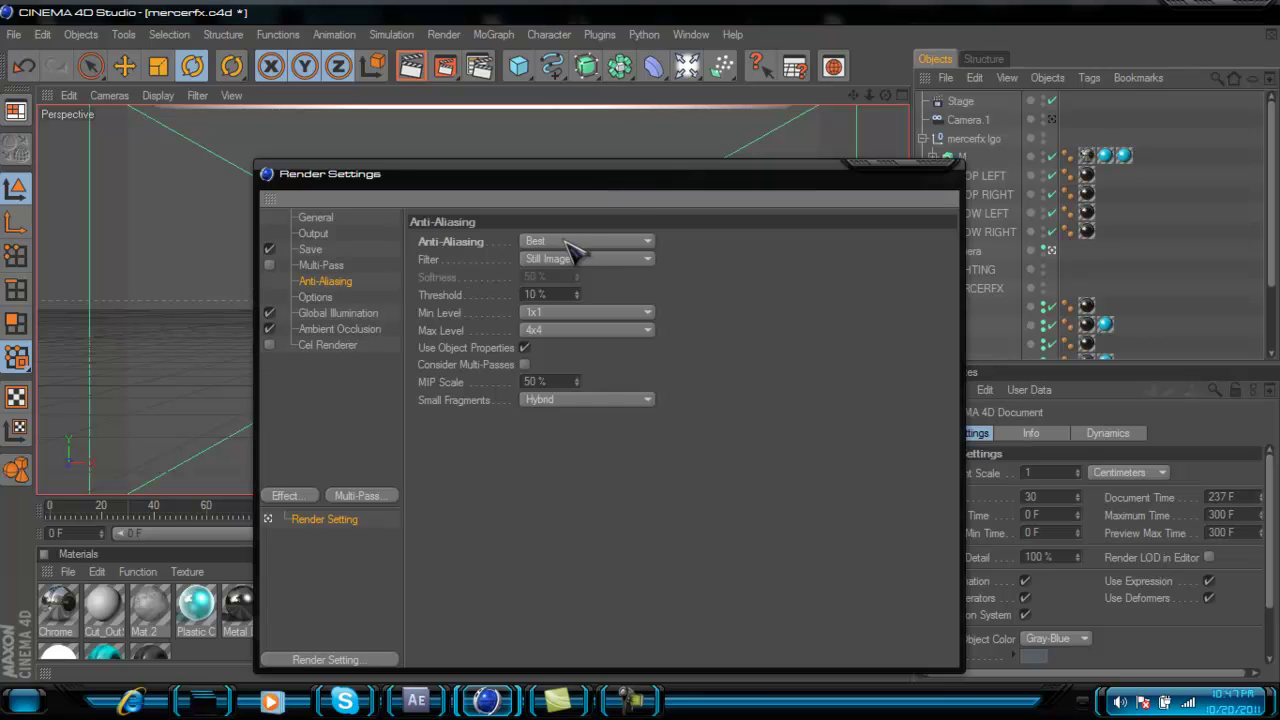
{"action": "left_click", "coordinate": [318, 313]}
{"action": "left_click", "coordinate": [358, 286]}
{"action": "left_click", "coordinate": [332, 298]}
{"action": "left_click", "coordinate": [711, 278]}
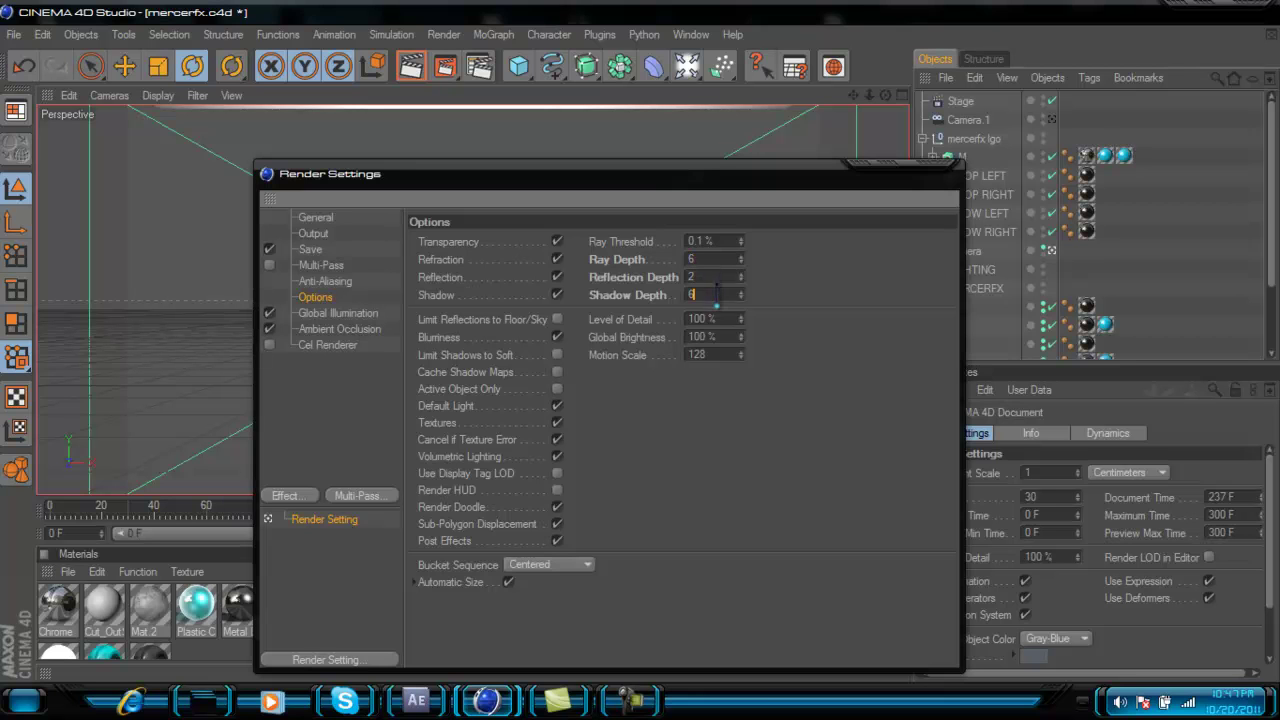
Step: Review the Global Illumination mode, its irradiance cache and the Ambient Occlusion properties, and dismiss the render settings
{"action": "left_click", "coordinate": [348, 314]}
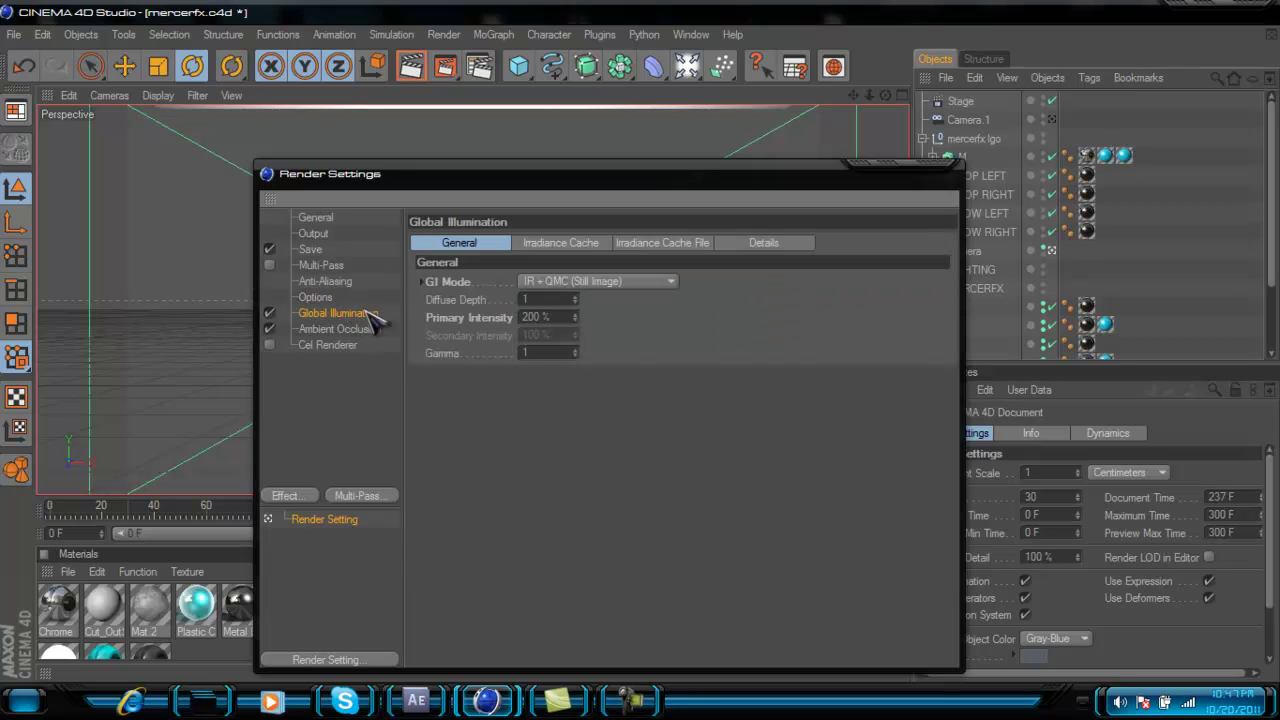
{"action": "left_click", "coordinate": [565, 283]}
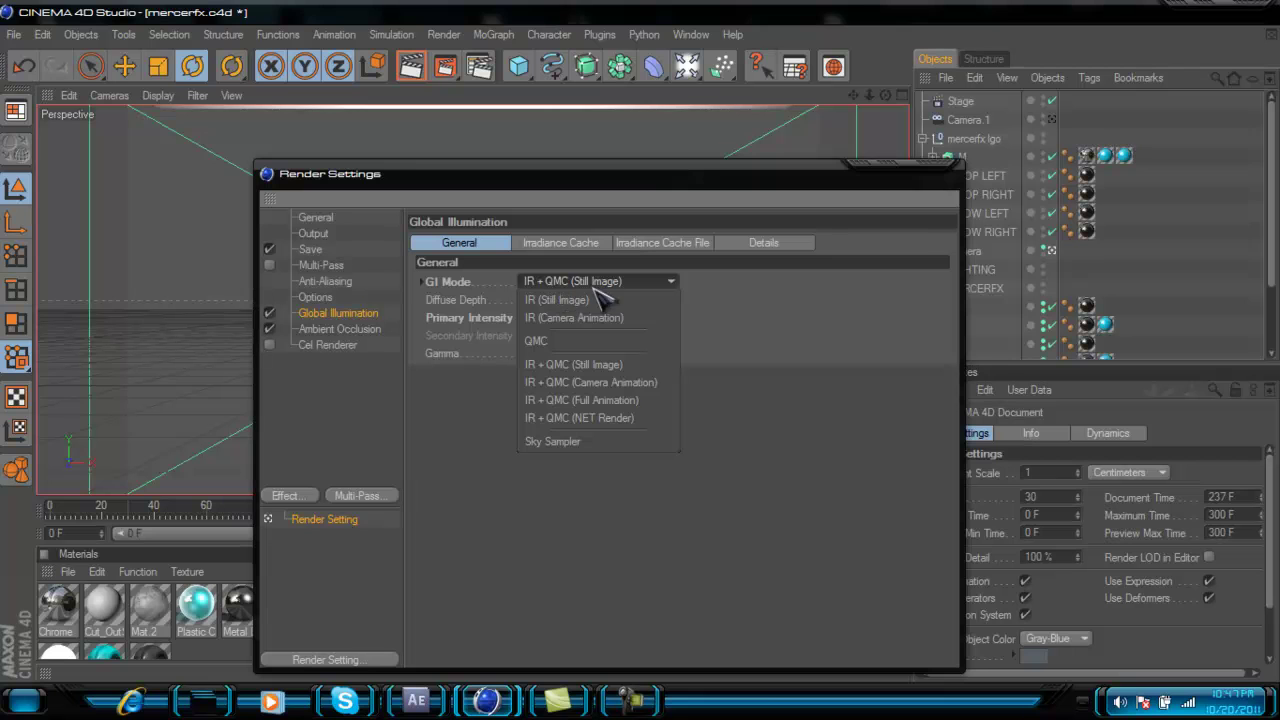
{"action": "left_click", "coordinate": [705, 304]}
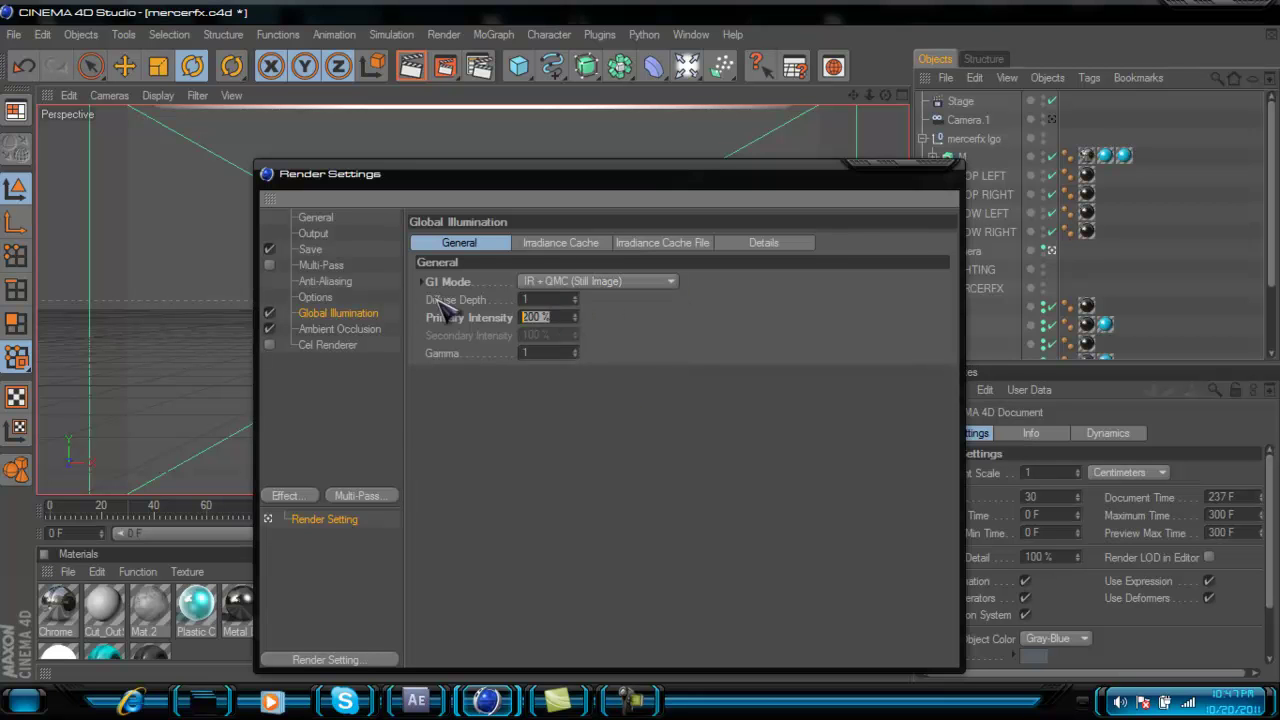
{"action": "left_click", "coordinate": [572, 243]}
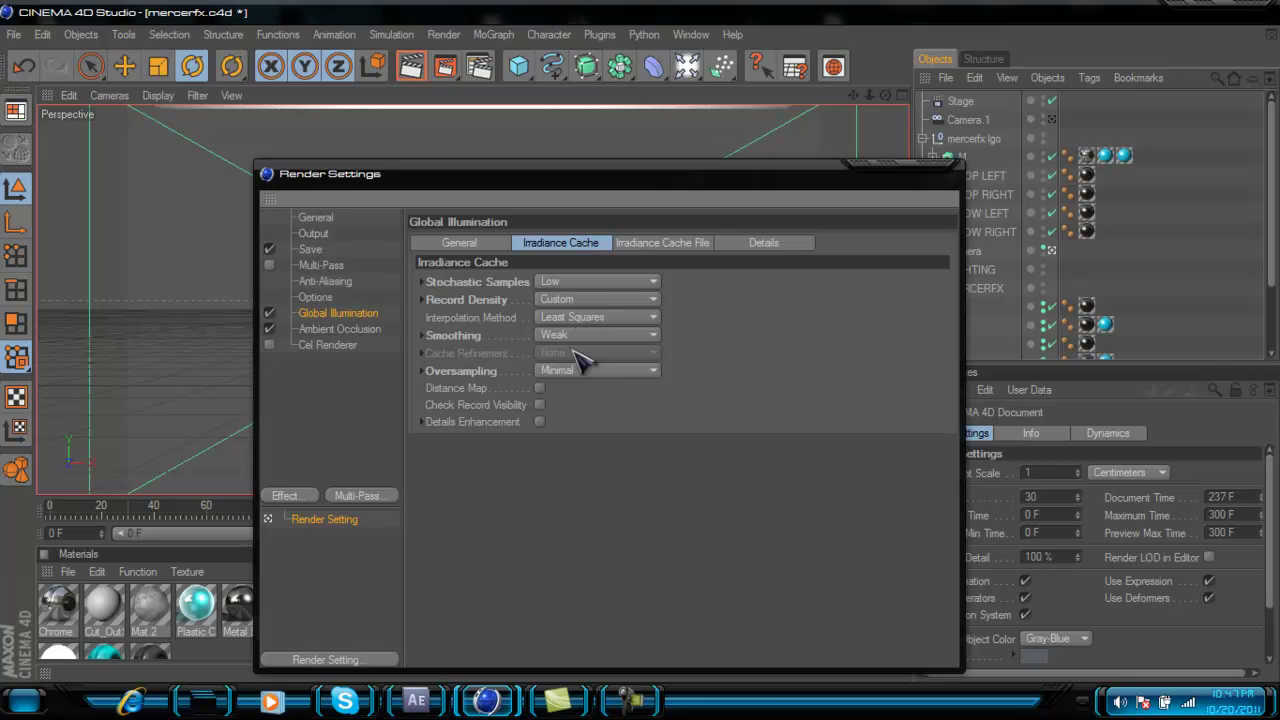
{"action": "left_click", "coordinate": [345, 331]}
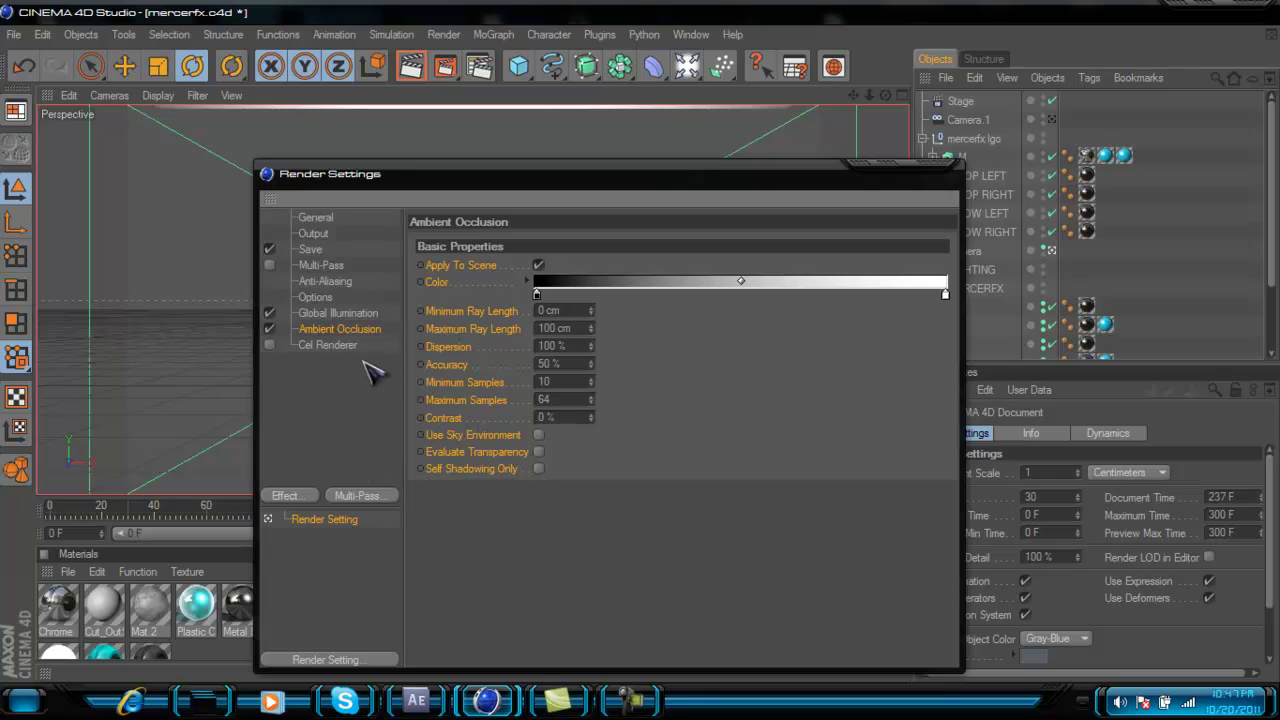
{"action": "left_click", "coordinate": [951, 164]}
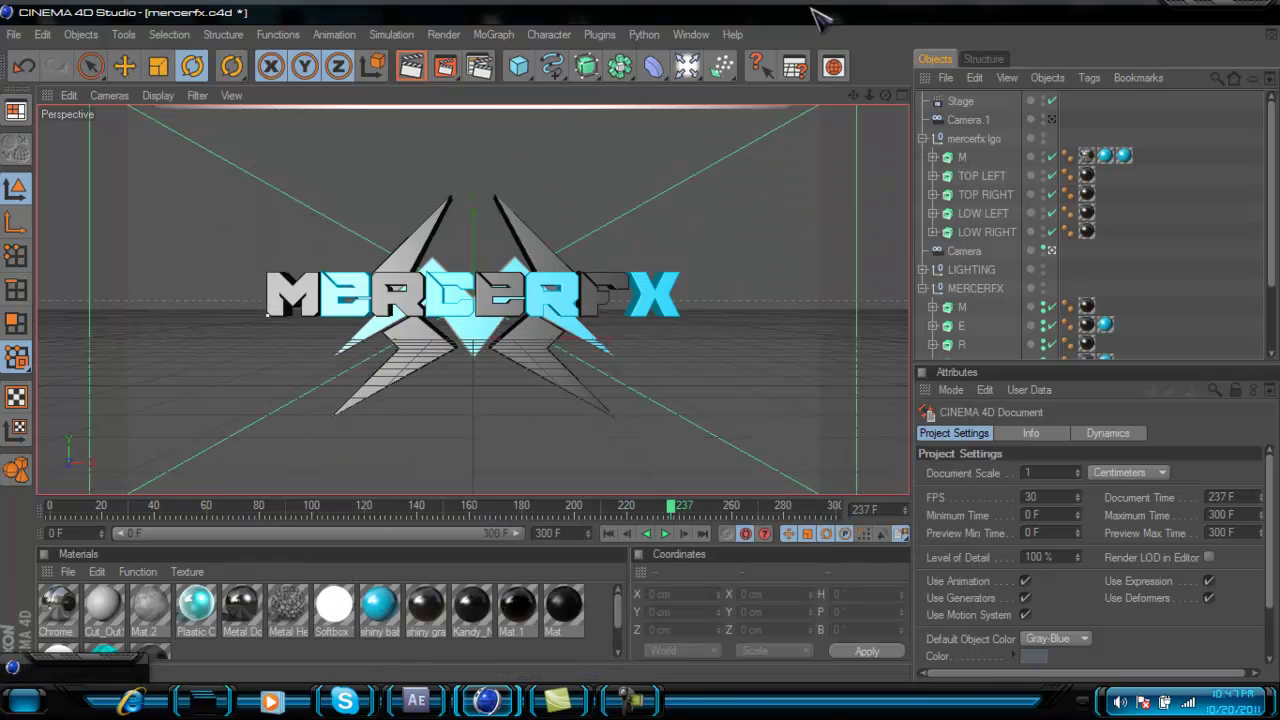
Step: Reopen the render settings, enable the Cel Renderer effect, display its properties and look through the available render effects
{"action": "left_click", "coordinate": [479, 66]}
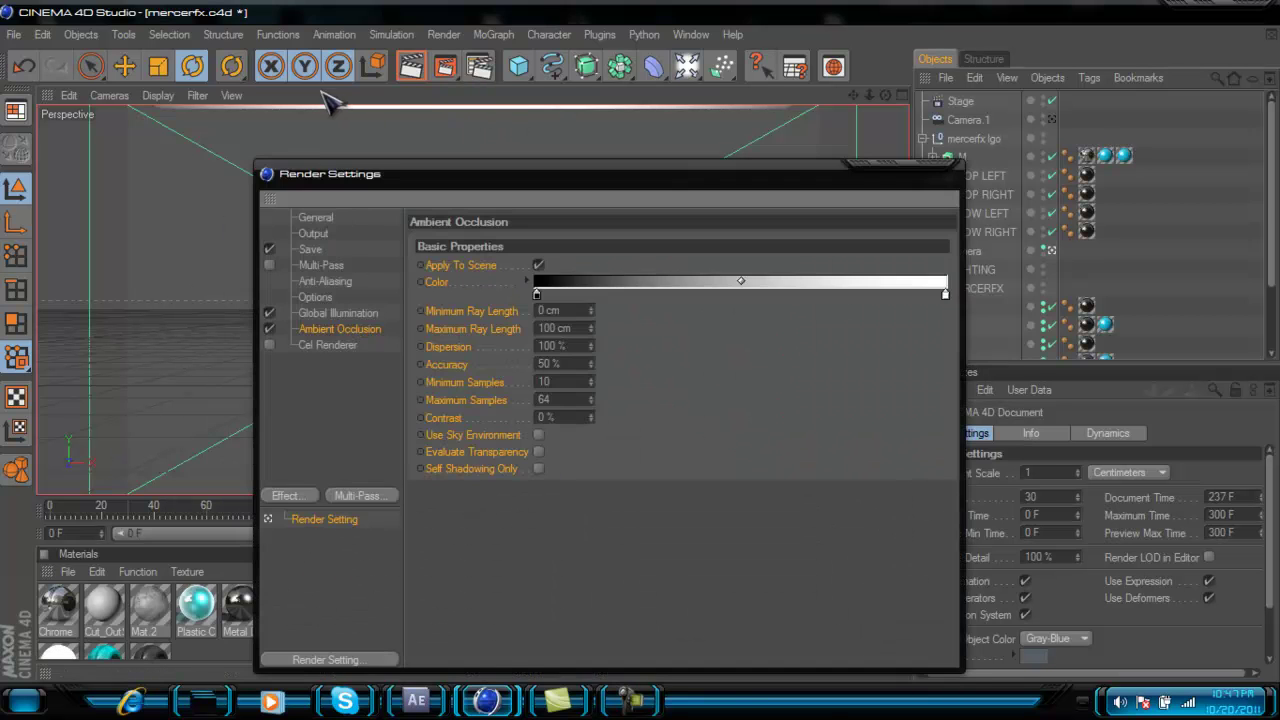
{"action": "left_click", "coordinate": [310, 250]}
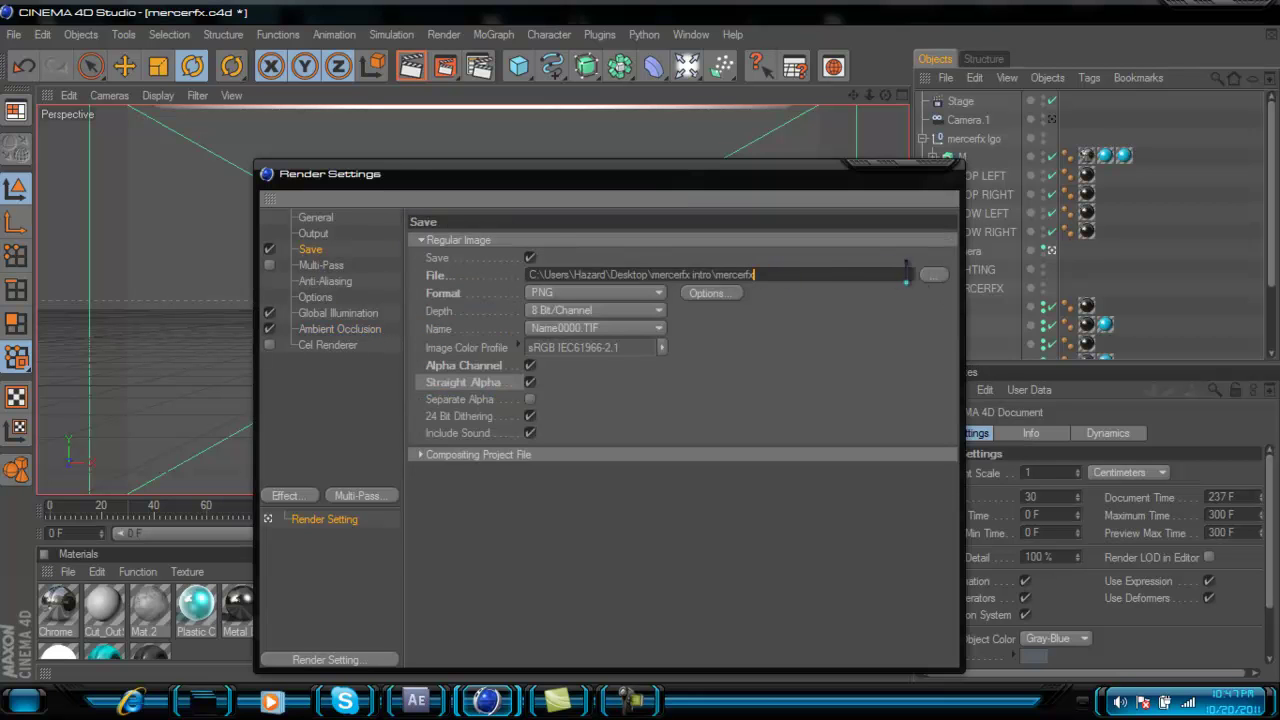
{"action": "left_click", "coordinate": [332, 330]}
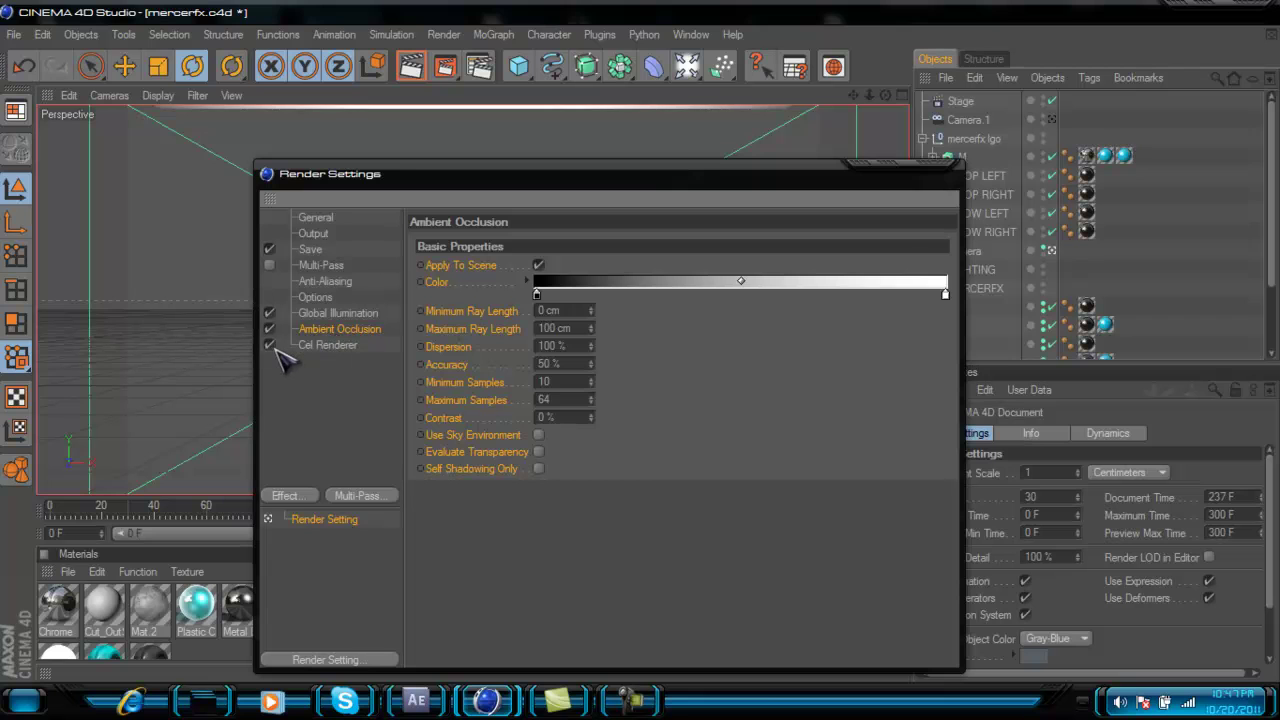
{"action": "left_click", "coordinate": [337, 346]}
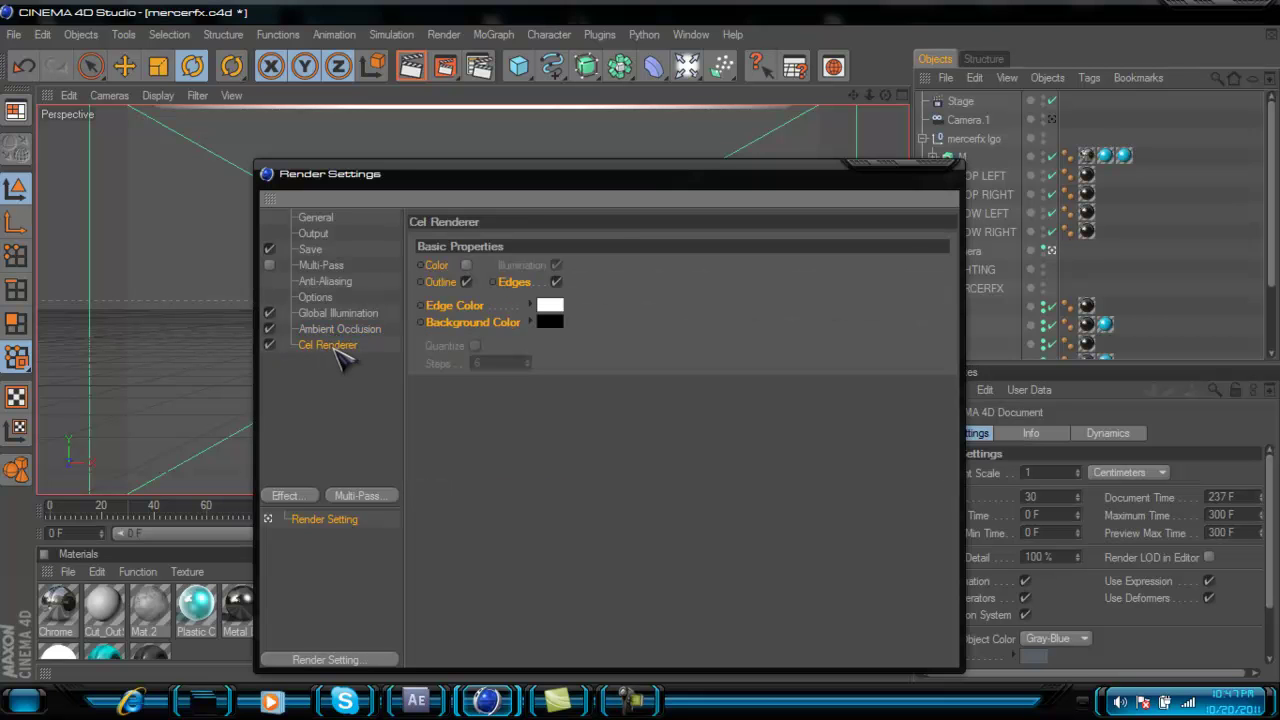
{"action": "left_click", "coordinate": [286, 497]}
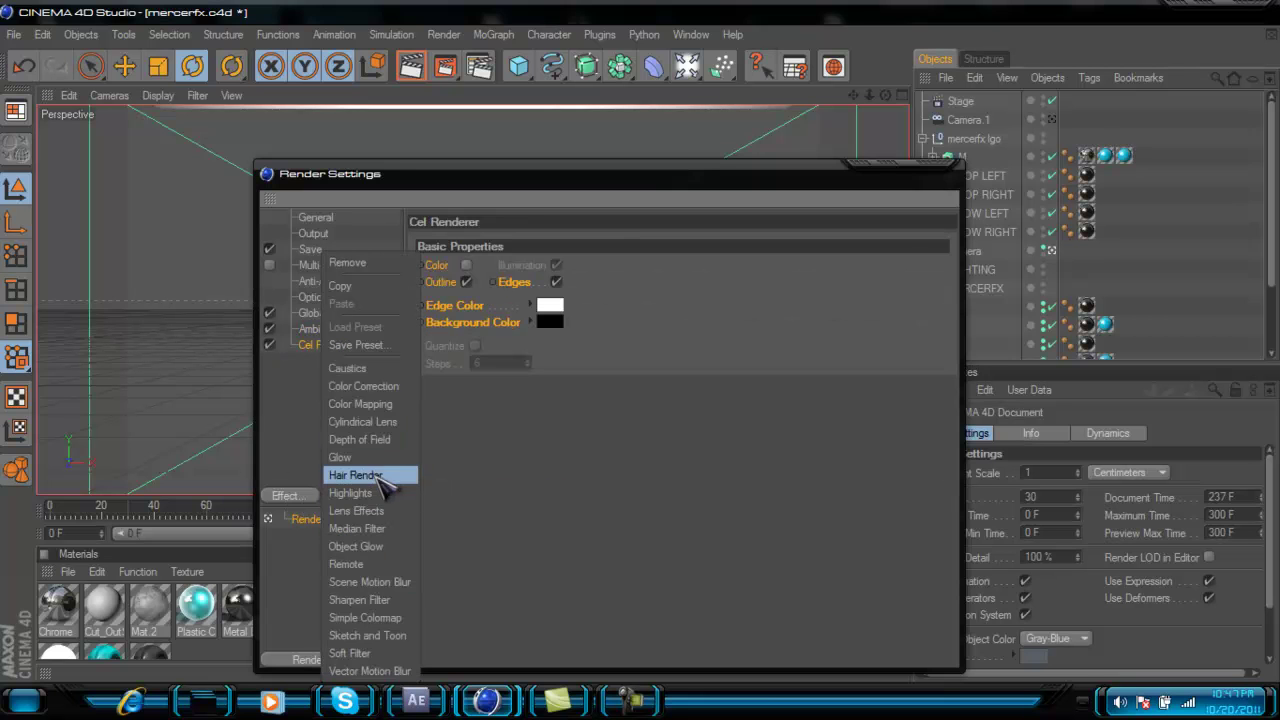
{"action": "left_click", "coordinate": [285, 368]}
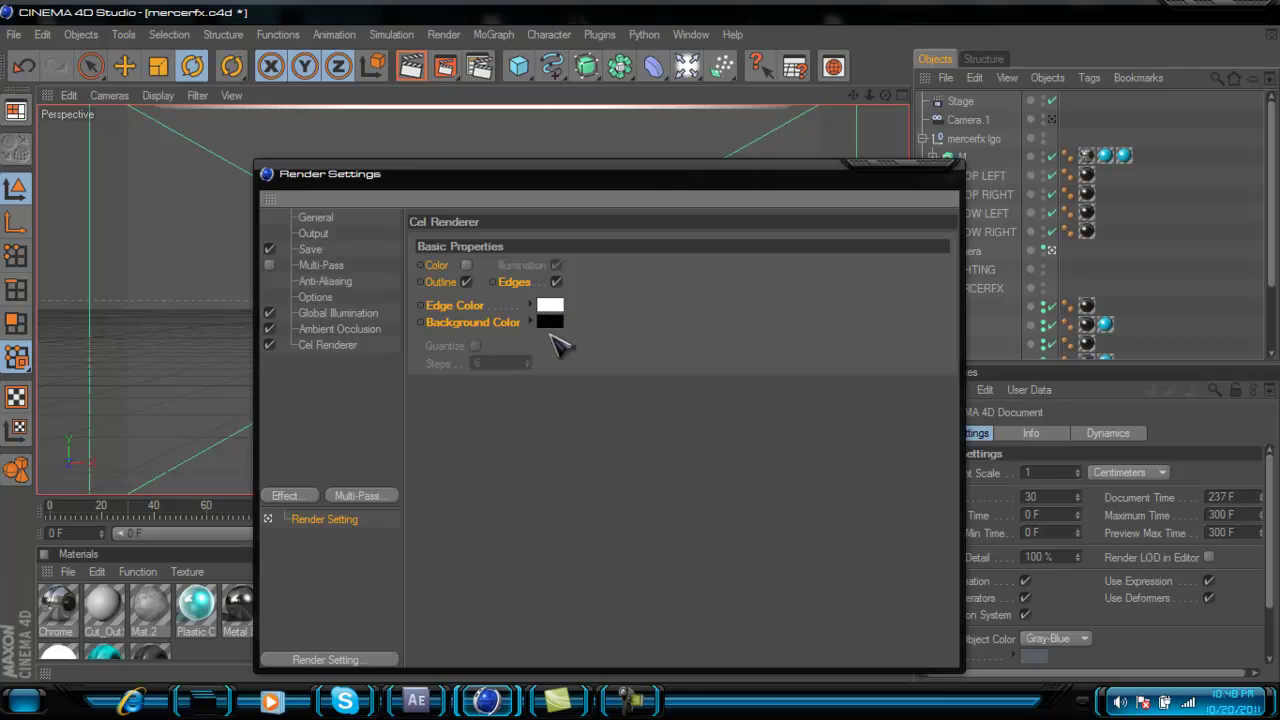
Step: Inspect the Cel Renderer's background and edge colors, toggle its Color option and undo that toggle
{"action": "left_click", "coordinate": [490, 328]}
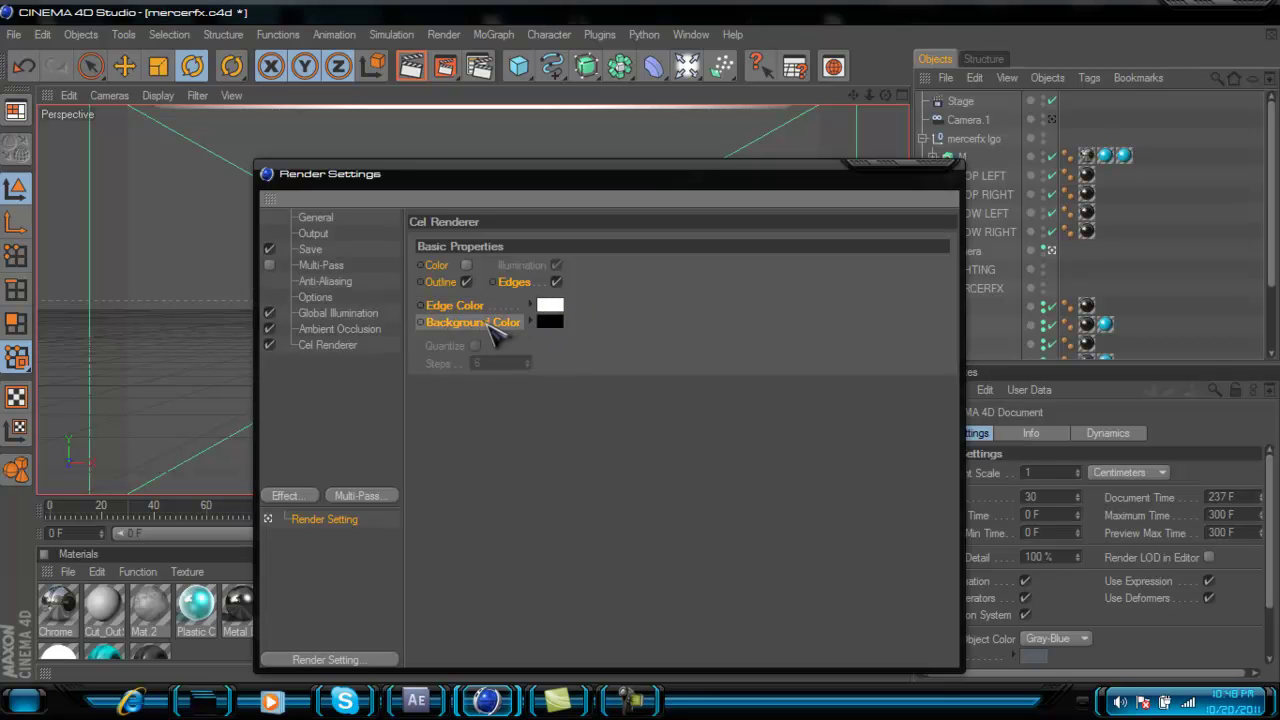
{"action": "left_click", "coordinate": [556, 323]}
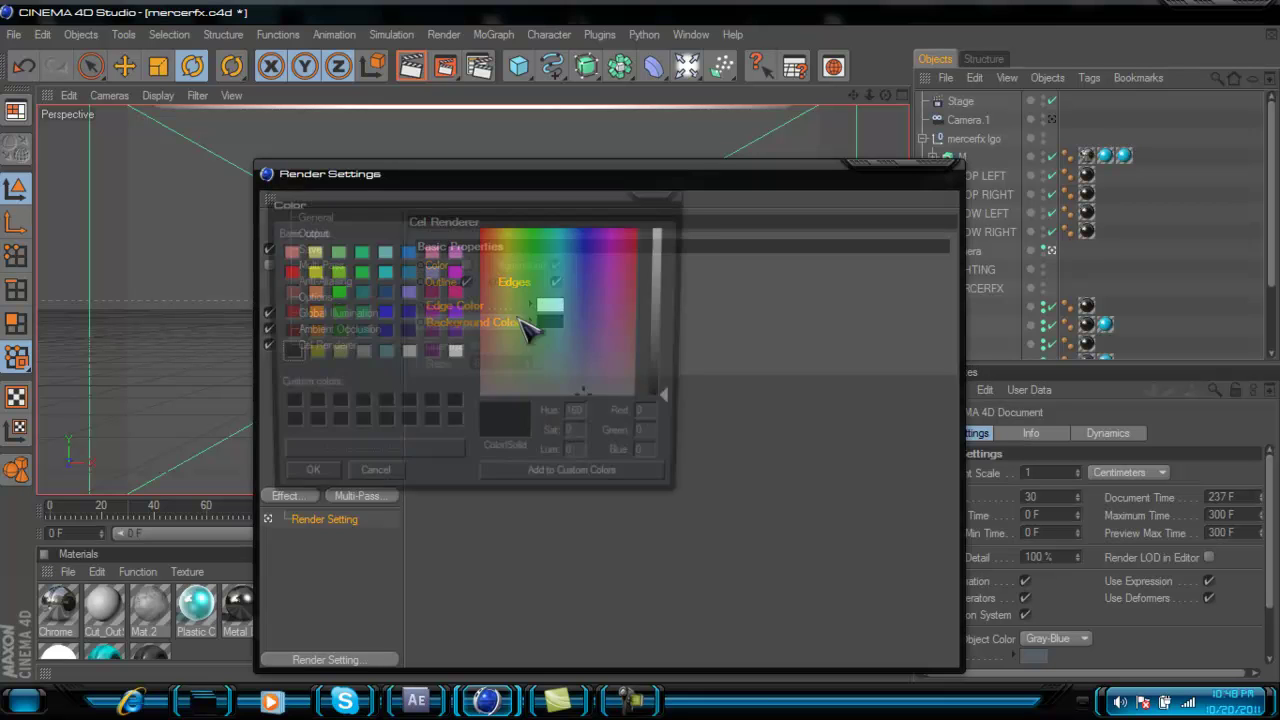
{"action": "left_click", "coordinate": [664, 195]}
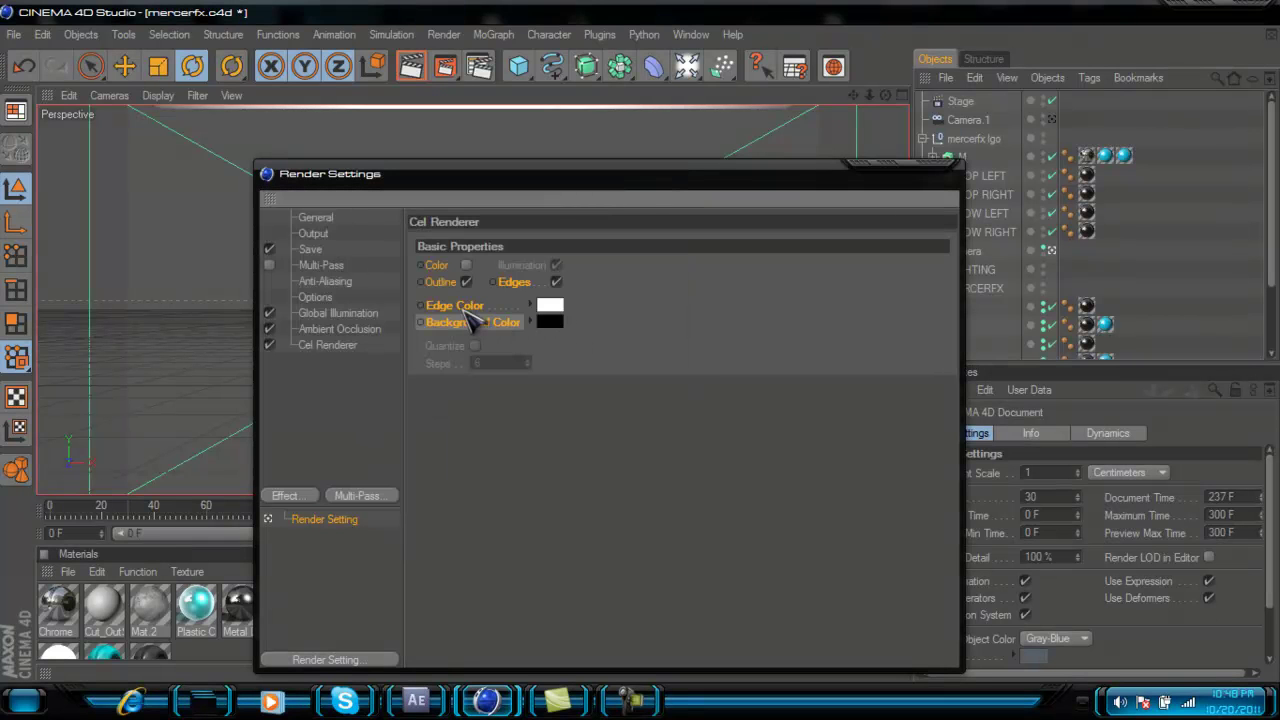
{"action": "left_click", "coordinate": [555, 306]}
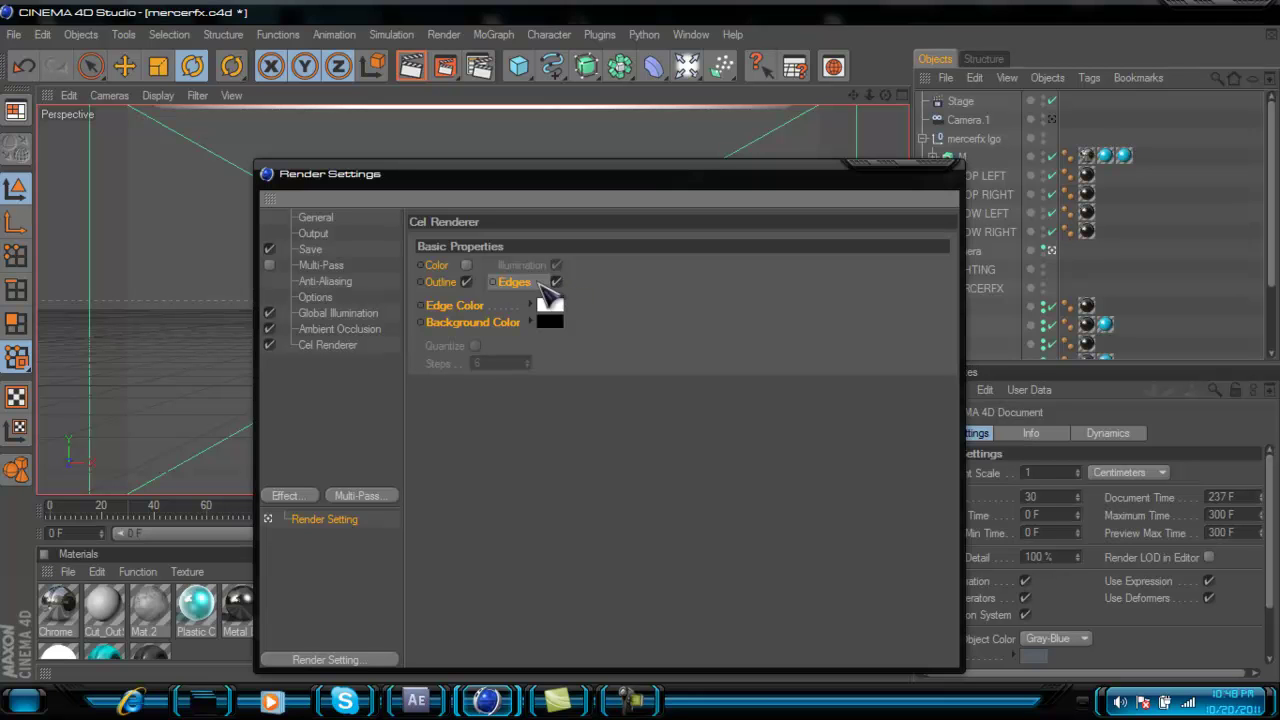
{"action": "left_click", "coordinate": [465, 265]}
{"action": "key", "text": "ctrl+z"}
Step: Collapse, restore and reposition the Render Settings window, and close it
{"action": "double_click", "coordinate": [578, 184]}
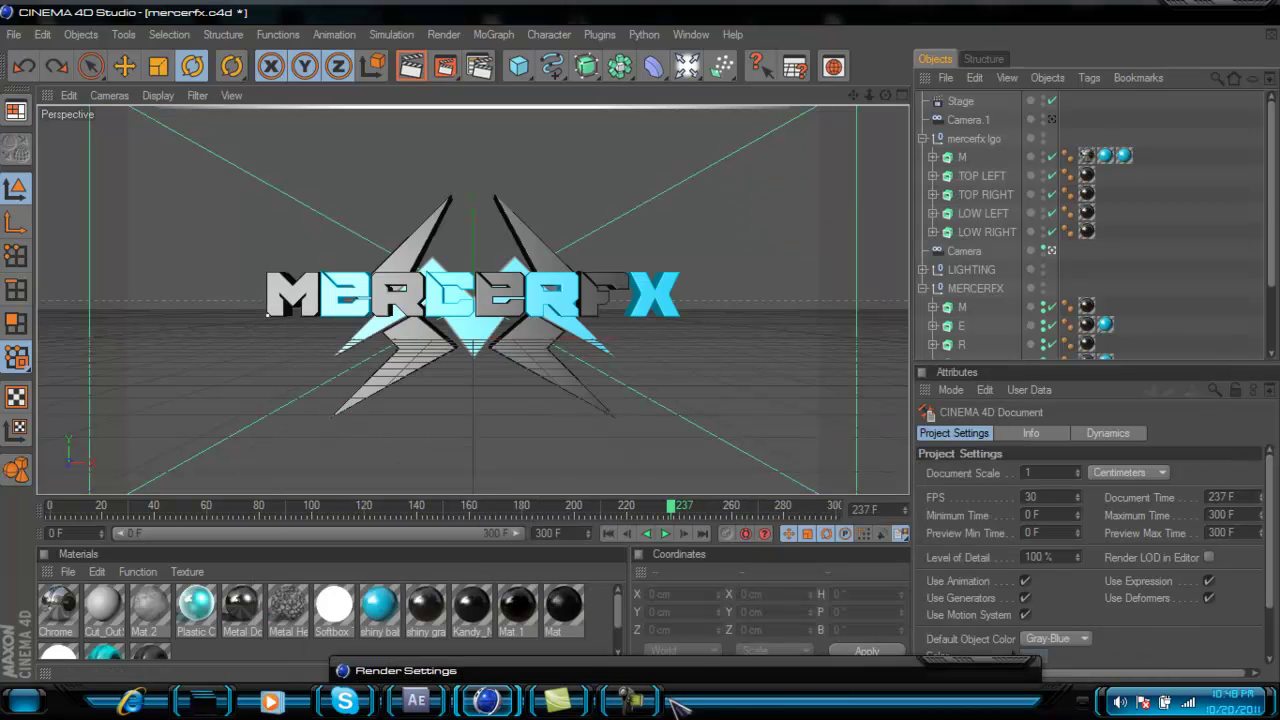
{"action": "double_click", "coordinate": [680, 670]}
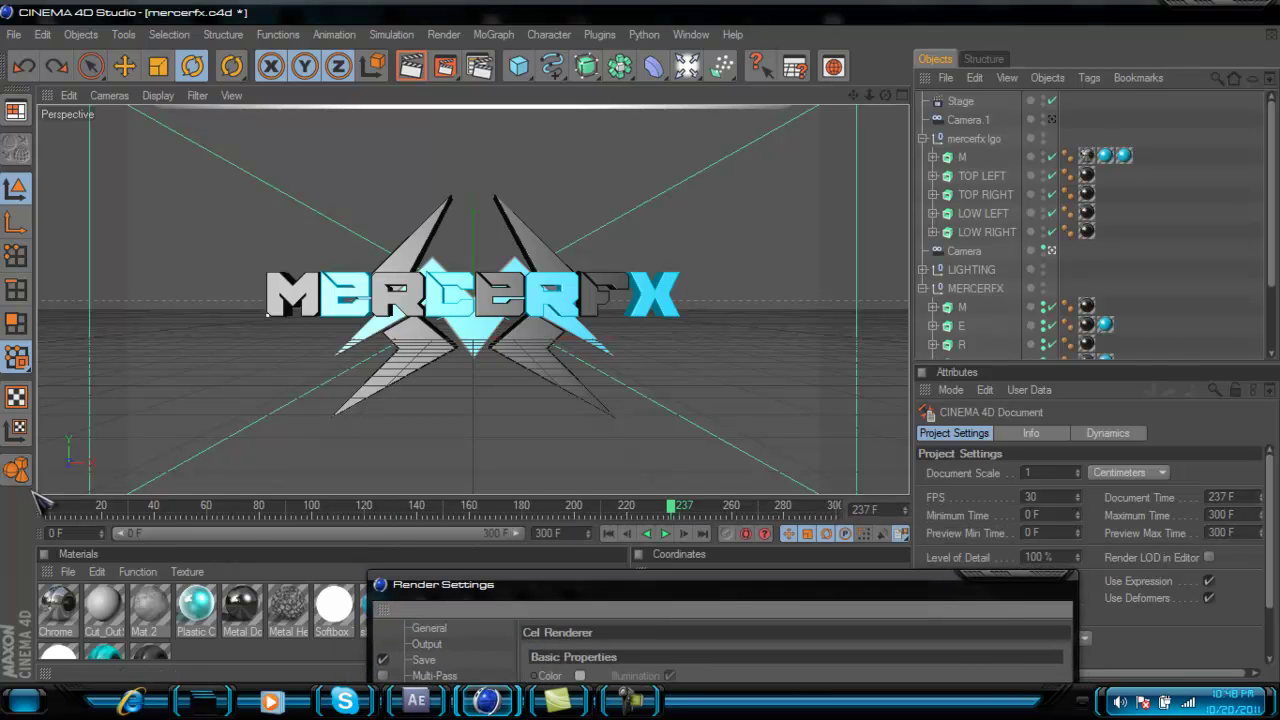
{"action": "left_click_drag", "start_coordinate": [688, 609], "coordinate": [637, 230]}
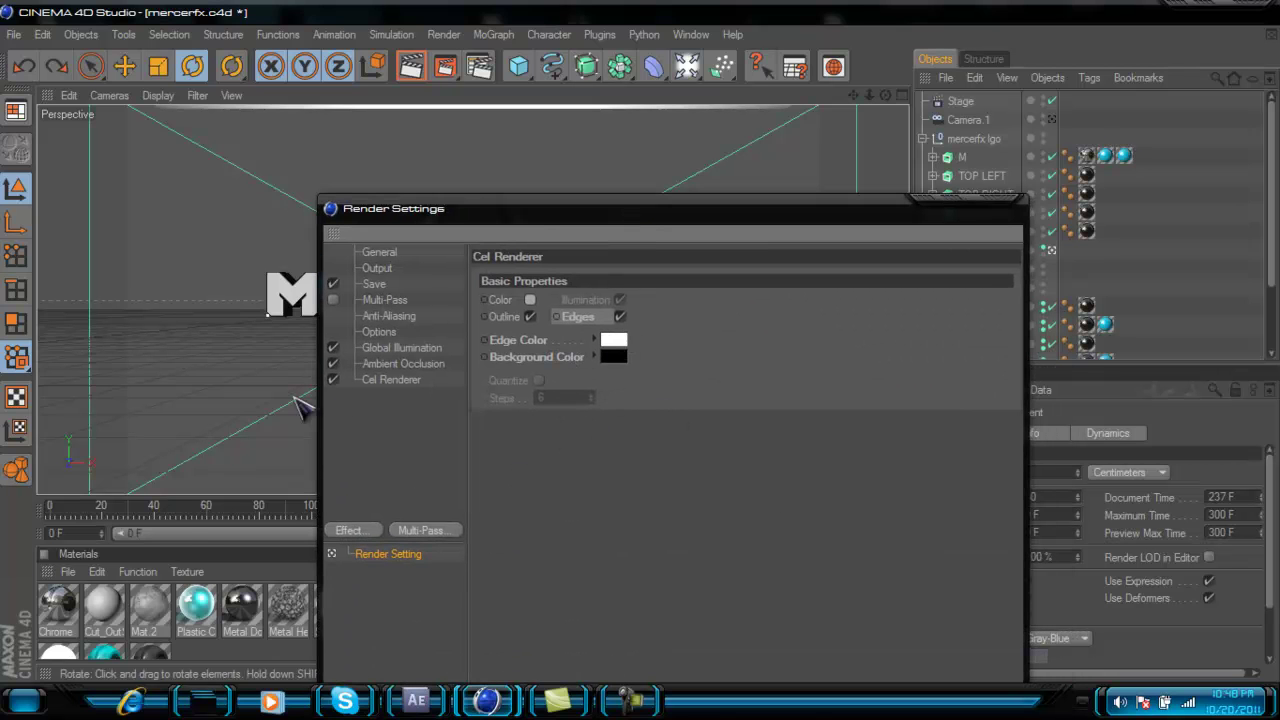
{"action": "left_click", "coordinate": [1001, 203]}
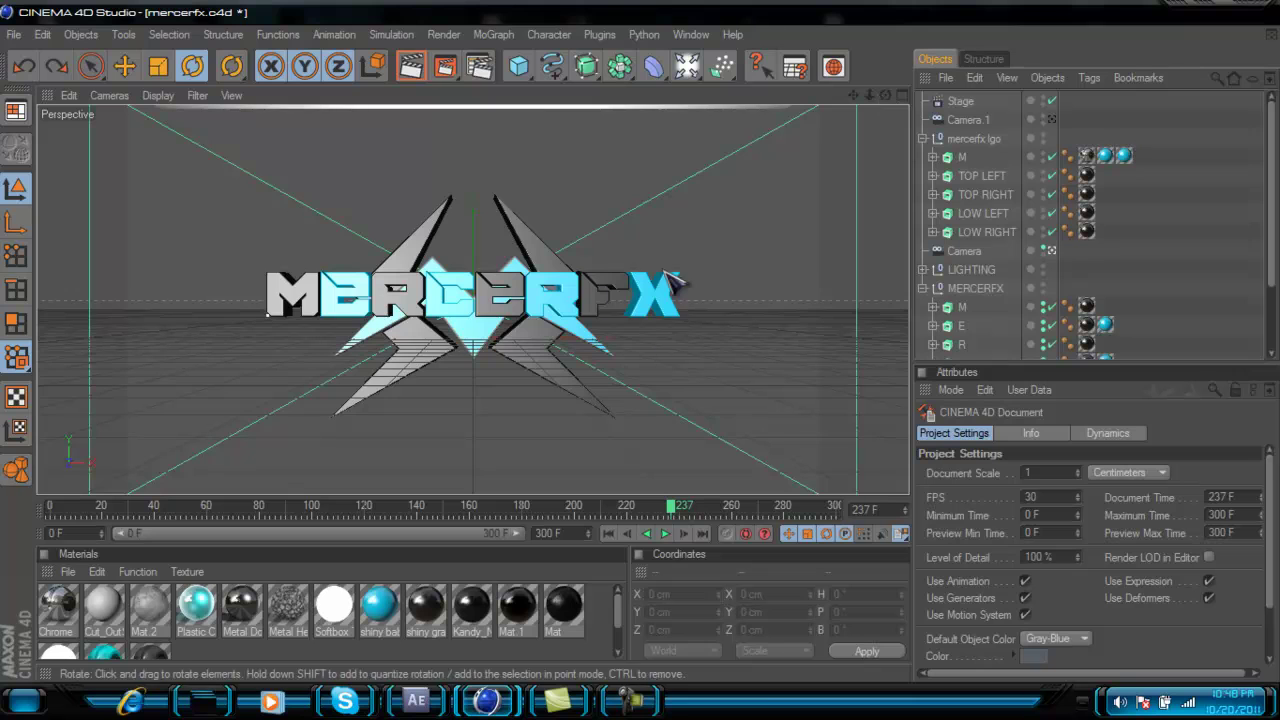
{"action": "left_click", "coordinate": [485, 74]}
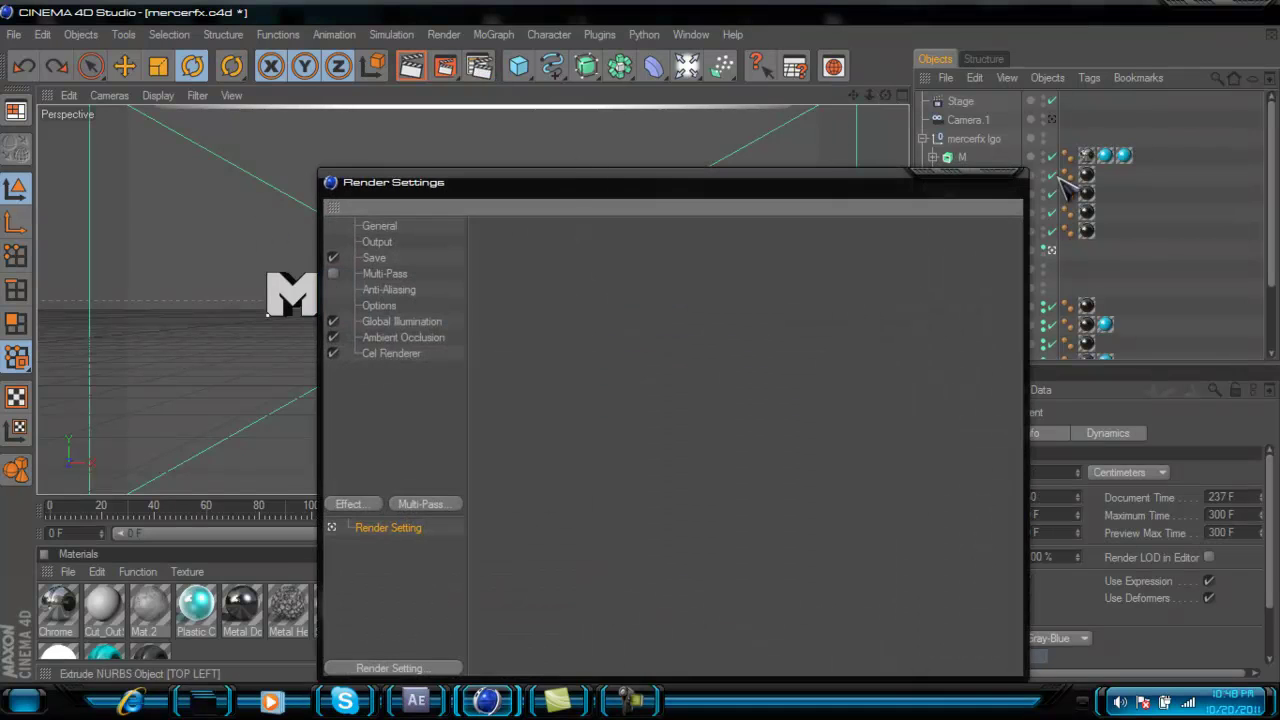
{"action": "left_click", "coordinate": [1006, 179]}
Step: Open the mercerfx intro folder on the desktop, look through the rendered cell frames and close the folder
{"action": "left_click", "coordinate": [1192, 10]}
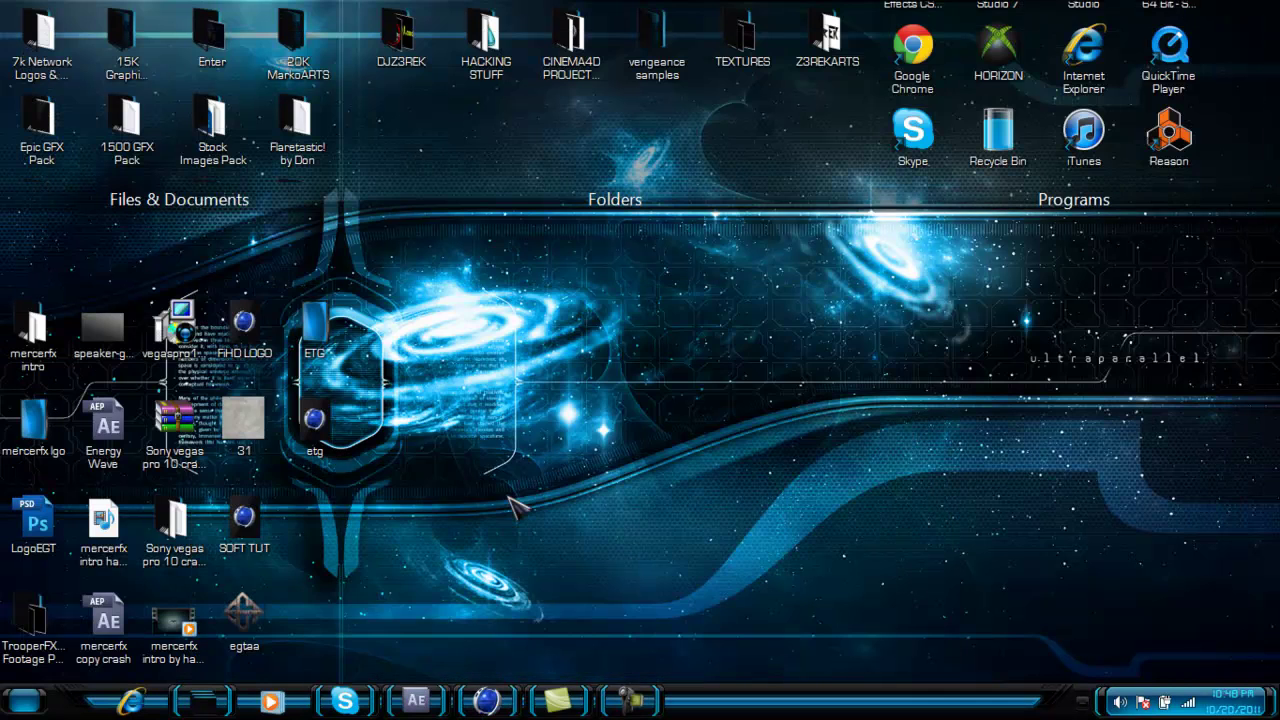
{"action": "double_click", "coordinate": [33, 330]}
{"action": "scroll", "coordinate": [1260, 168], "scroll_direction": "down", "scroll_amount": 10}
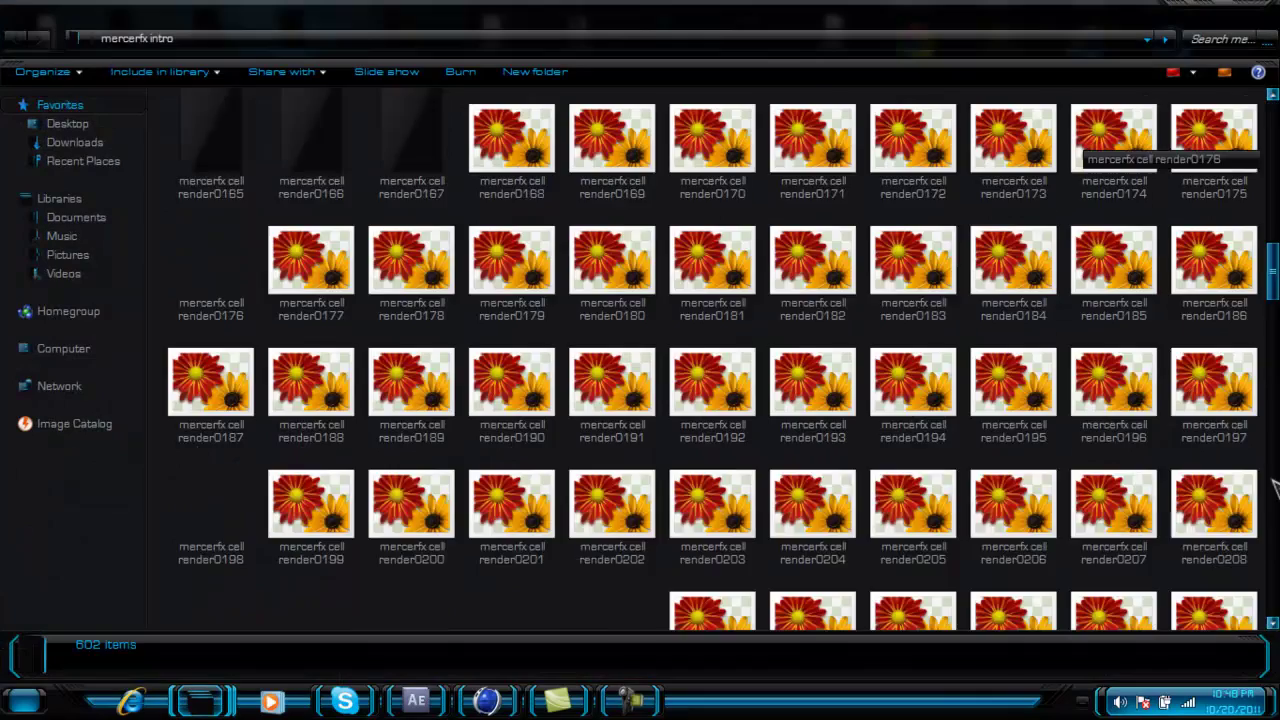
{"action": "scroll", "coordinate": [1240, 175], "scroll_direction": "down", "scroll_amount": 5}
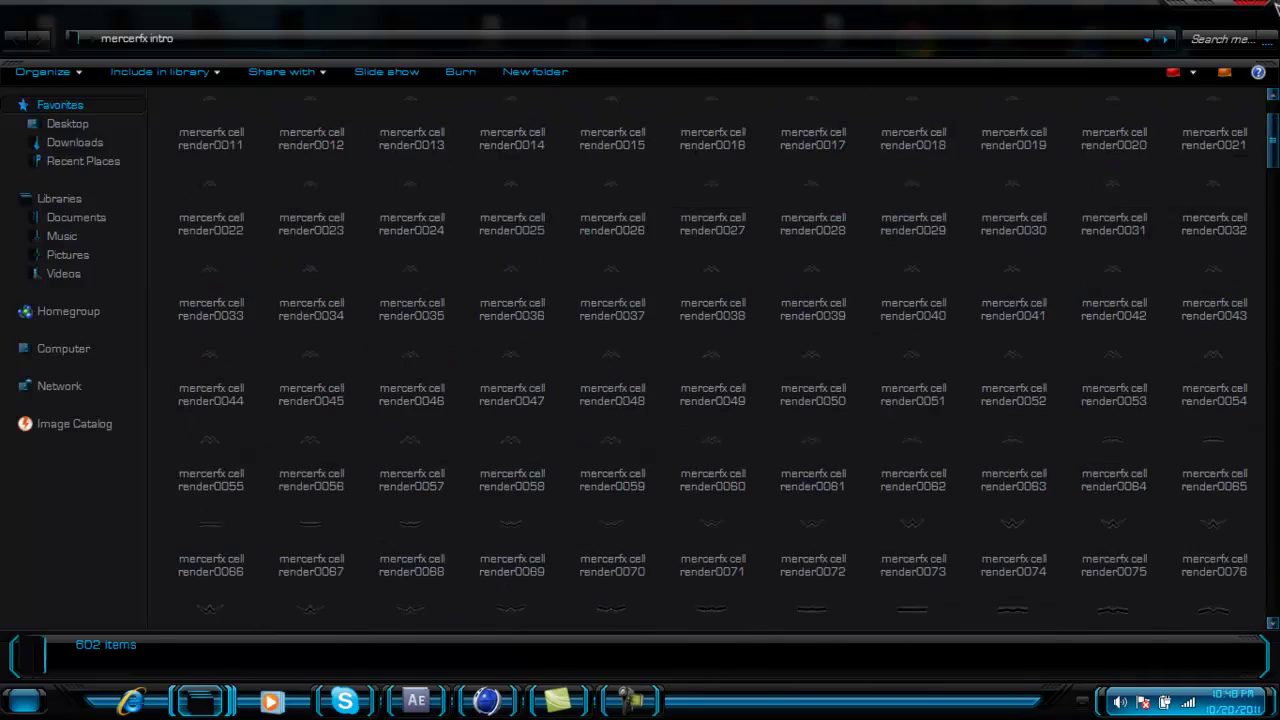
{"action": "left_click", "coordinate": [1266, 8]}
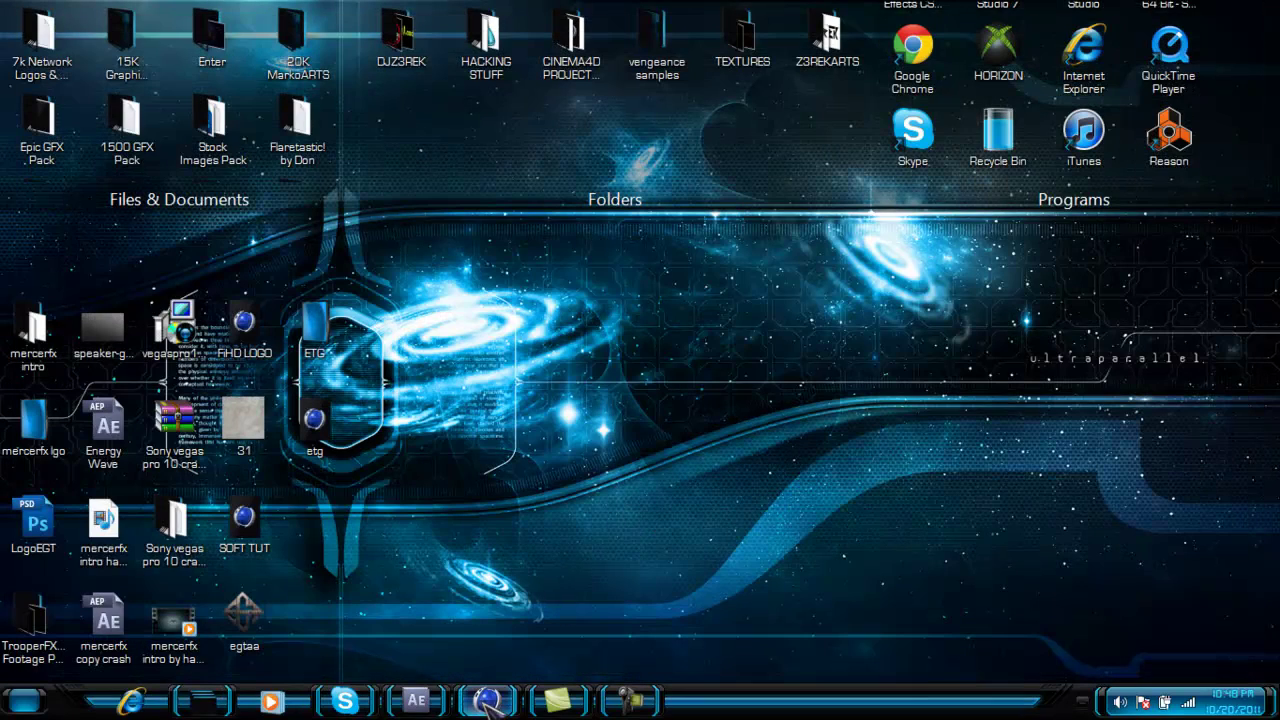
Step: Switch to After Effects and import mercerfx cell render0000 from the mercerfx intro folder as a PNG sequence
{"action": "left_click", "coordinate": [416, 700]}
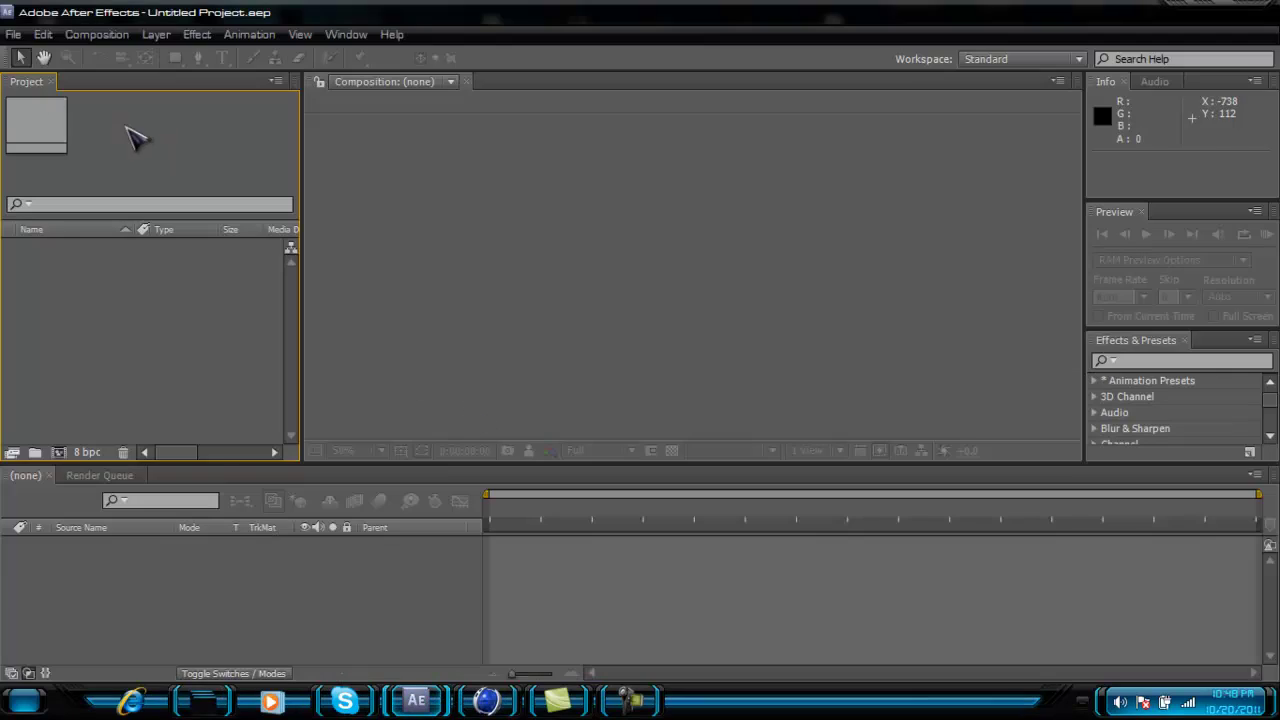
{"action": "left_click", "coordinate": [13, 35]}
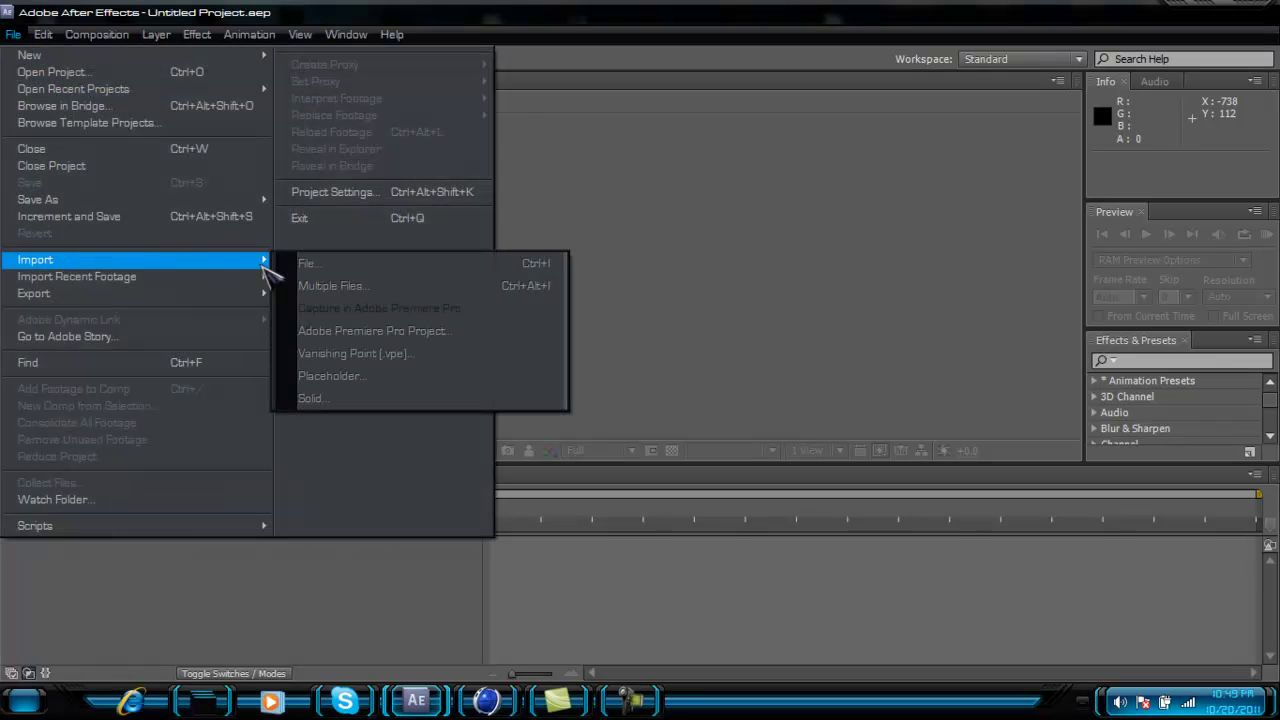
{"action": "left_click", "coordinate": [300, 264]}
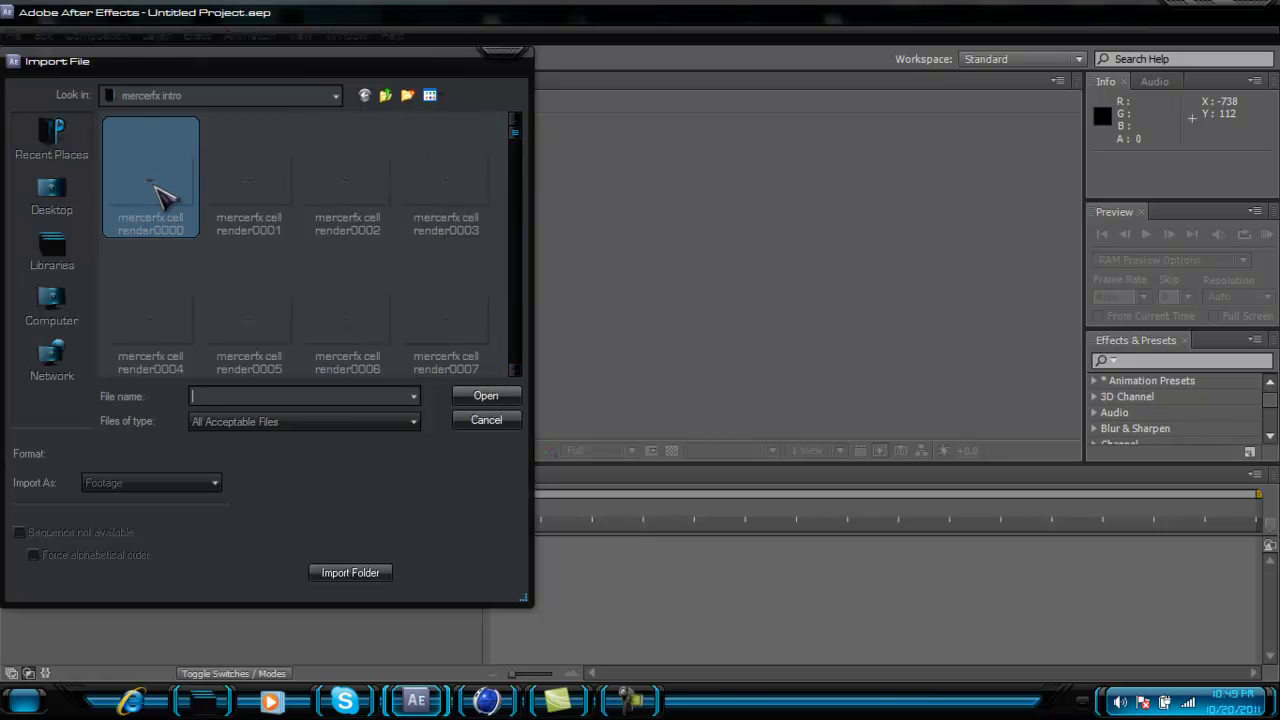
{"action": "left_click", "coordinate": [145, 215]}
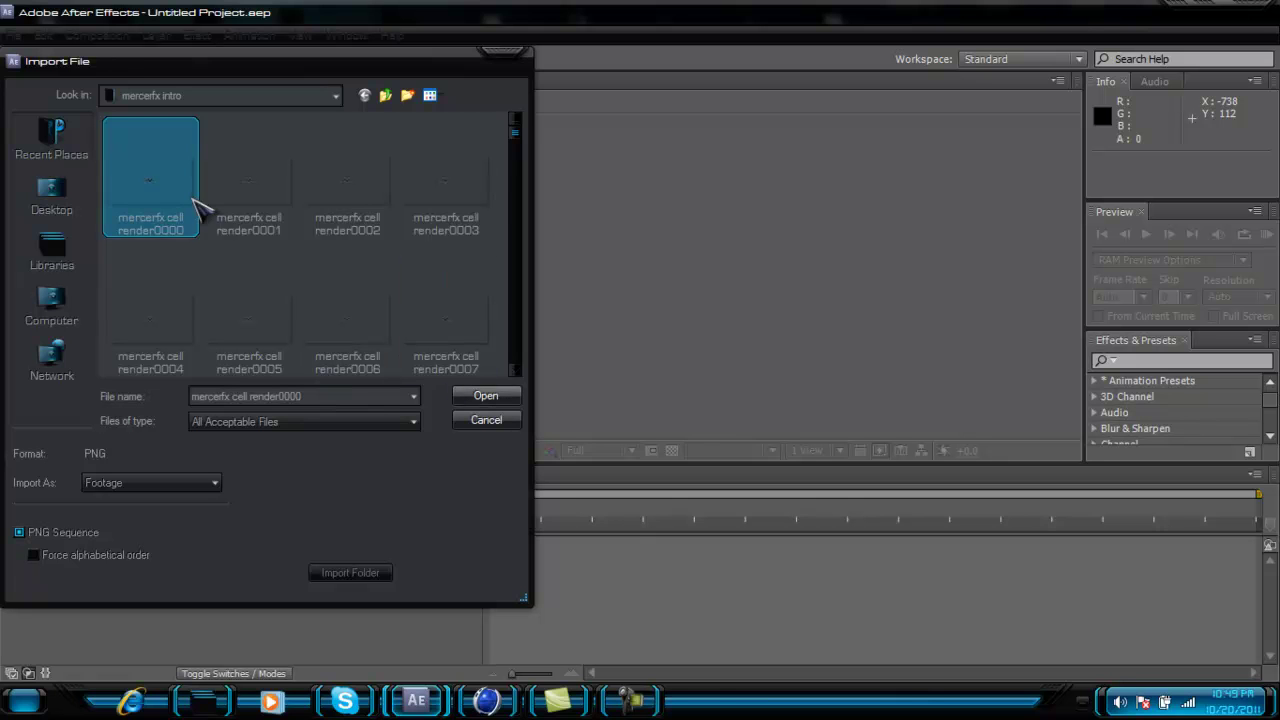
{"action": "left_click", "coordinate": [487, 396]}
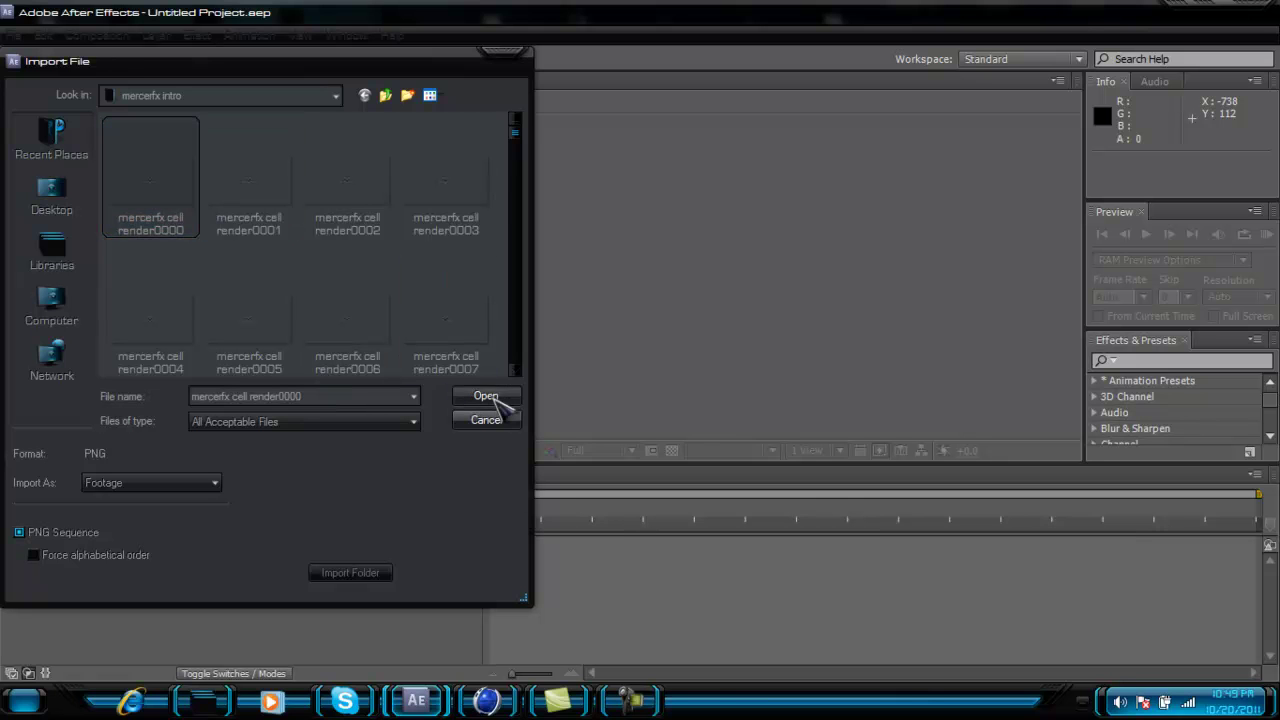
Step: Create a composition from the cell render sequence and scrub through its animation to 0:00:09:03
{"action": "left_click_drag", "start_coordinate": [68, 258], "coordinate": [194, 612]}
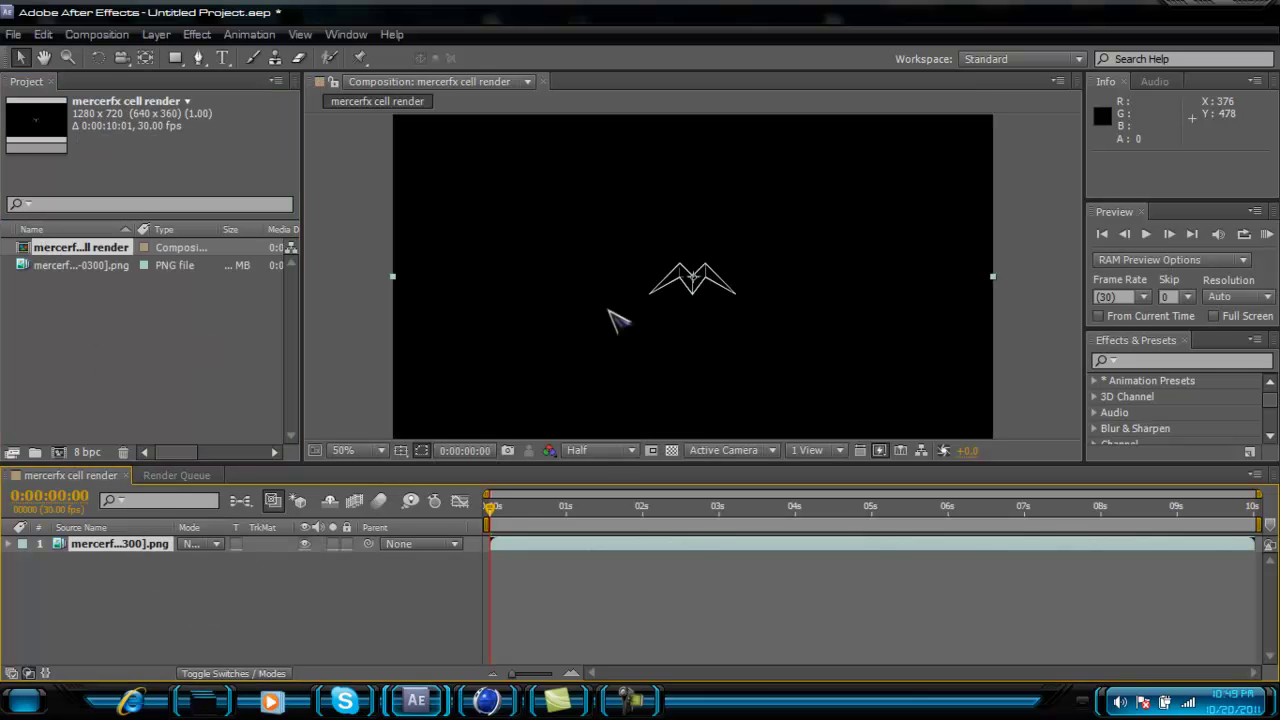
{"action": "left_click_drag", "start_coordinate": [507, 508], "coordinate": [600, 535]}
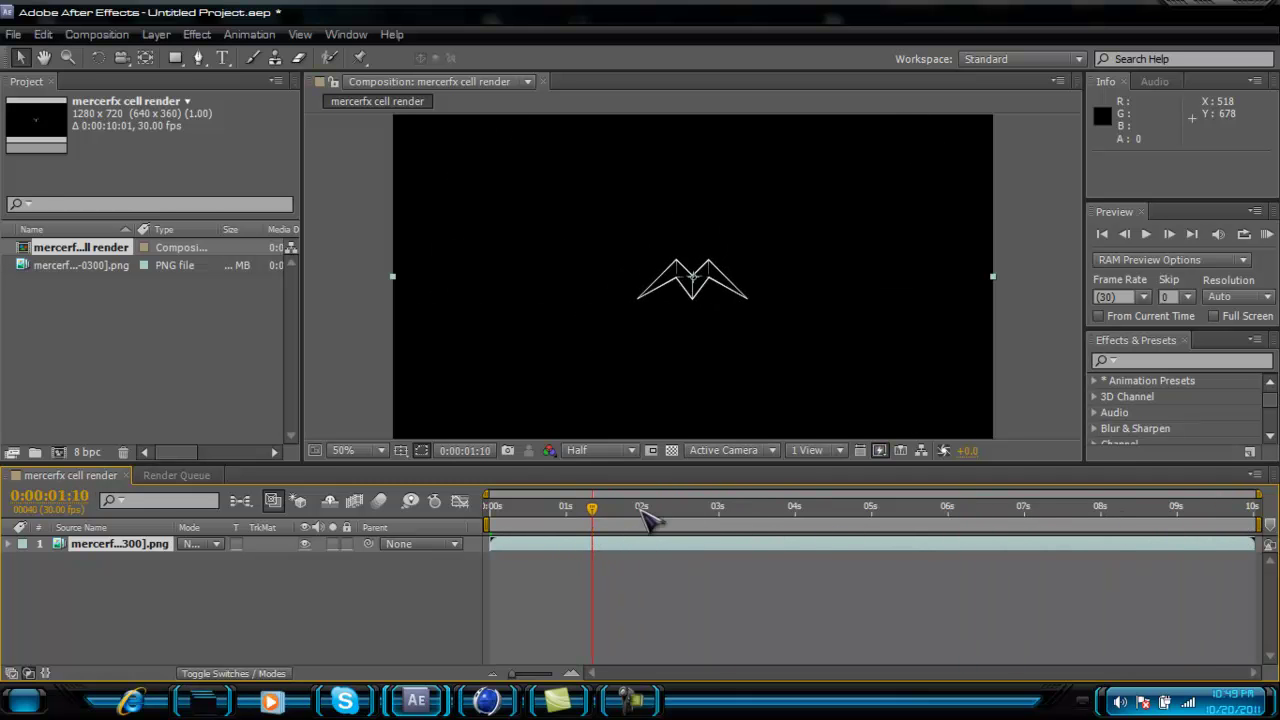
{"action": "left_click_drag", "start_coordinate": [862, 532], "coordinate": [1186, 525]}
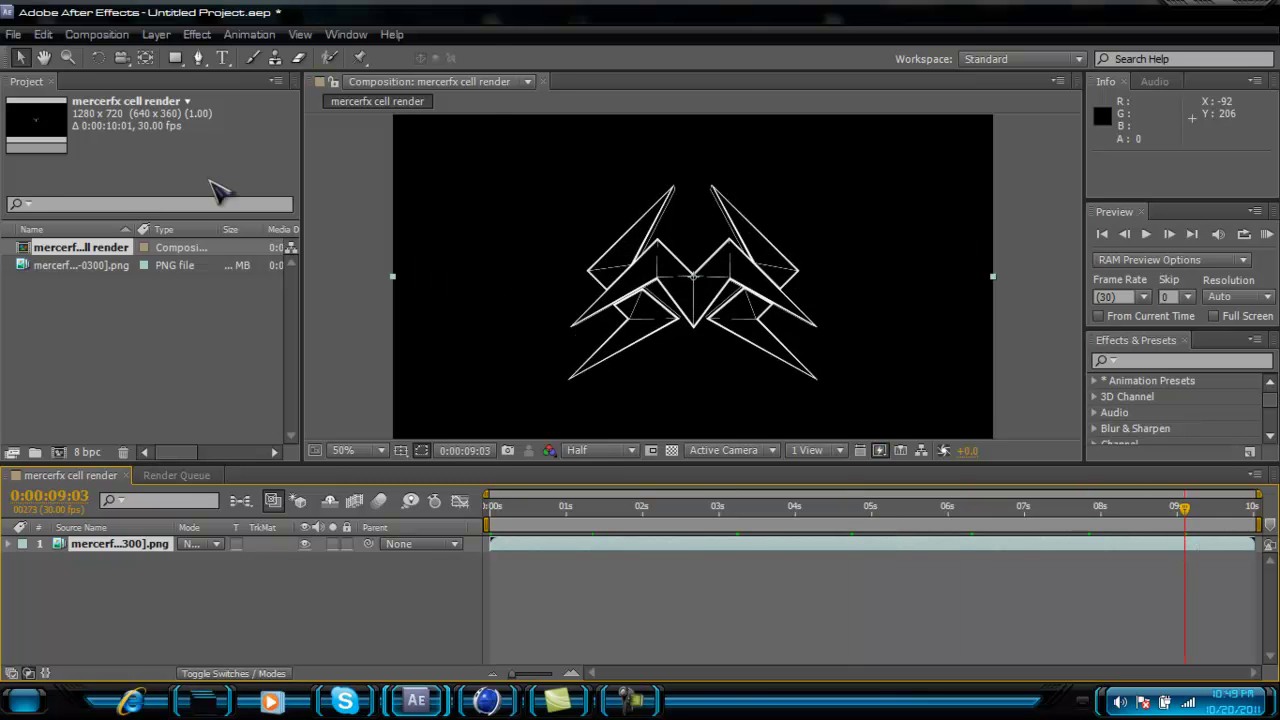
Step: Import mercerfx0000 as a PNG sequence and place it below the cell render layer in the composition
{"action": "left_click", "coordinate": [14, 35]}
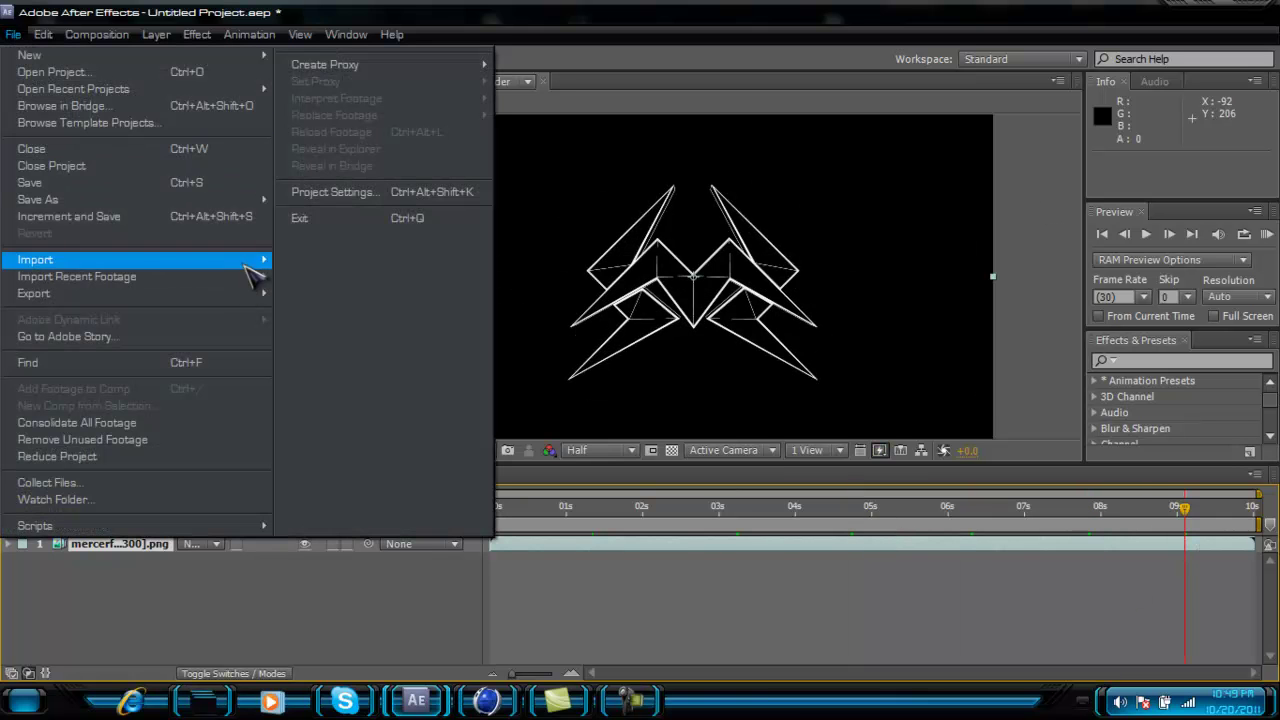
{"action": "mouse_move", "coordinate": [250, 262]}
{"action": "left_click", "coordinate": [328, 266]}
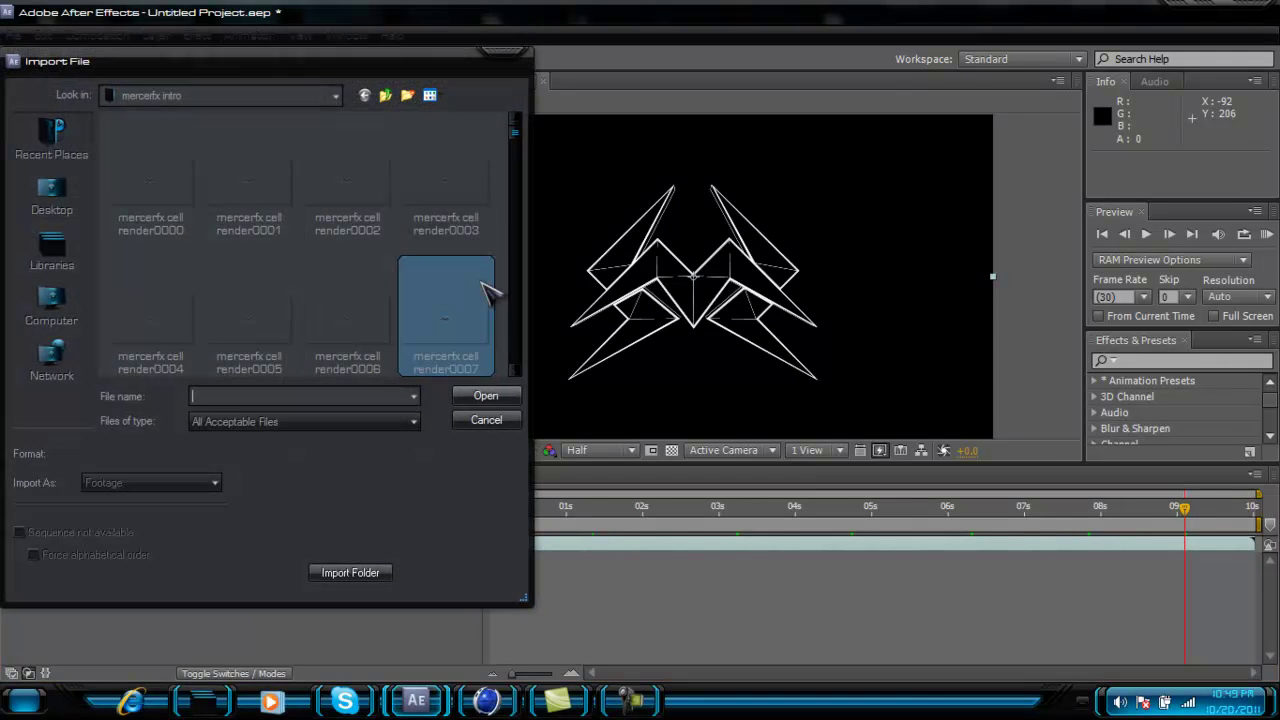
{"action": "left_click_drag", "start_coordinate": [516, 150], "coordinate": [522, 246]}
{"action": "left_click", "coordinate": [262, 182]}
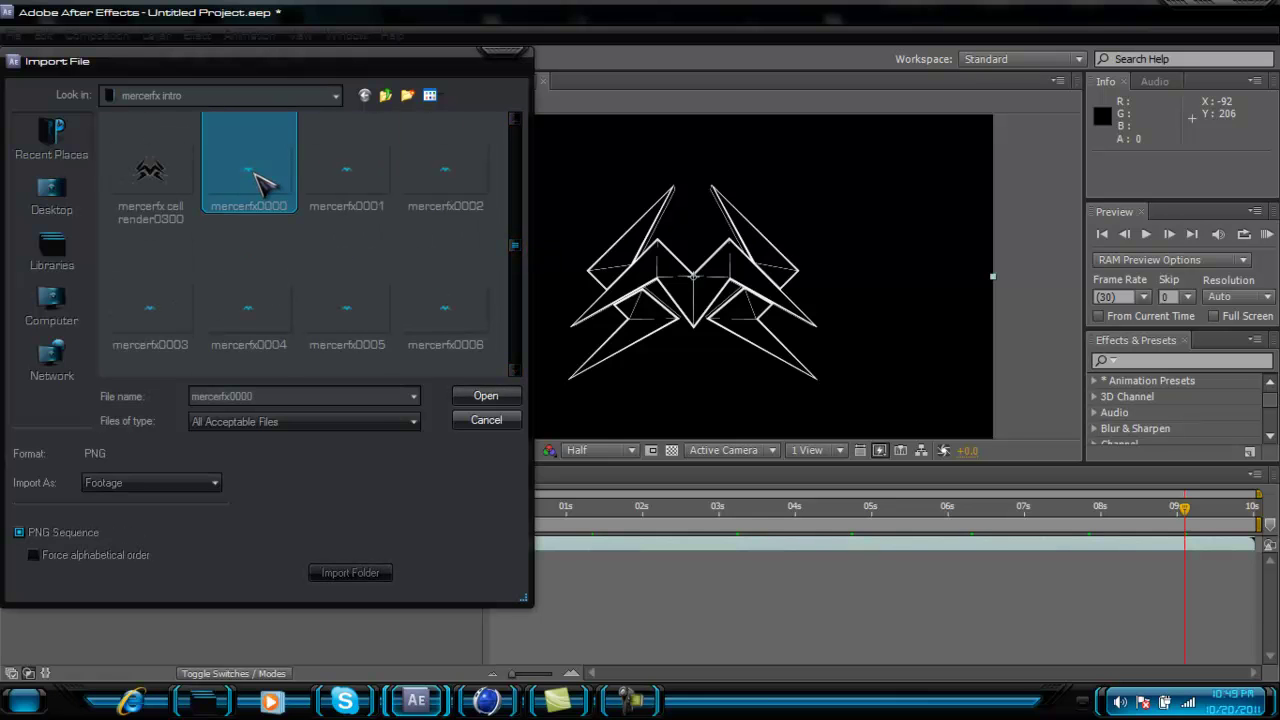
{"action": "left_click", "coordinate": [484, 396]}
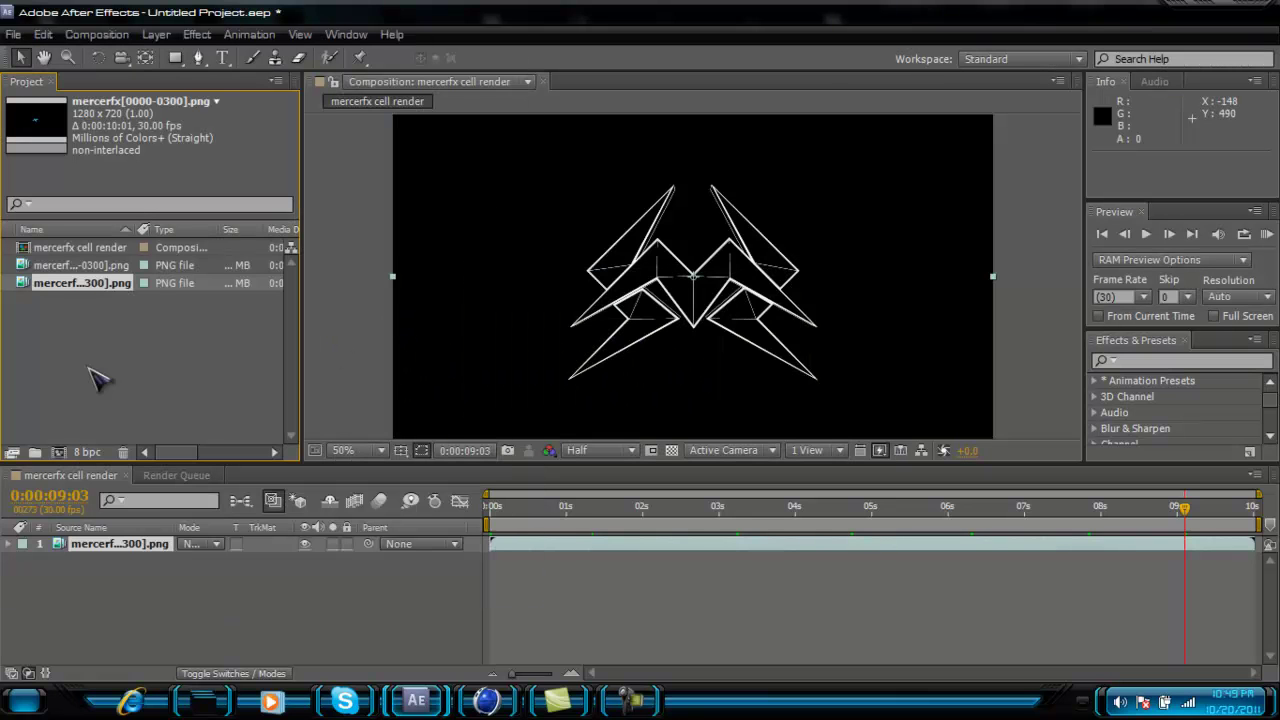
{"action": "left_click_drag", "start_coordinate": [68, 300], "coordinate": [156, 604]}
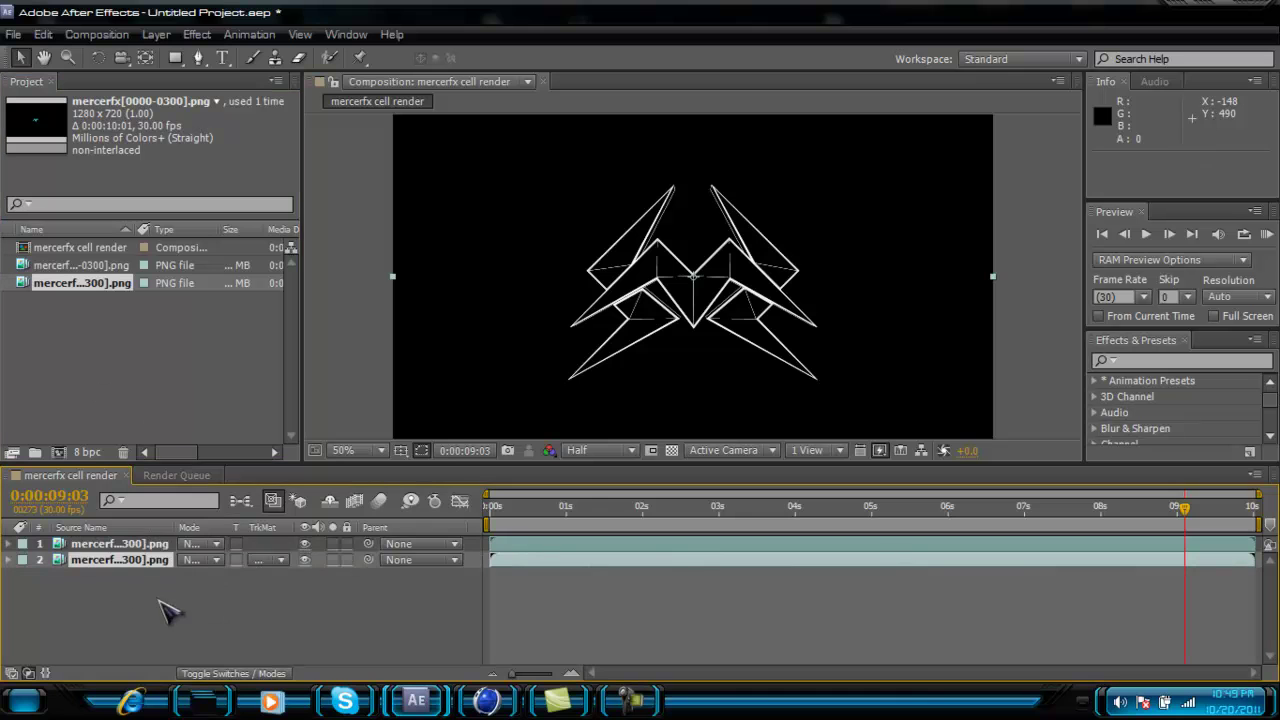
Step: Rename the lower layer, the regular mercerfx[0000-0300].png sequence, with a name starting with "mercerfx"
{"action": "right_click", "coordinate": [150, 580]}
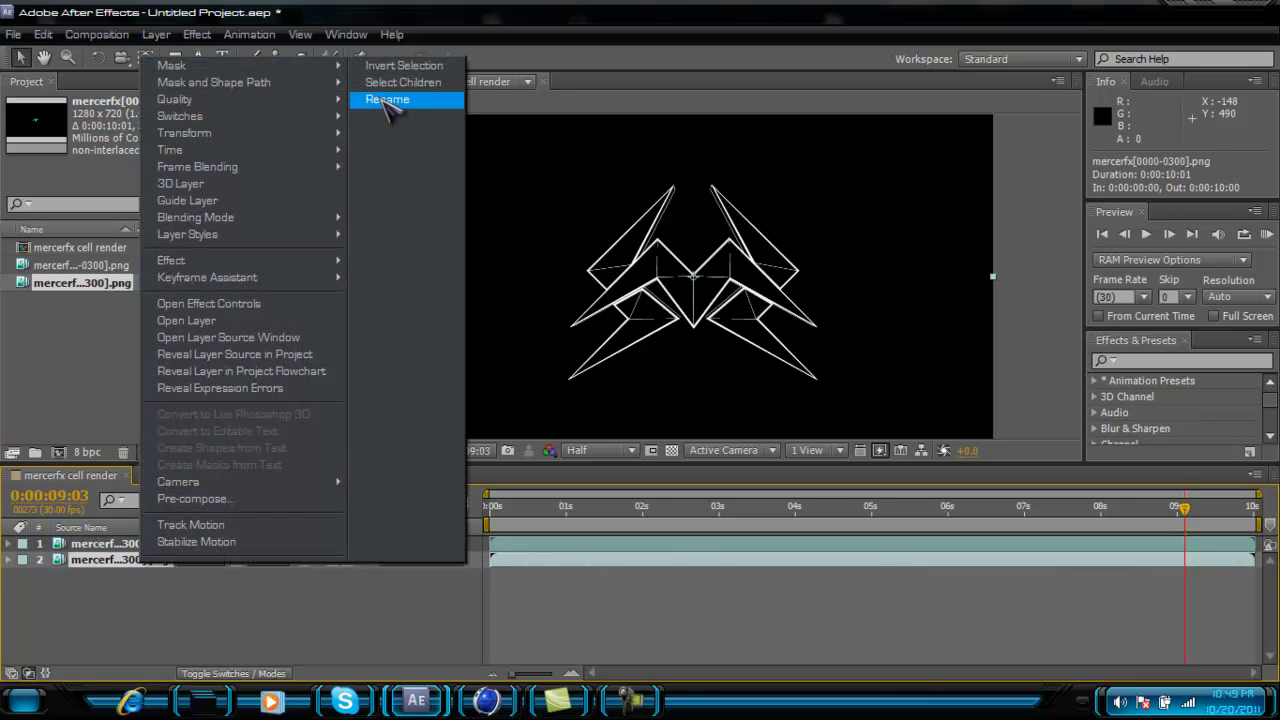
{"action": "left_click", "coordinate": [430, 97]}
{"action": "key", "text": "BackSpace"}
{"action": "mouse_move", "coordinate": [355, 640]}
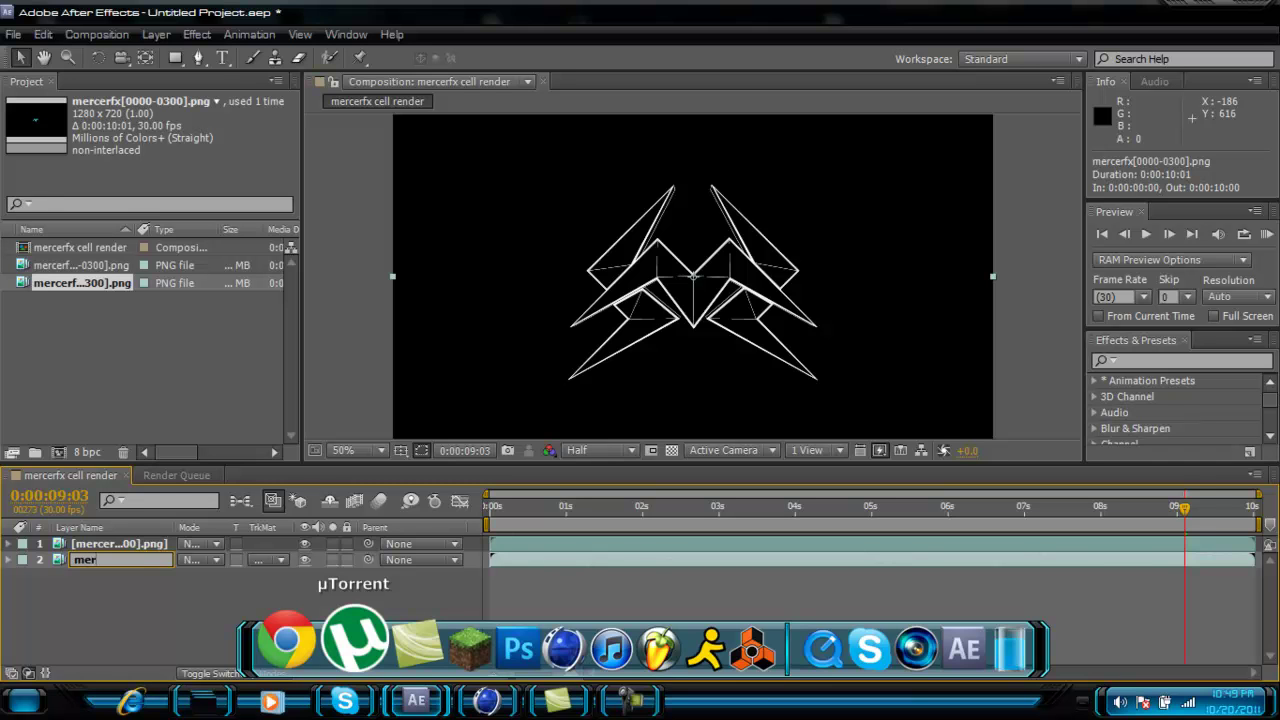
{"action": "type", "text": "mercerfx cell"}
{"action": "key", "text": "Return"}
Step: Rename the upper layer, the cell render PNG sequence, as mercerfx cell
{"action": "right_click", "coordinate": [124, 547]}
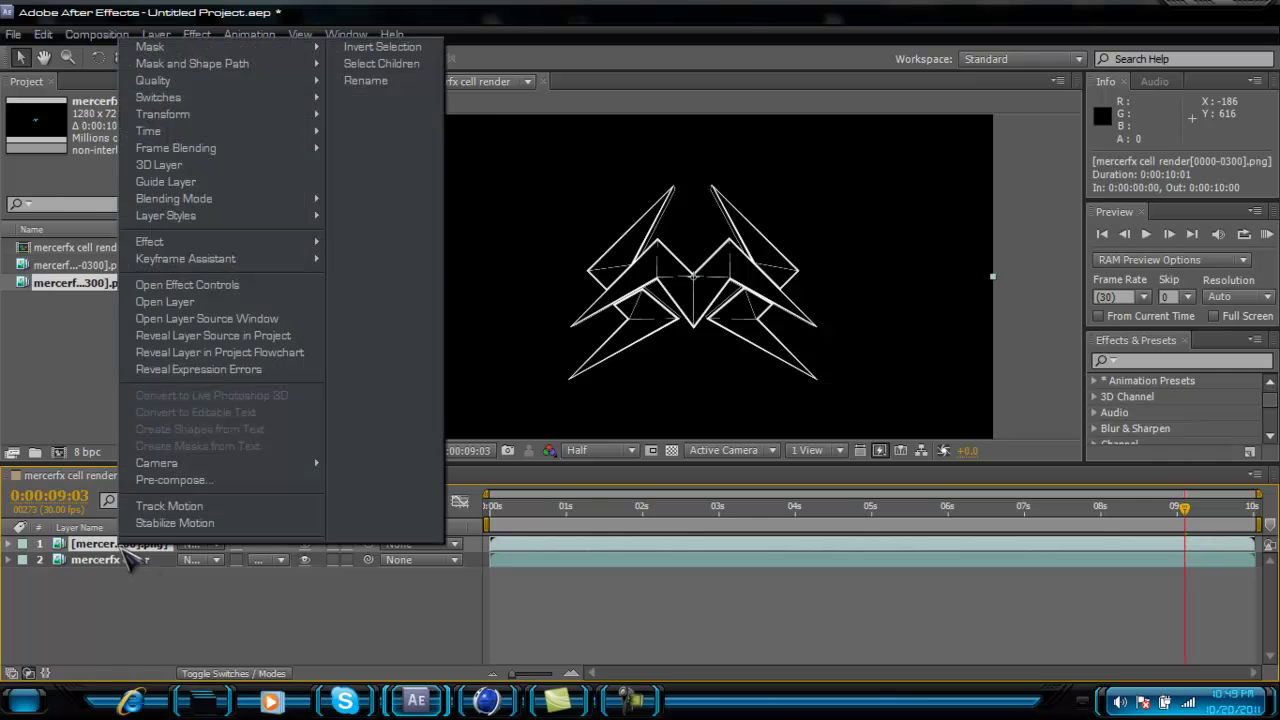
{"action": "left_click", "coordinate": [366, 80]}
{"action": "key", "text": "BackSpace"}
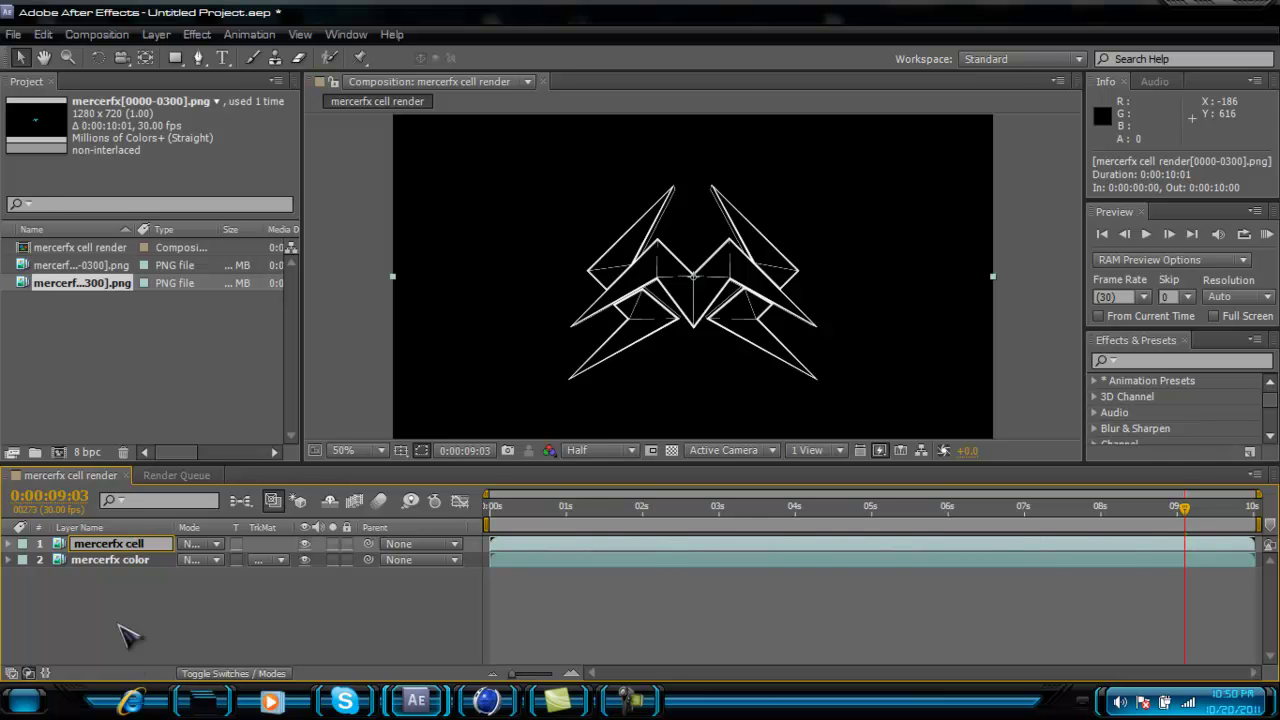
{"action": "type", "text": "mercerfx cell"}
{"action": "left_click", "coordinate": [150, 560]}
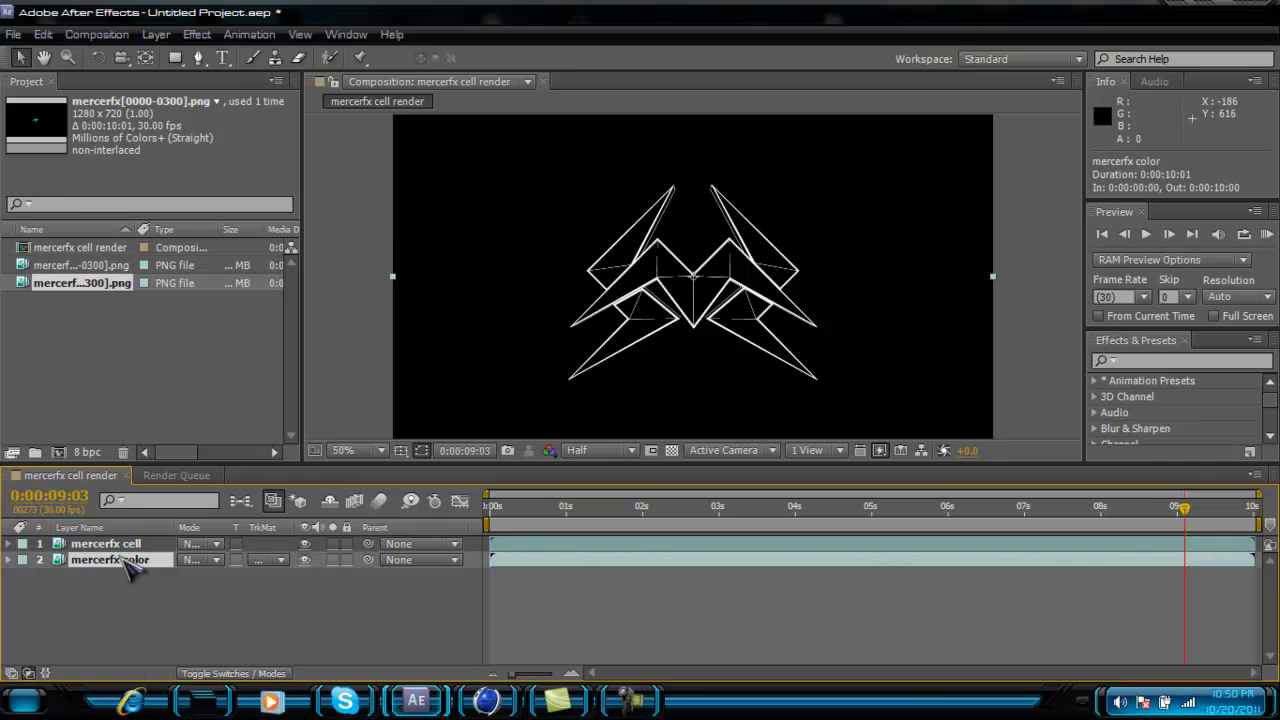
{"action": "left_click", "coordinate": [130, 572]}
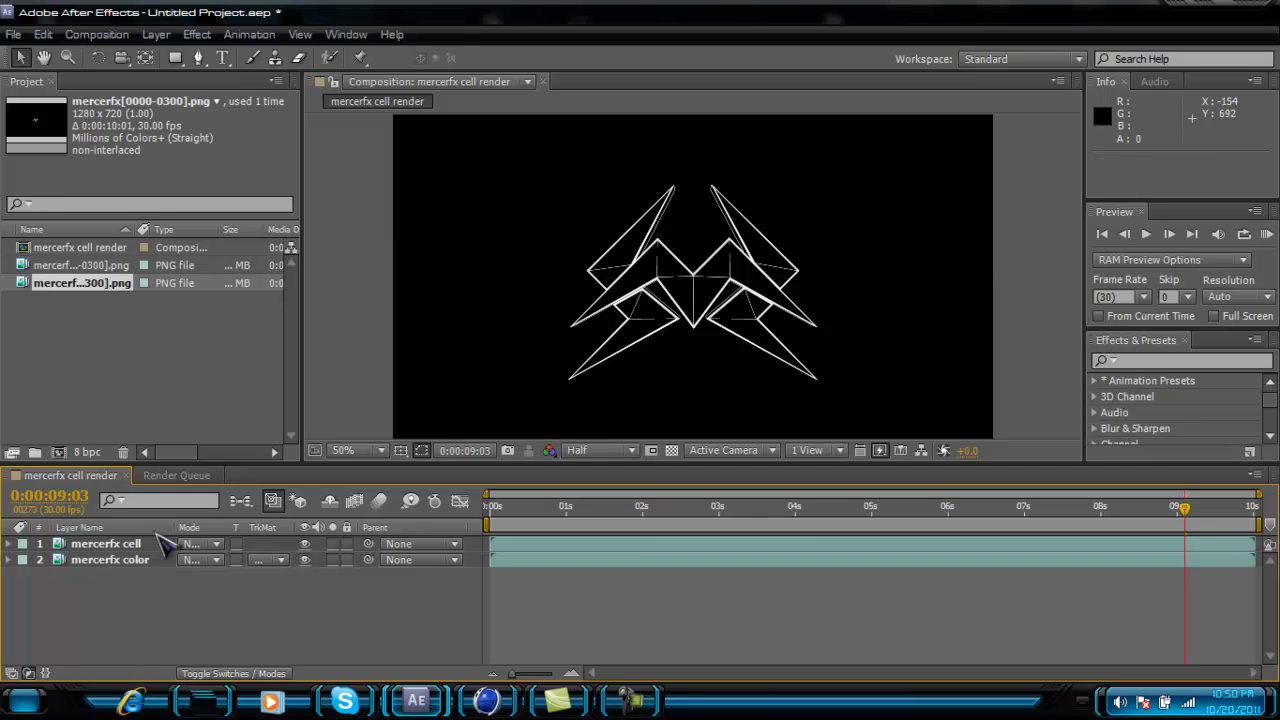
{"action": "left_click", "coordinate": [198, 546]}
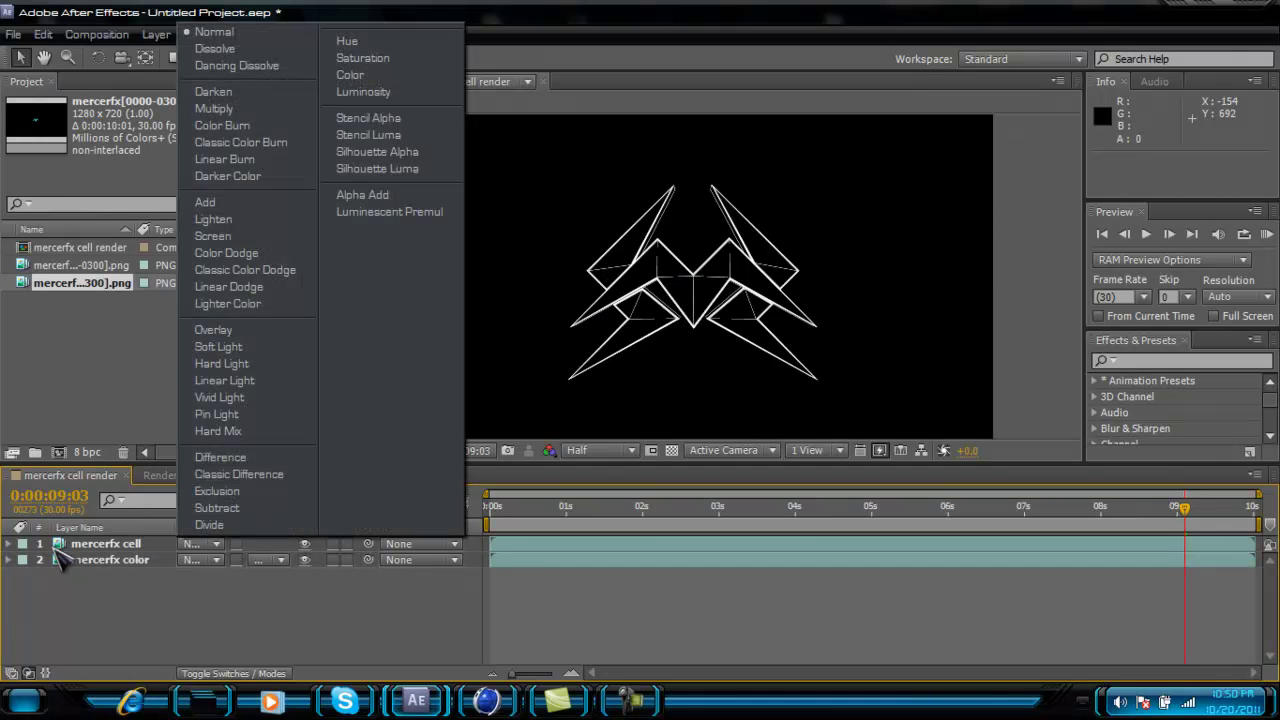
{"action": "left_click", "coordinate": [88, 560]}
{"action": "left_click", "coordinate": [187, 546]}
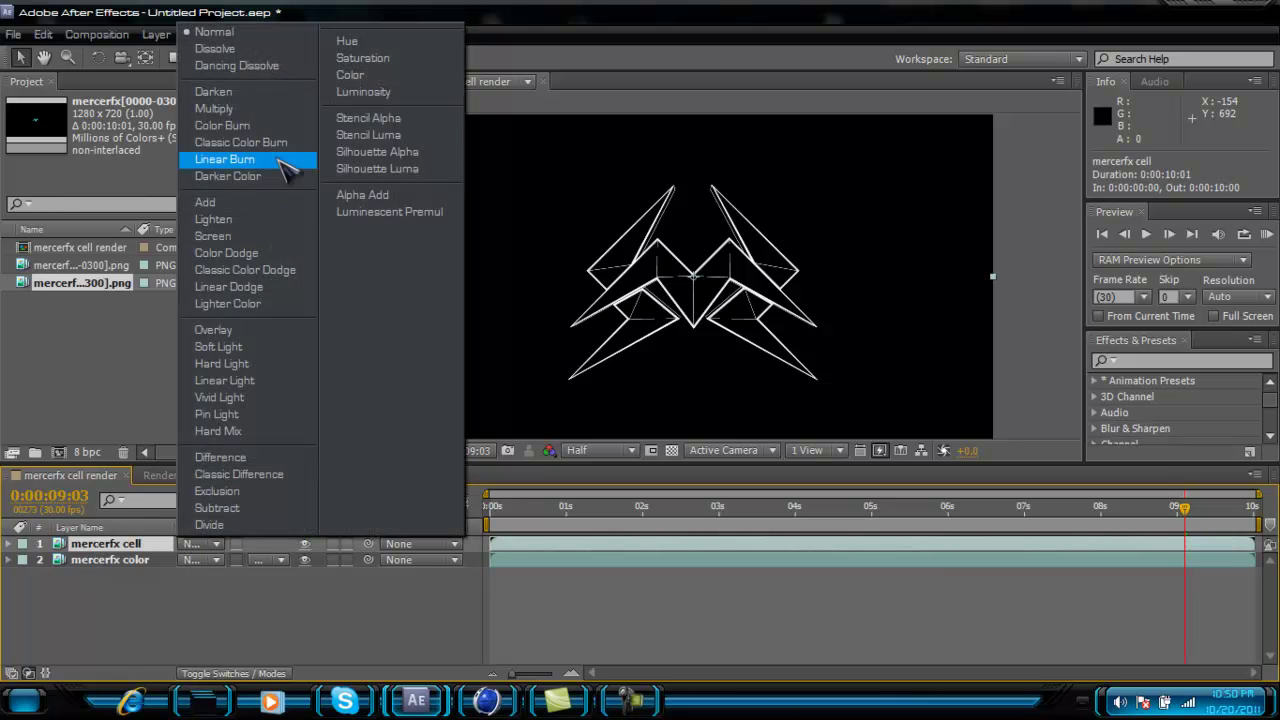
{"action": "left_click", "coordinate": [210, 620]}
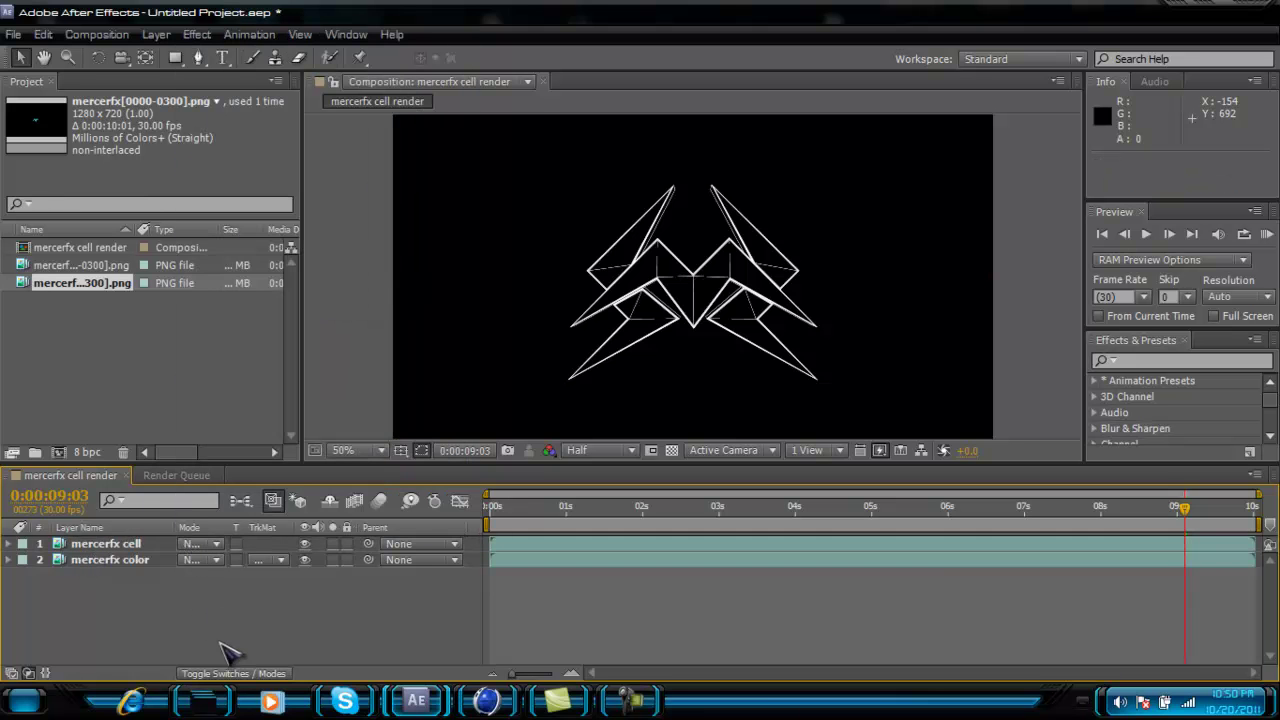
{"action": "left_click", "coordinate": [205, 674]}
{"action": "left_click", "coordinate": [205, 674]}
{"action": "left_click", "coordinate": [205, 674]}
{"action": "left_click", "coordinate": [205, 674]}
{"action": "left_click", "coordinate": [205, 674]}
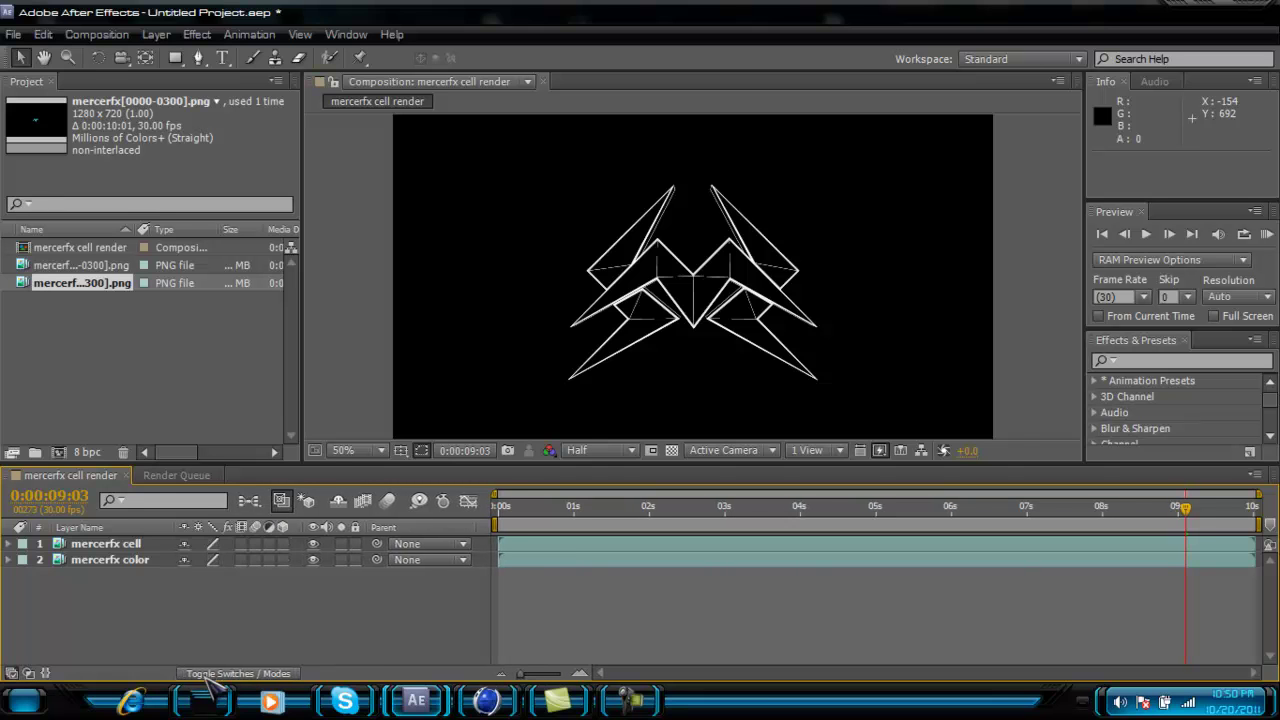
{"action": "left_click", "coordinate": [205, 674]}
{"action": "left_click", "coordinate": [215, 674]}
Step: Try the Add blending mode on the mercerfx cell layer, and settle on Screen
{"action": "left_click", "coordinate": [207, 544]}
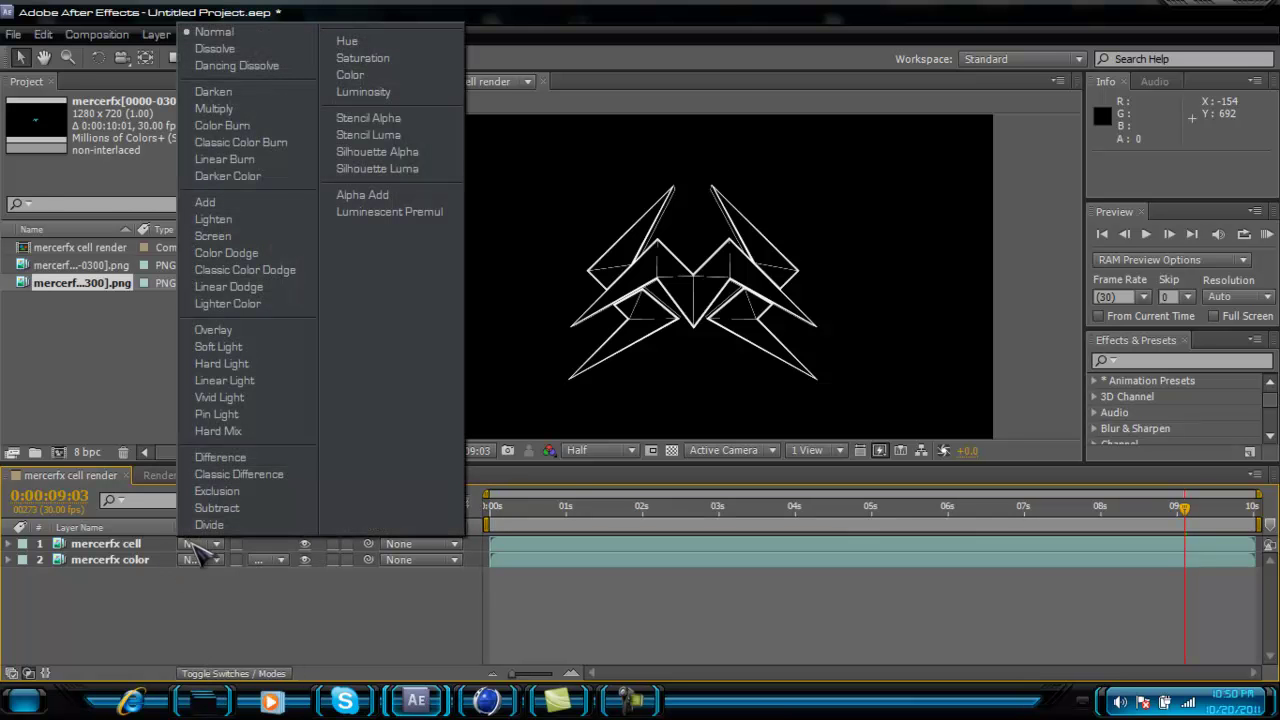
{"action": "left_click", "coordinate": [252, 205]}
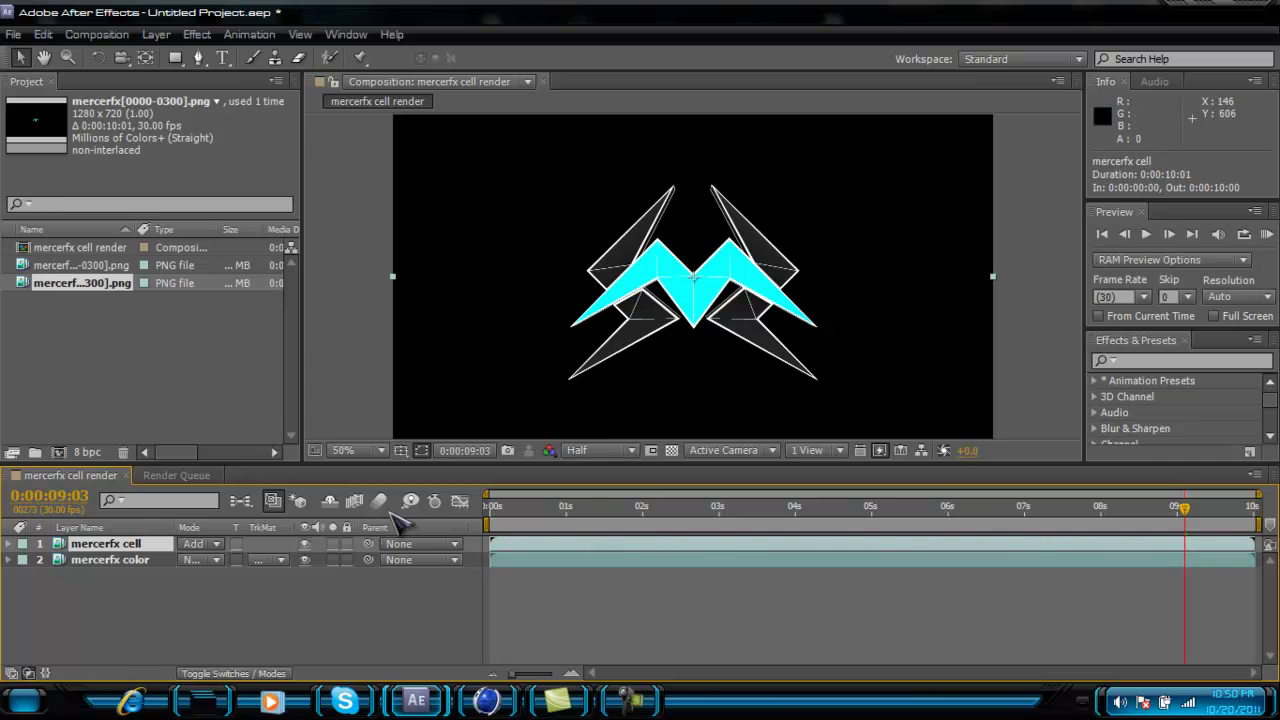
{"action": "left_click", "coordinate": [135, 562]}
{"action": "left_click", "coordinate": [131, 549]}
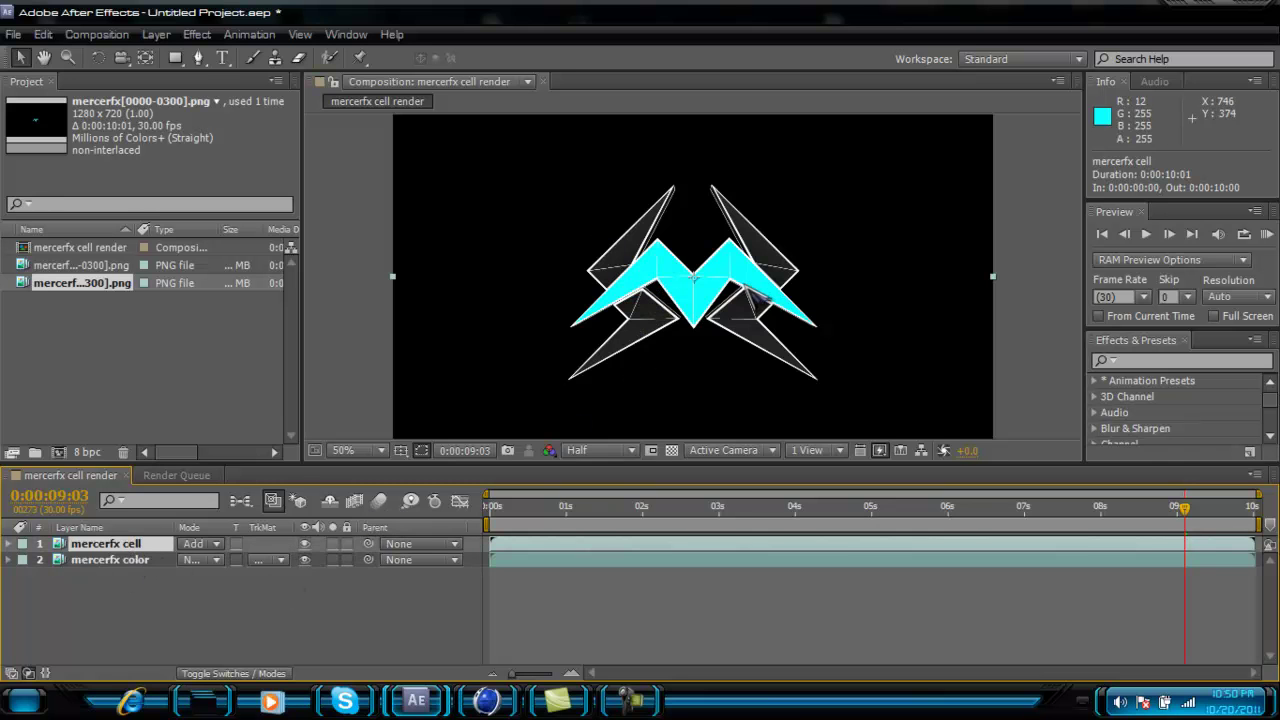
{"action": "left_click", "coordinate": [198, 545]}
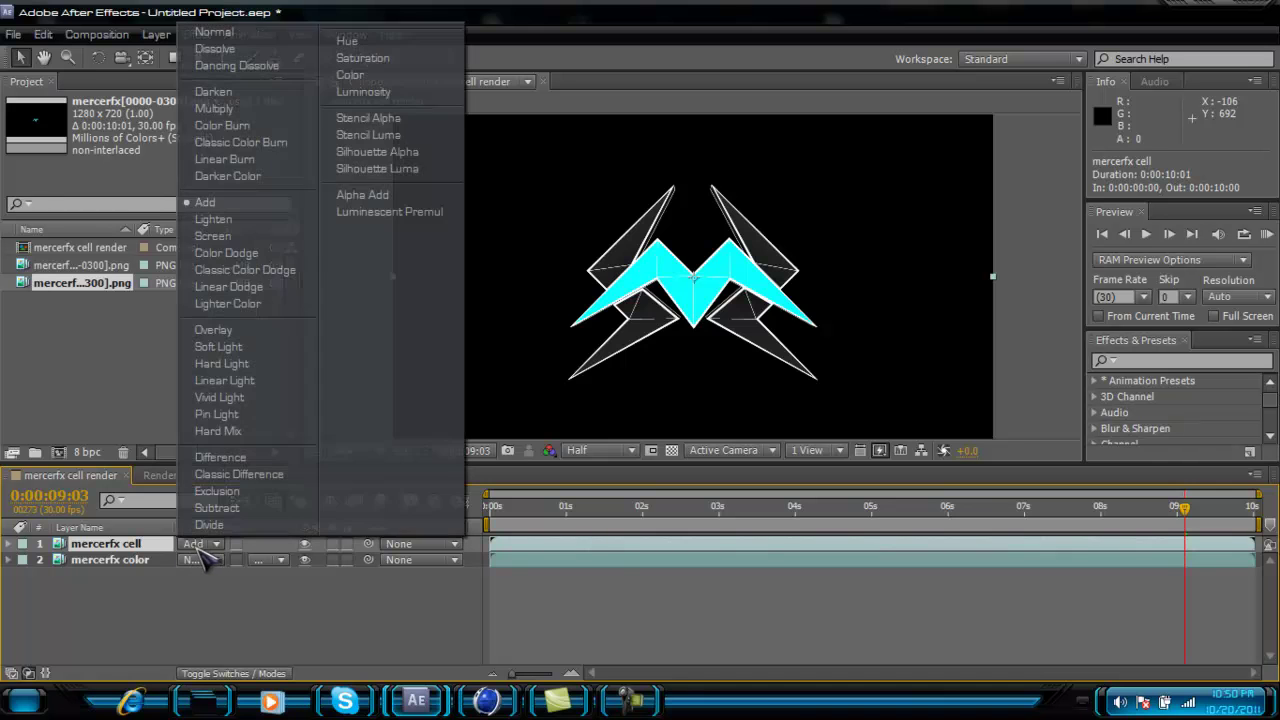
{"action": "left_click", "coordinate": [300, 238]}
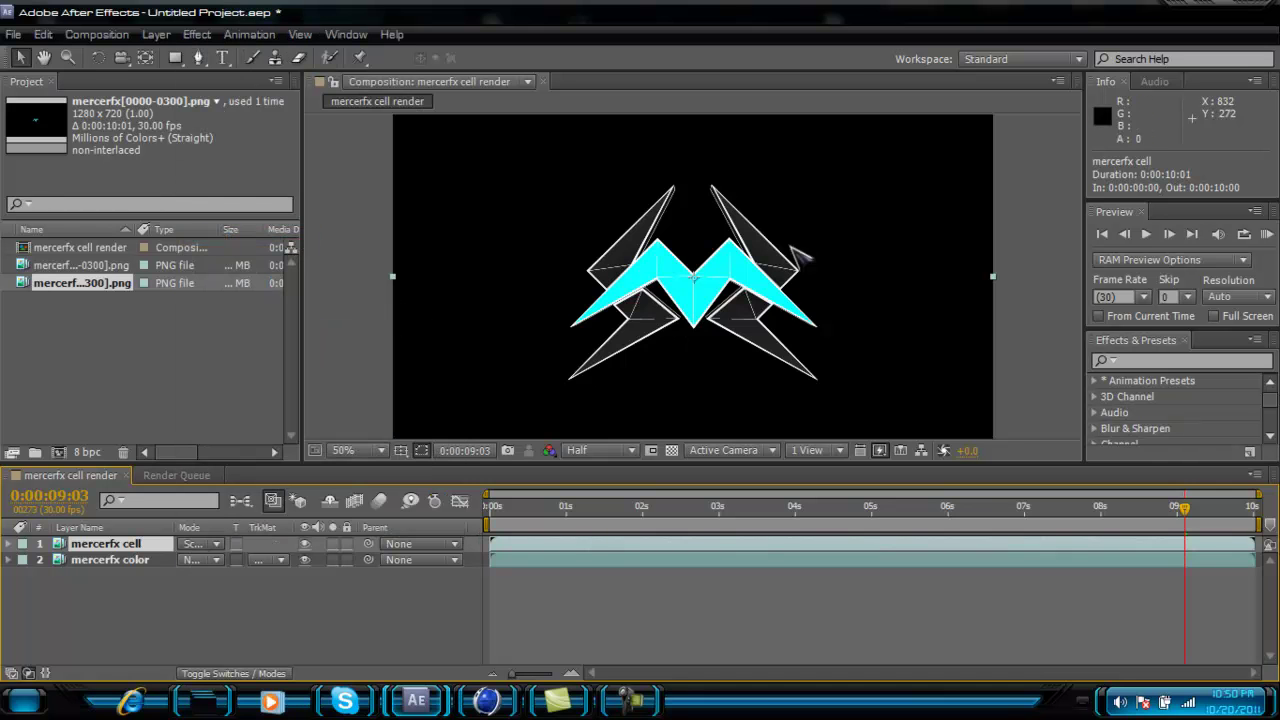
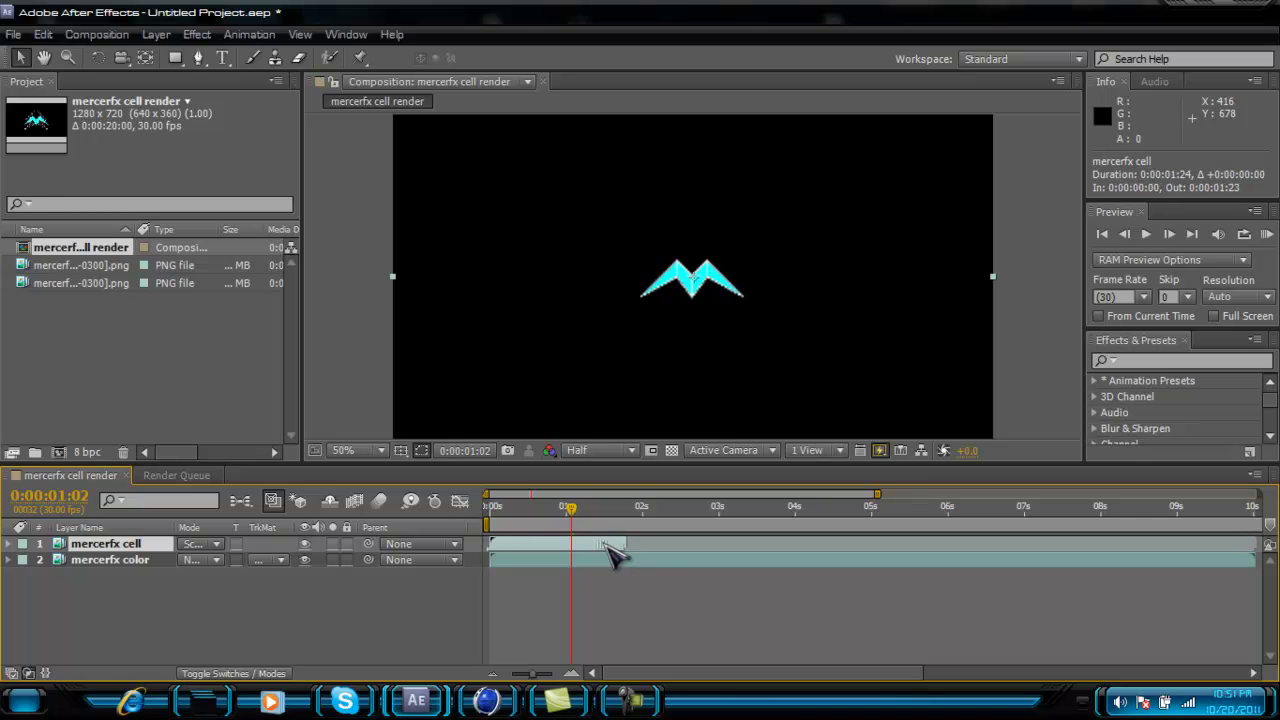
Step: Extend the end of the mercerfx cell layer to 0:00:10:00 in the timeline
{"action": "left_click", "coordinate": [129, 545]}
{"action": "left_click_drag", "start_coordinate": [797, 549], "coordinate": [1245, 577]}
{"action": "left_click_drag", "start_coordinate": [871, 673], "coordinate": [634, 672]}
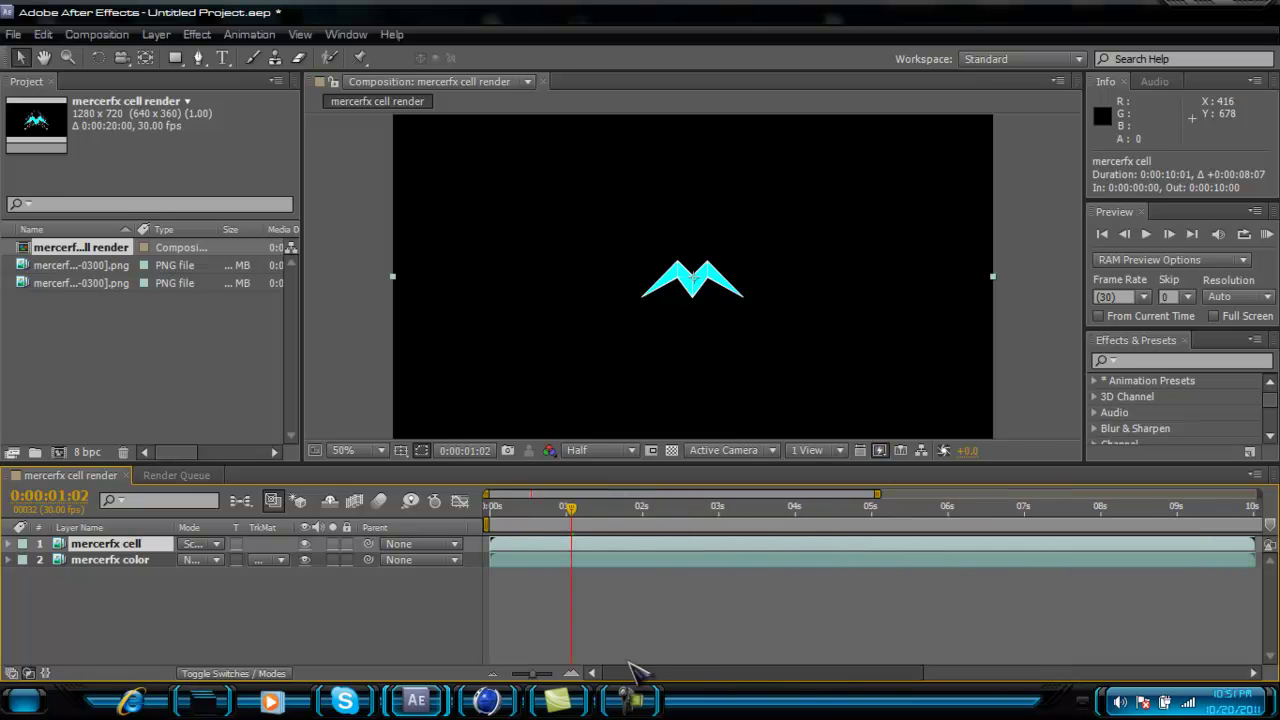
Step: Trim the start of the mercerfx cell layer to 0:00:01:29 and scrub to 0:00:03:10 to check the outlines
{"action": "left_click_drag", "start_coordinate": [569, 520], "coordinate": [533, 520]}
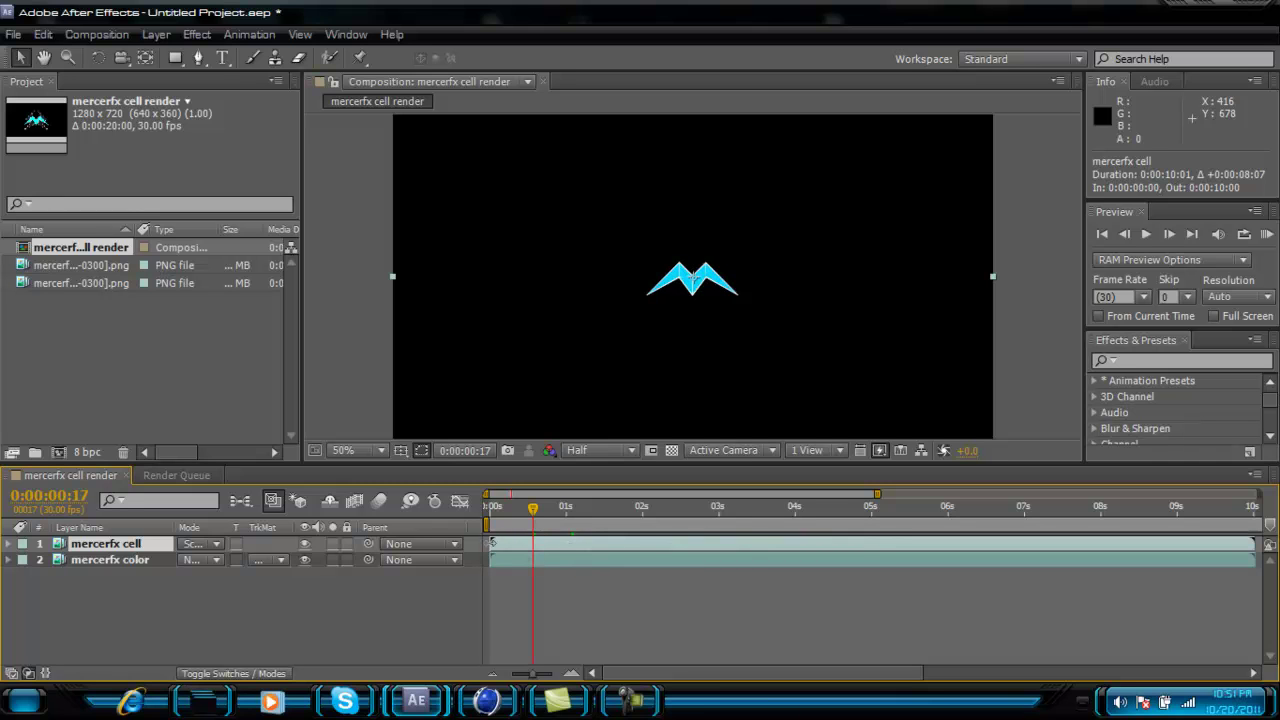
{"action": "left_click_drag", "start_coordinate": [508, 540], "coordinate": [622, 539]}
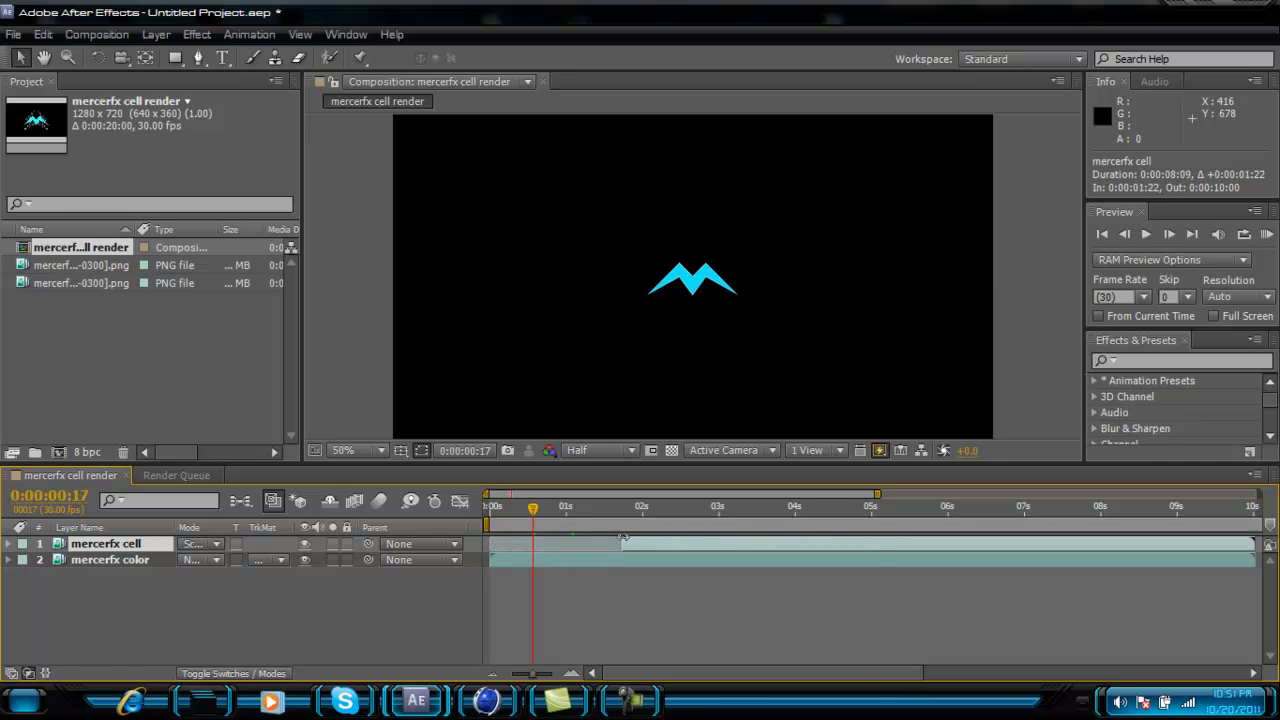
{"action": "left_click_drag", "start_coordinate": [548, 505], "coordinate": [745, 540]}
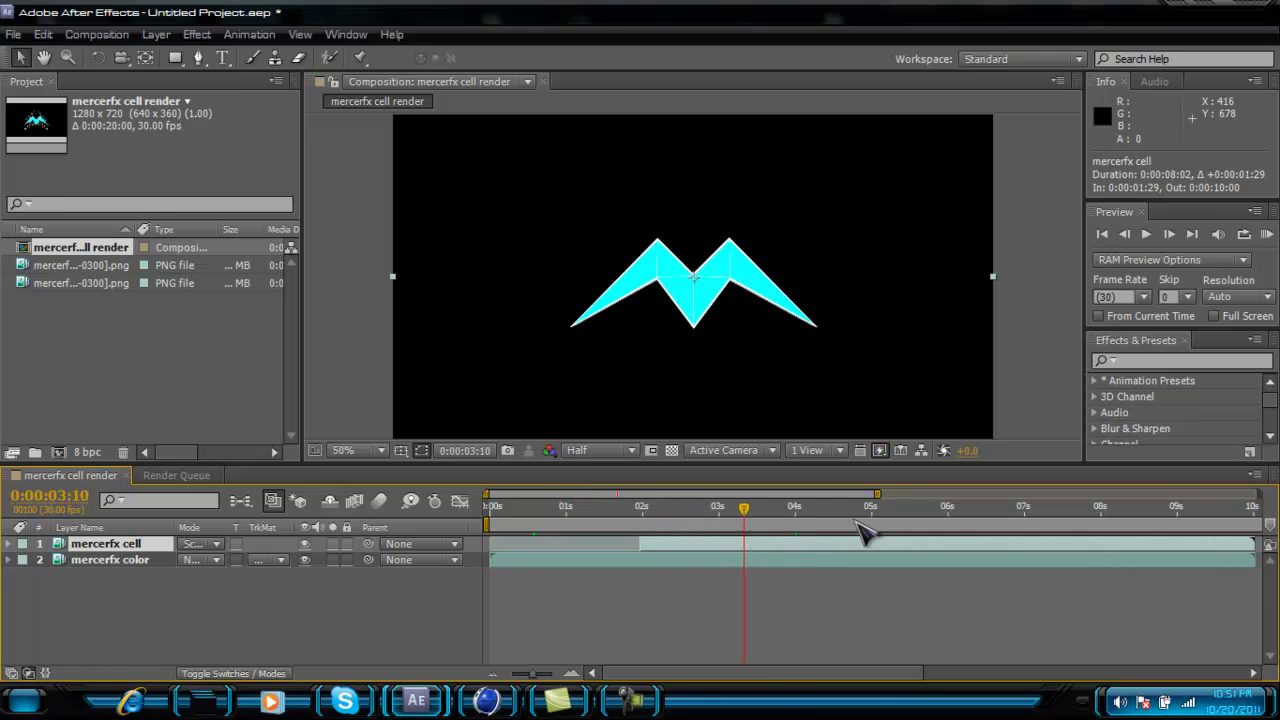
Step: Trim the end of the mercerfx color layer to 0:00:04:02 and scrub to 0:00:05:05 to check the transition
{"action": "left_click_drag", "start_coordinate": [1254, 560], "coordinate": [826, 587]}
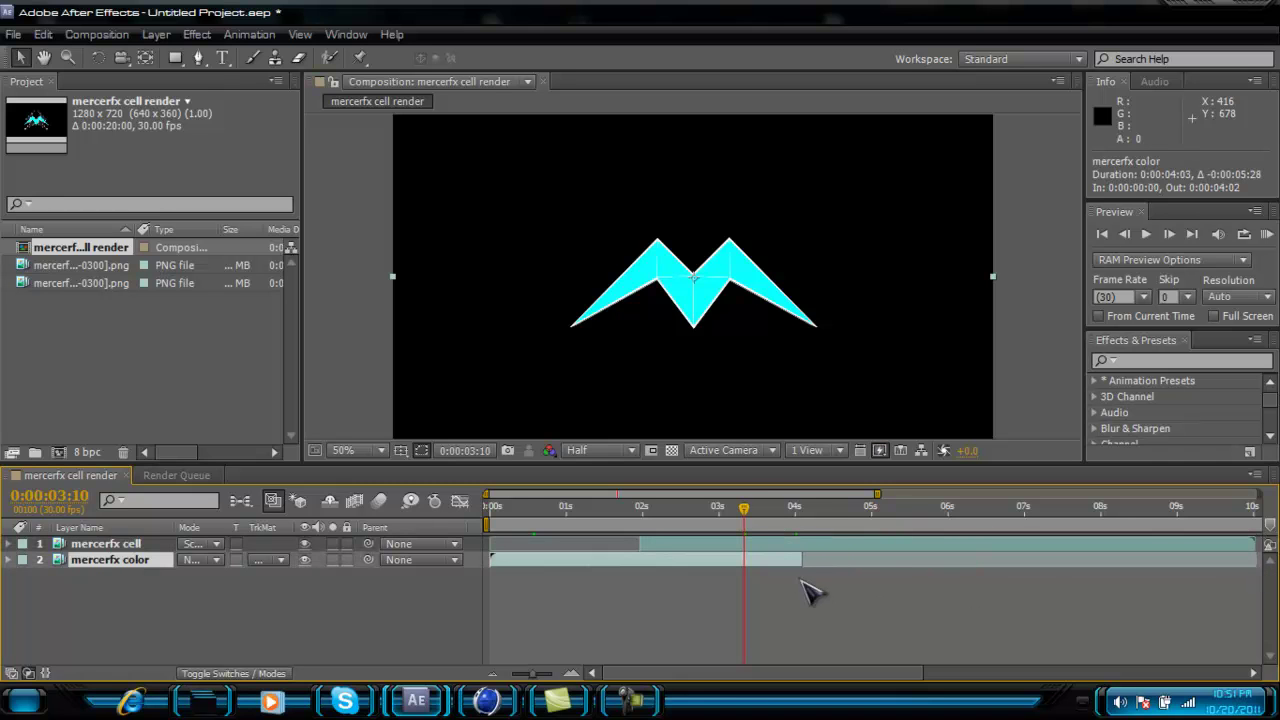
{"action": "left_click_drag", "start_coordinate": [748, 512], "coordinate": [884, 522]}
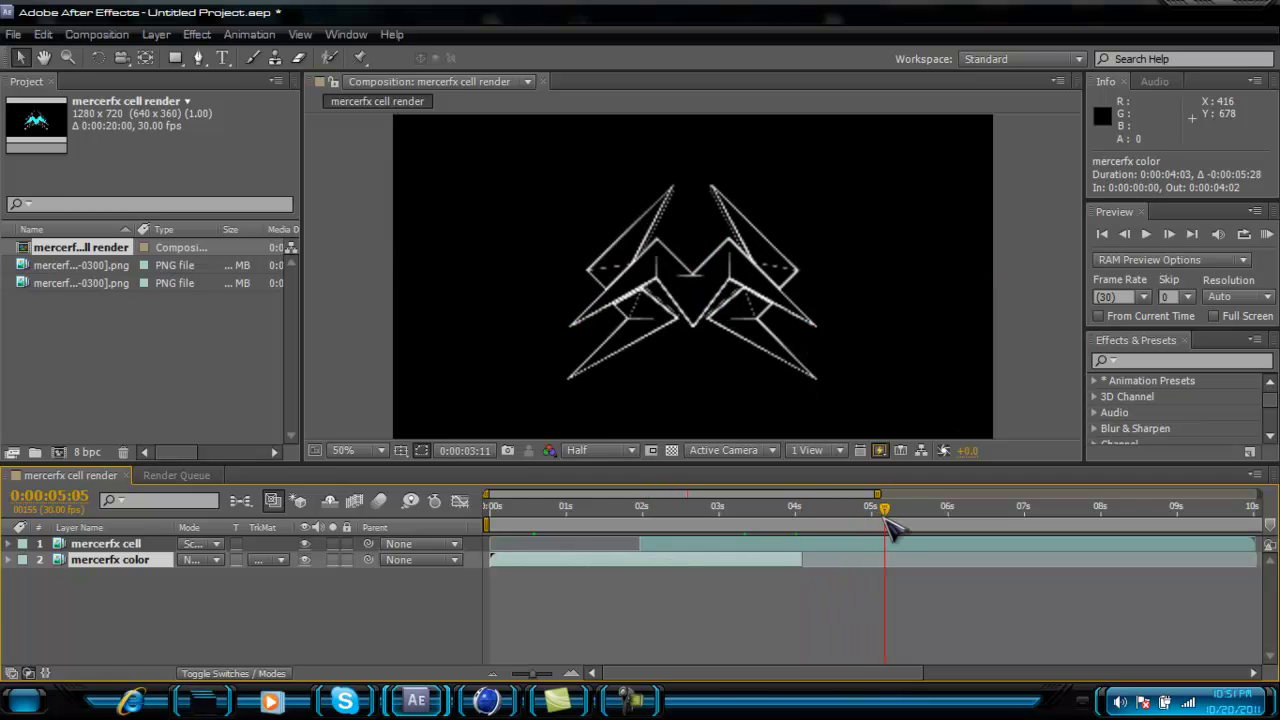
Step: Duplicate the mercerfx cell layer, shift the copy to start at 0:00:03:07, and scrub to 0:00:05:00
{"action": "left_click", "coordinate": [103, 546]}
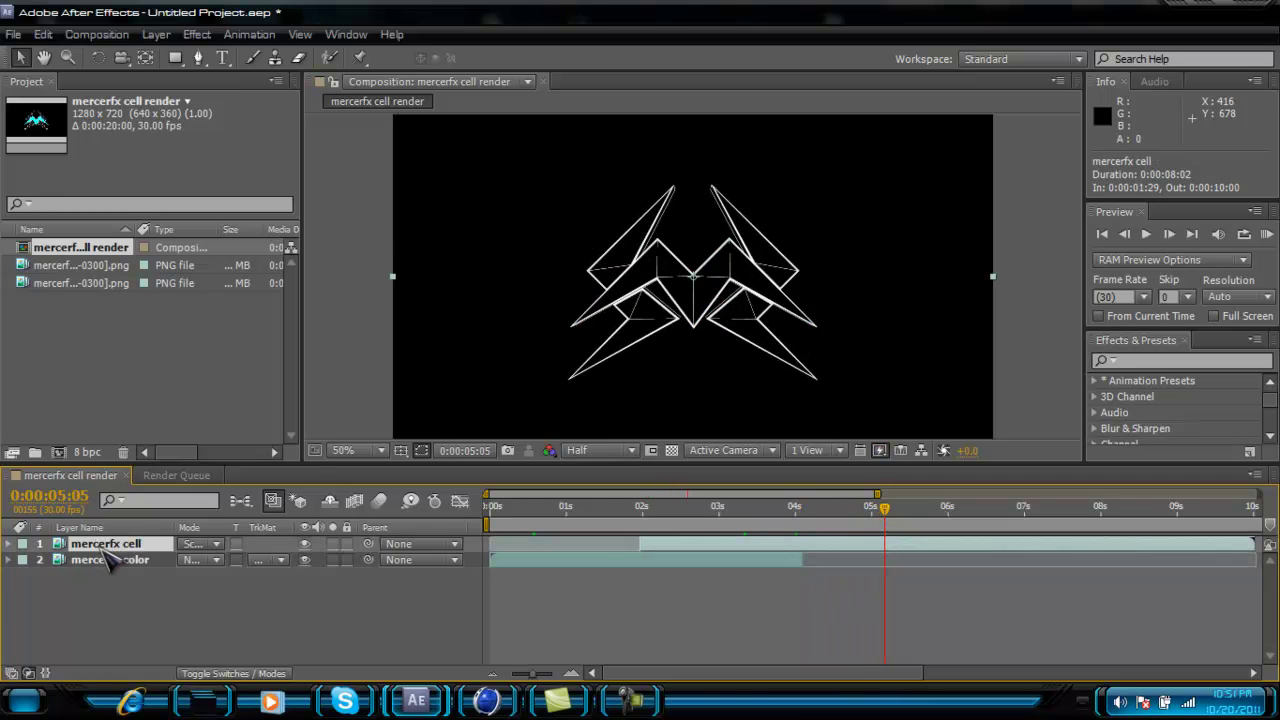
{"action": "key", "text": "ctrl+c"}
{"action": "key", "text": "ctrl+v"}
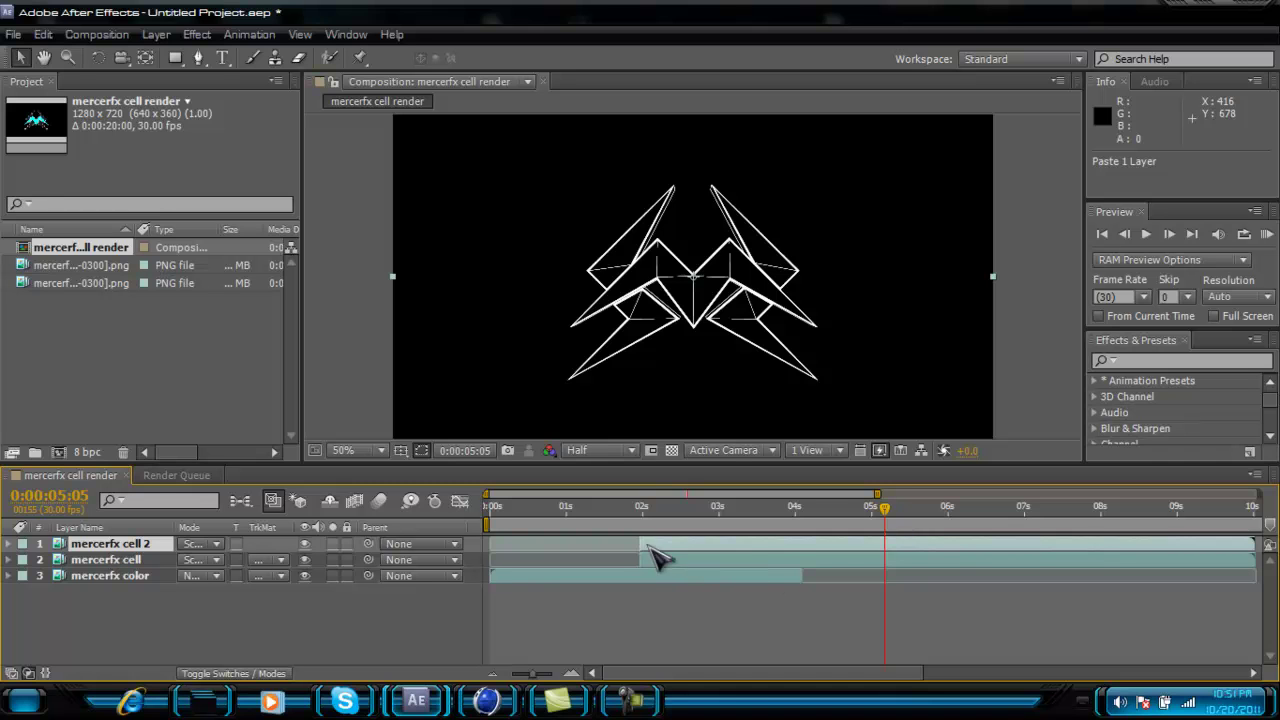
{"action": "left_click_drag", "start_coordinate": [1003, 546], "coordinate": [1094, 550]}
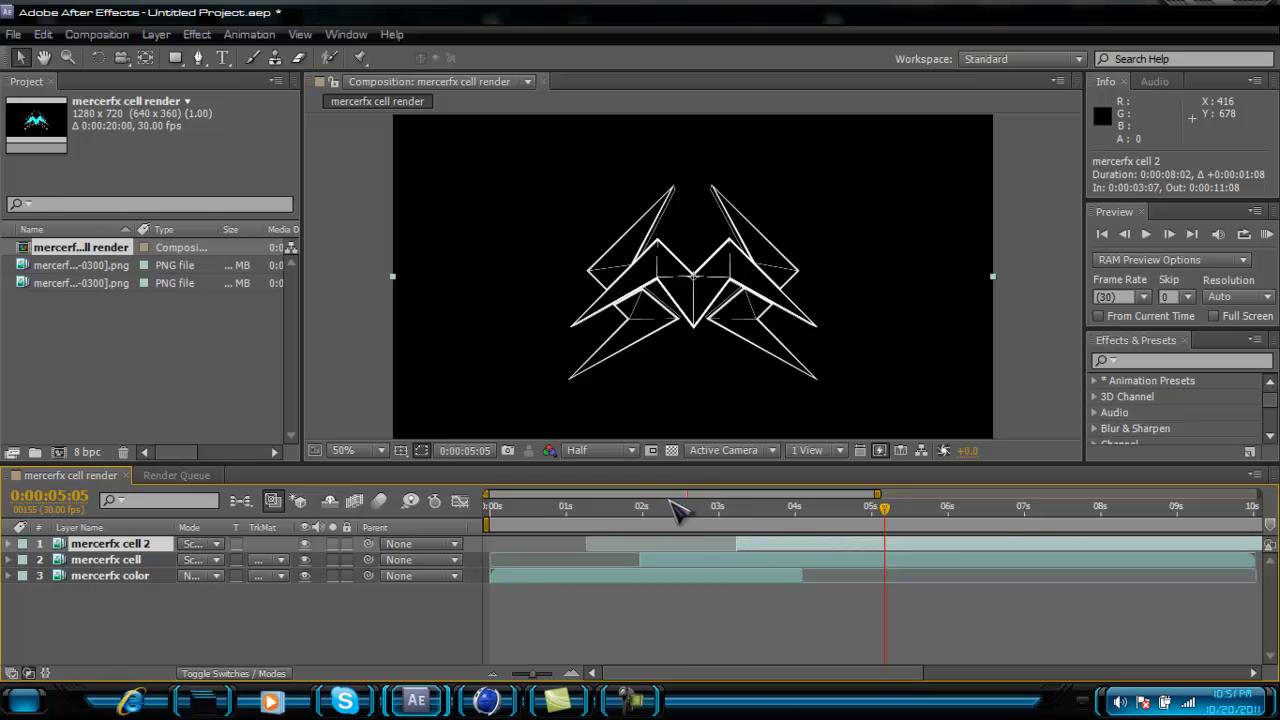
{"action": "left_click_drag", "start_coordinate": [533, 510], "coordinate": [884, 528]}
Step: Set the blending mode of the duplicated mercerfx cell layer to Hard Mix and deselect the layer
{"action": "left_click", "coordinate": [205, 543]}
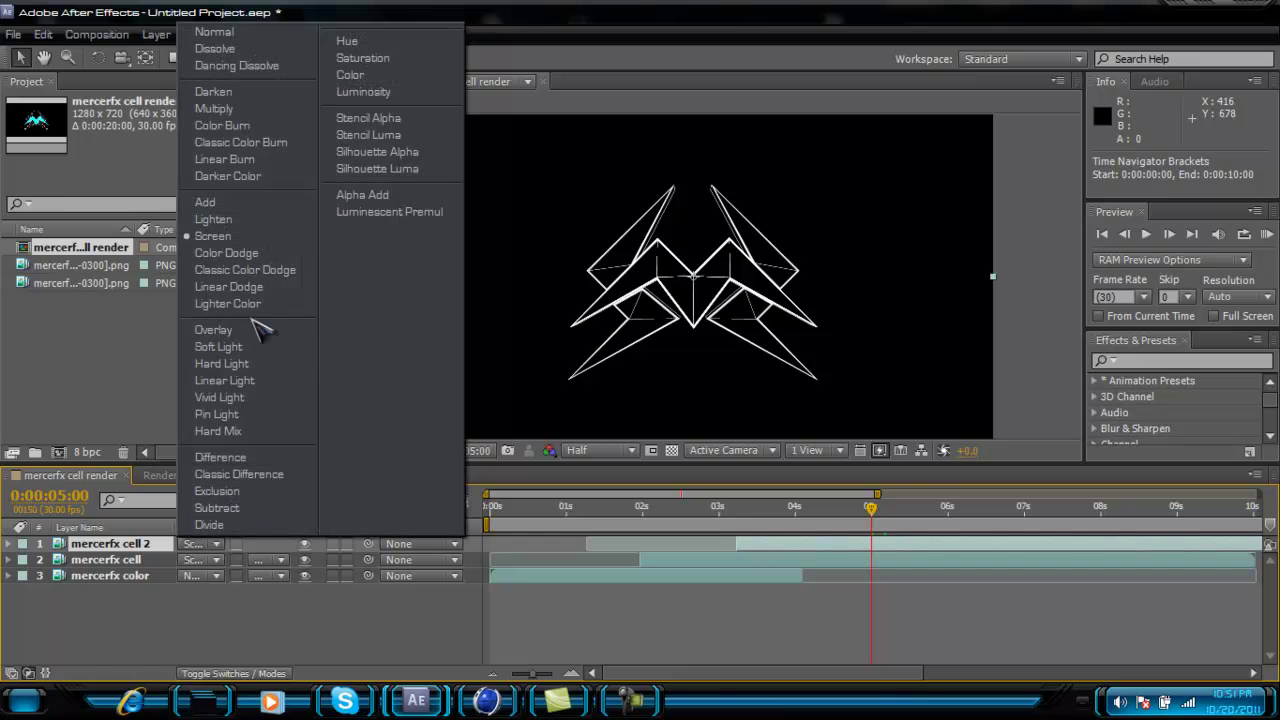
{"action": "left_click", "coordinate": [248, 431]}
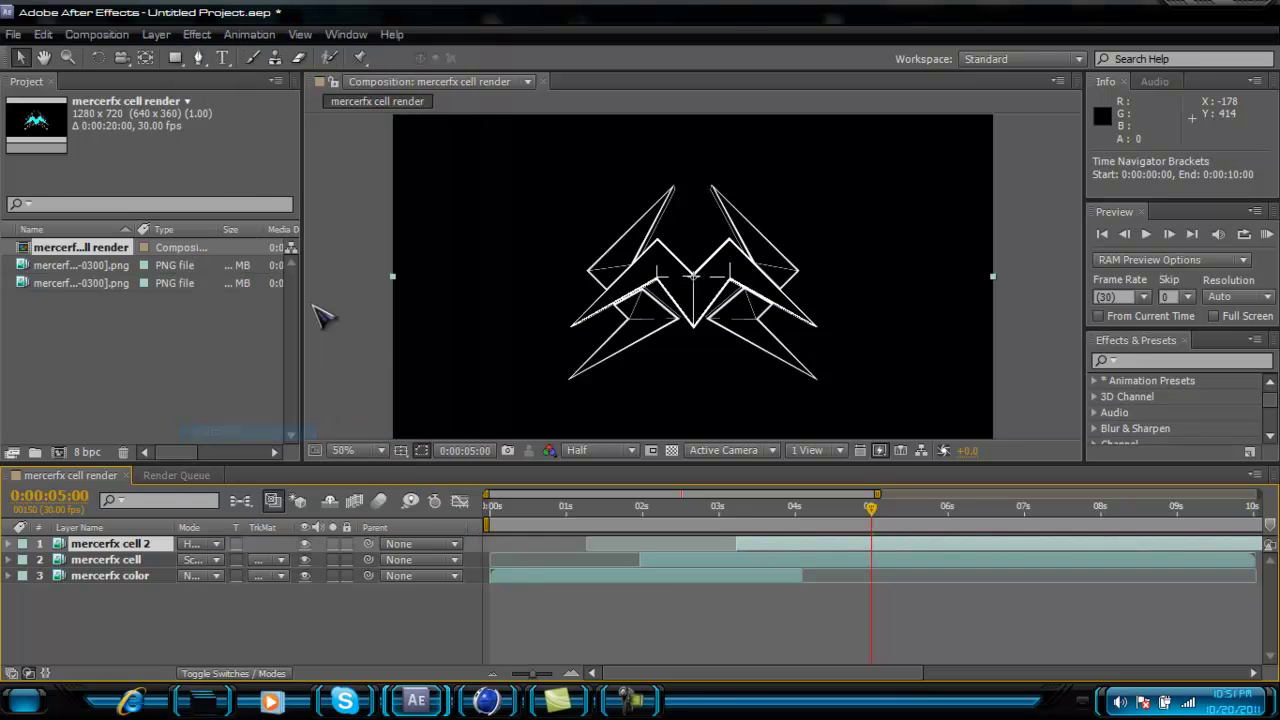
{"action": "left_click", "coordinate": [115, 645]}
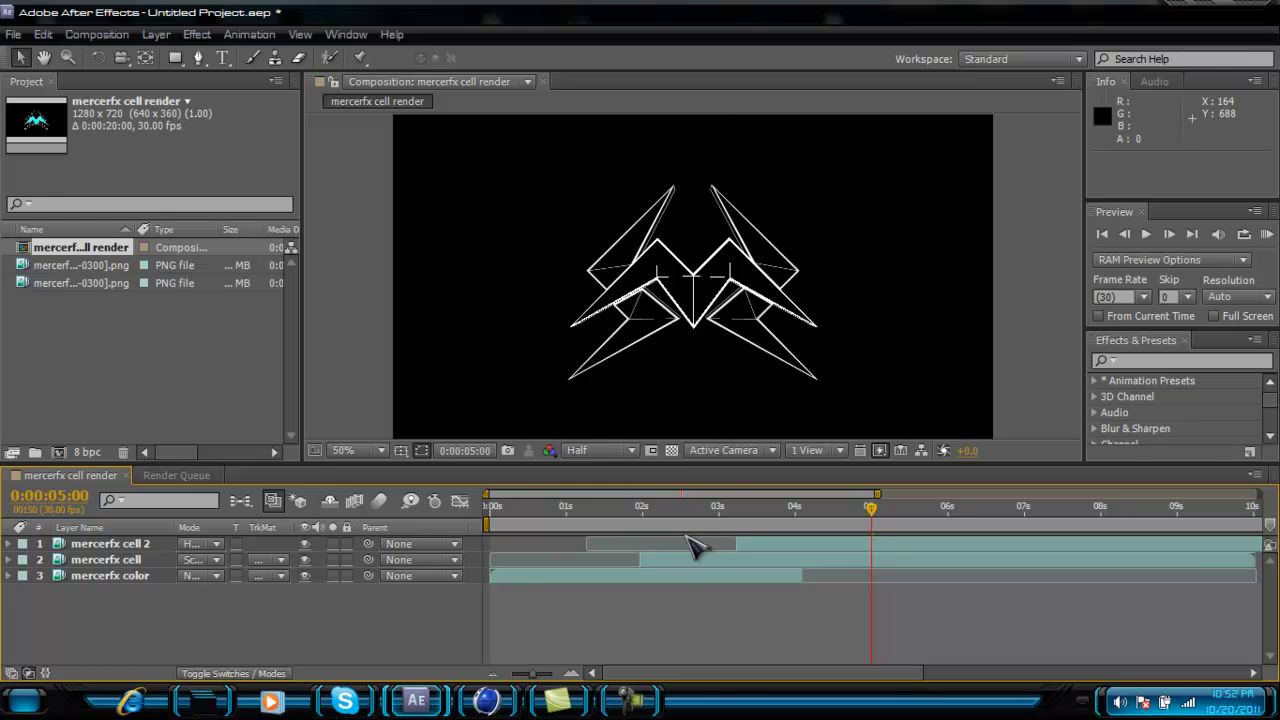
{"action": "left_click", "coordinate": [1180, 12]}
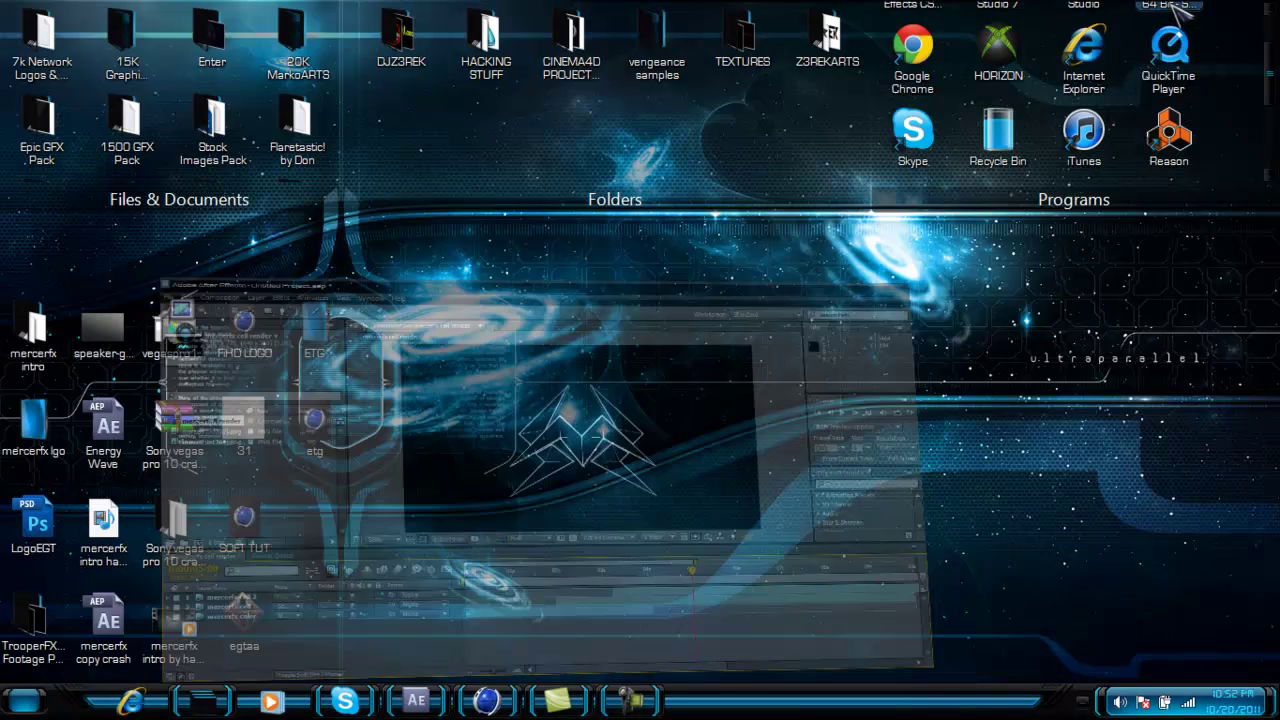
{"action": "left_click_drag", "start_coordinate": [873, 436], "coordinate": [838, 532]}
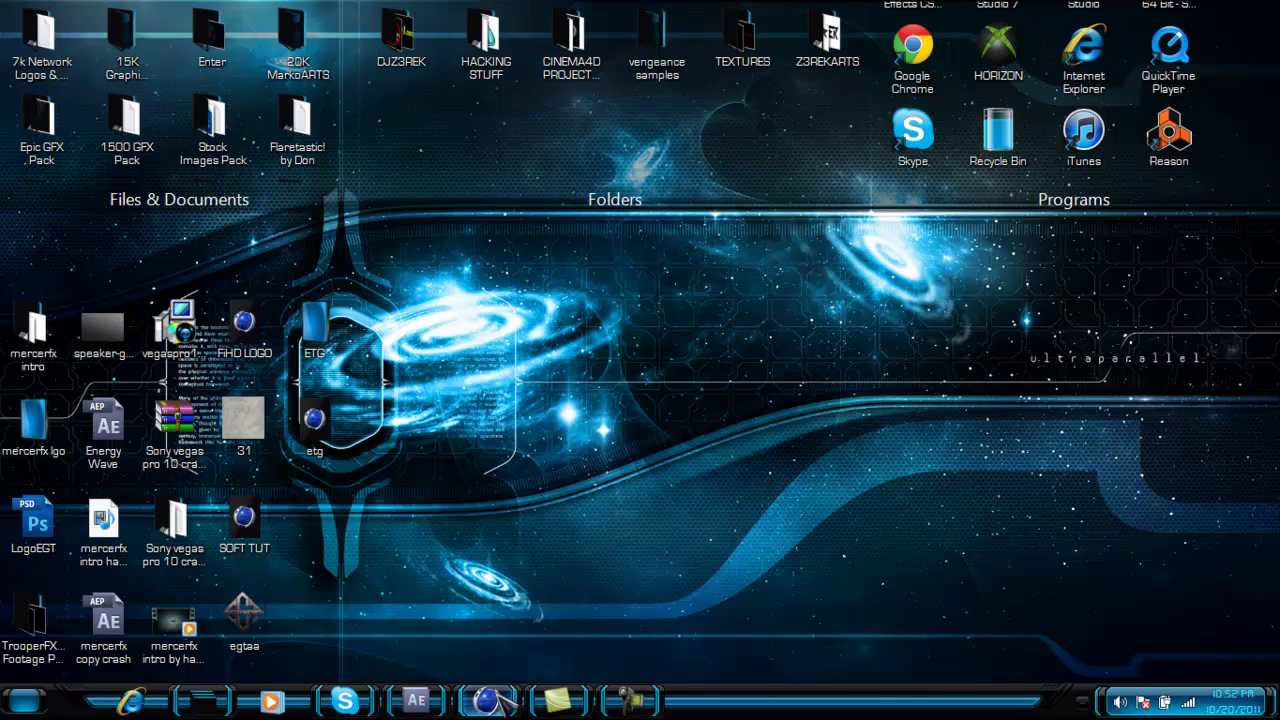
{"action": "left_click", "coordinate": [488, 700]}
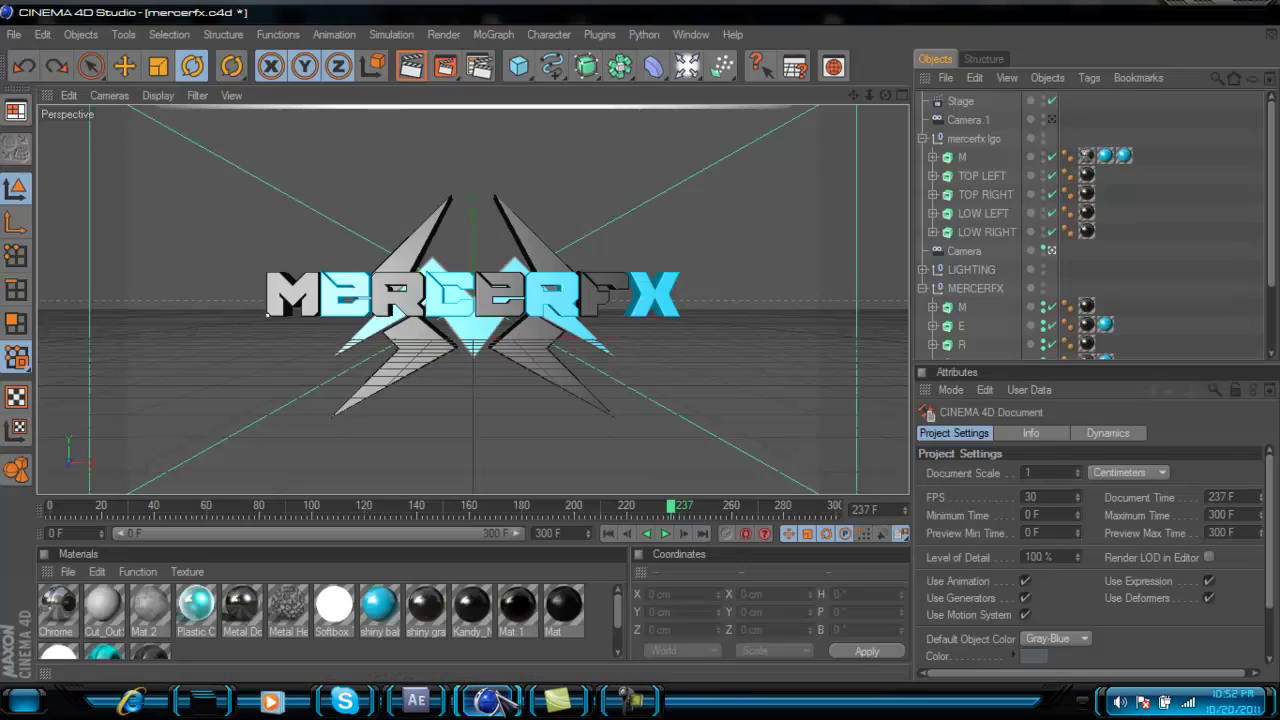
{"action": "left_click", "coordinate": [488, 700]}
{"action": "double_click", "coordinate": [705, 495]}
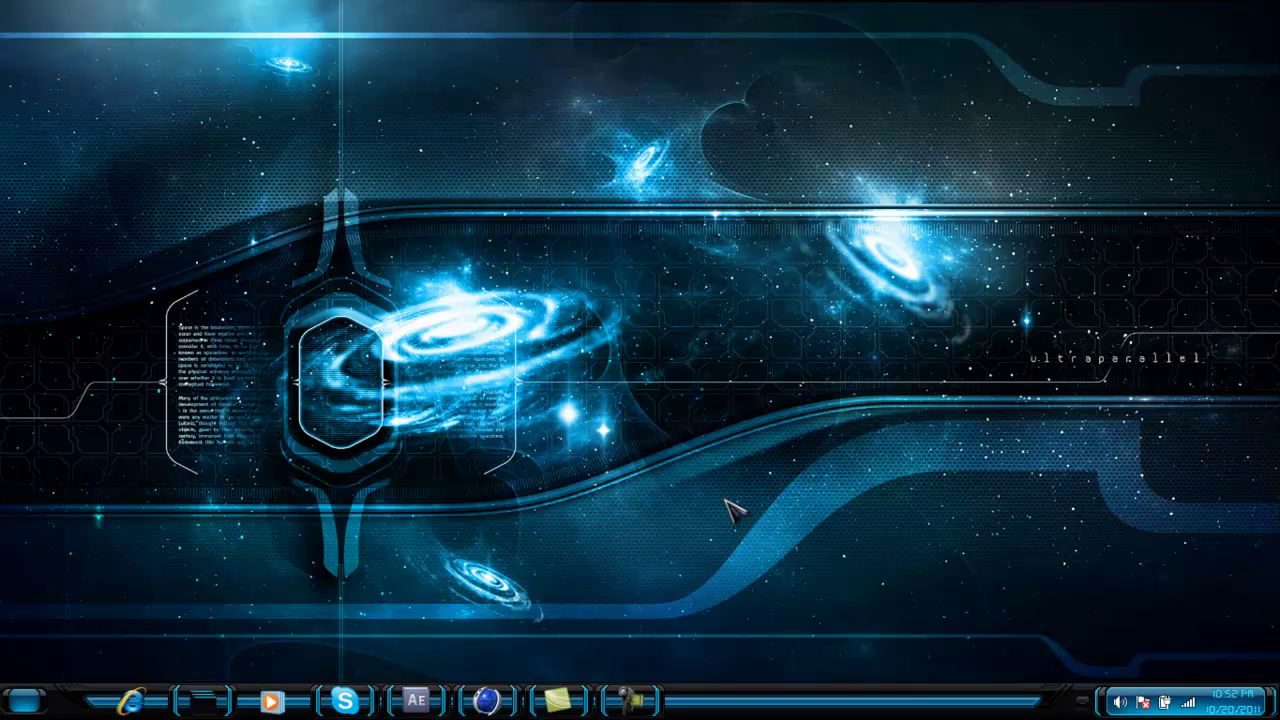
Step: Show the desktop icons, browse the music files in DJZ3REK's projektjunkies folder, and close the folder window
{"action": "double_click", "coordinate": [652, 512]}
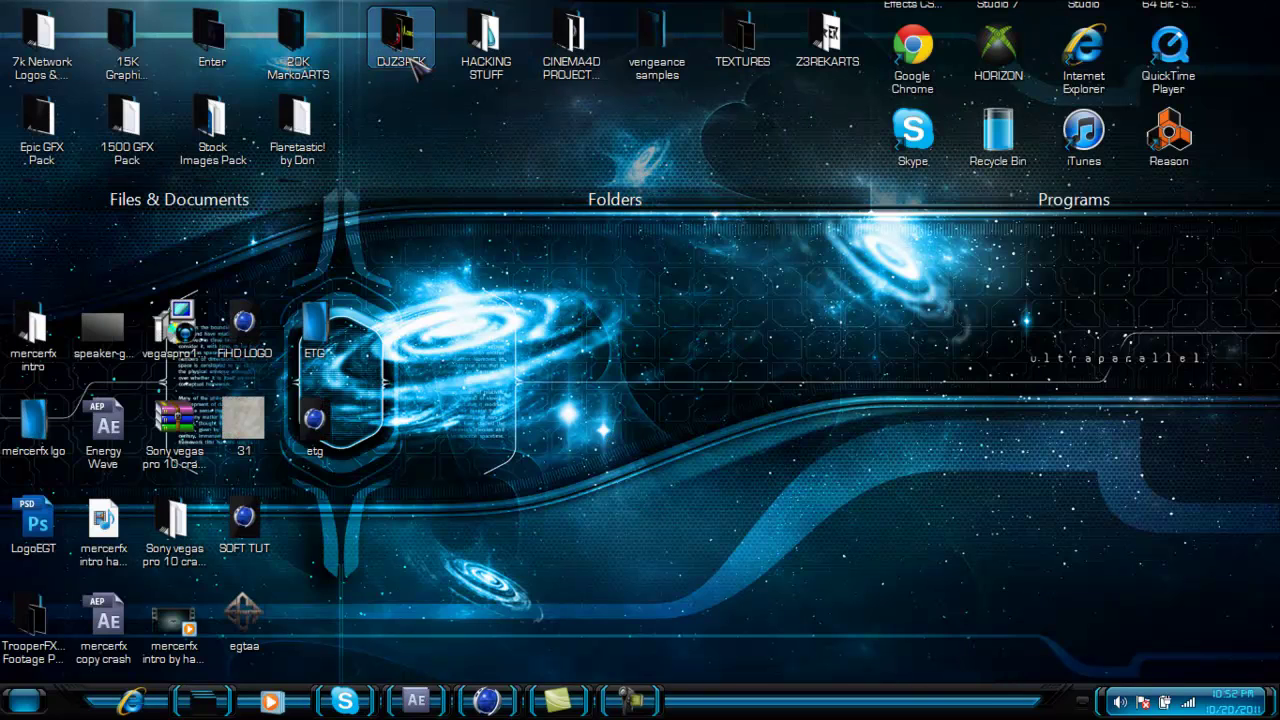
{"action": "double_click", "coordinate": [405, 45]}
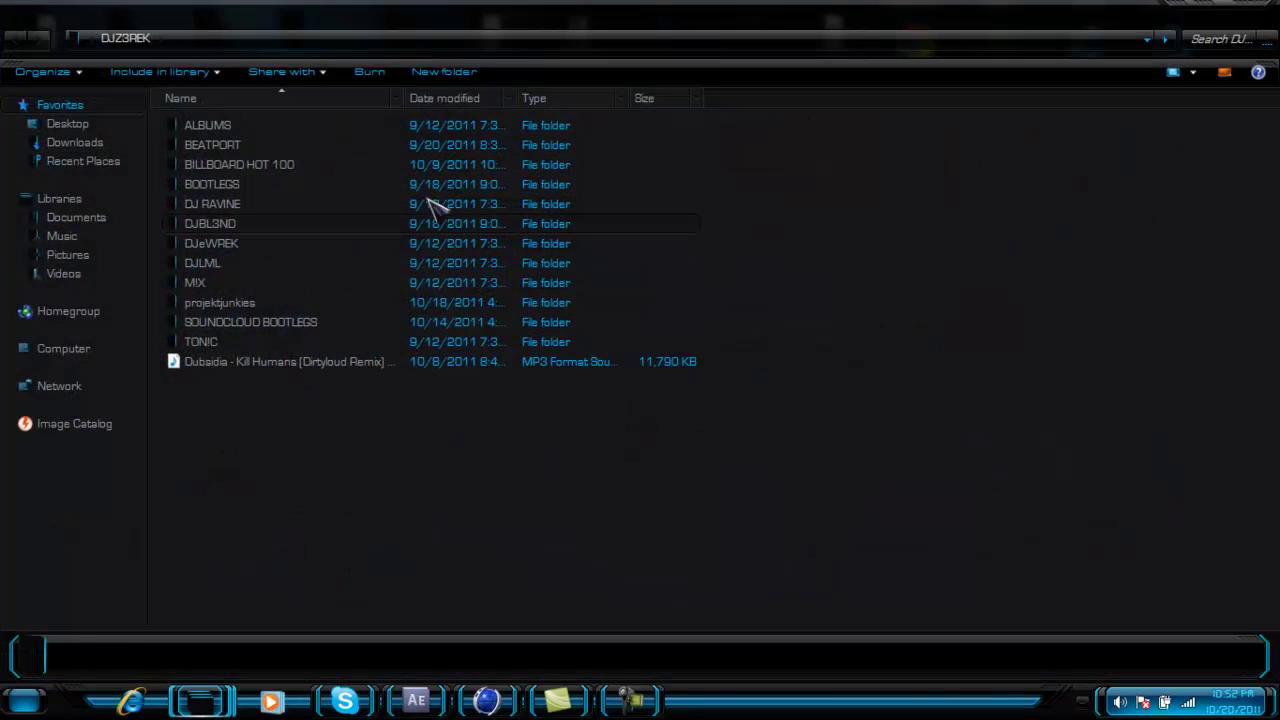
{"action": "double_click", "coordinate": [268, 310]}
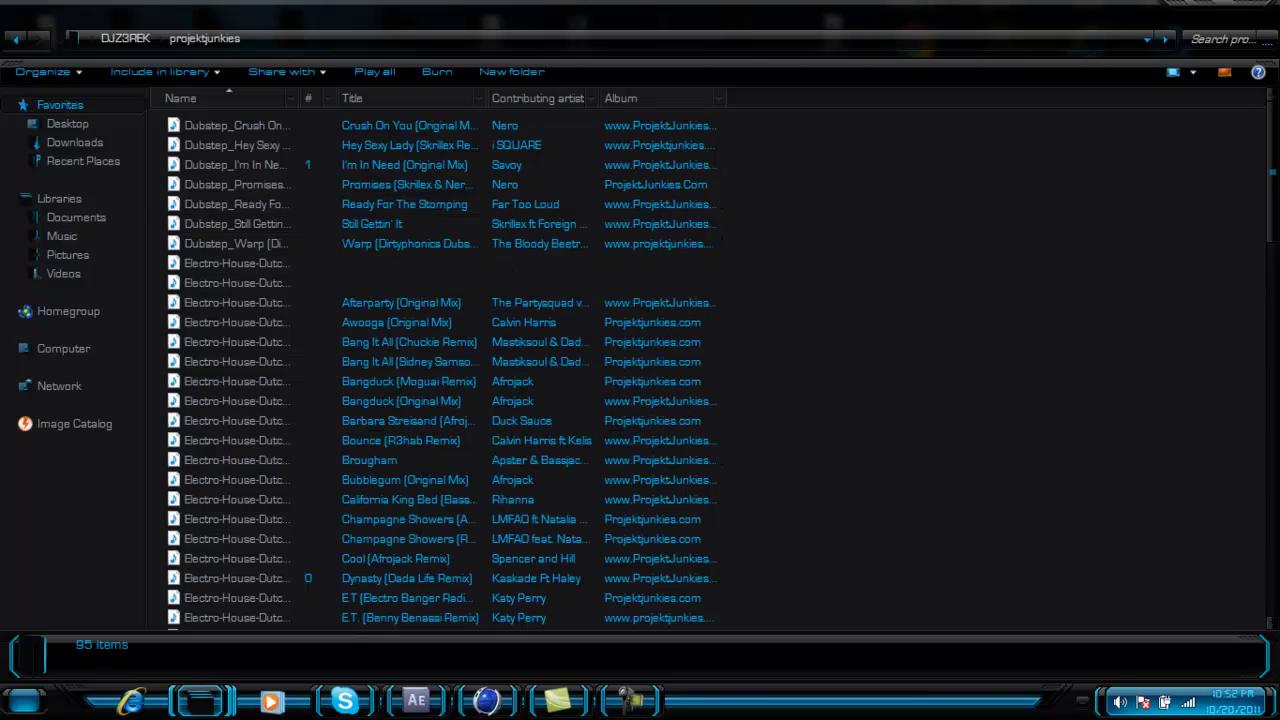
{"action": "scroll", "coordinate": [1200, 225], "scroll_direction": "down", "scroll_amount": 20}
{"action": "scroll", "coordinate": [1230, 300], "scroll_direction": "up", "scroll_amount": 20}
{"action": "scroll", "coordinate": [1234, 414], "scroll_direction": "down", "scroll_amount": 10}
{"action": "scroll", "coordinate": [1229, 243], "scroll_direction": "up", "scroll_amount": 10}
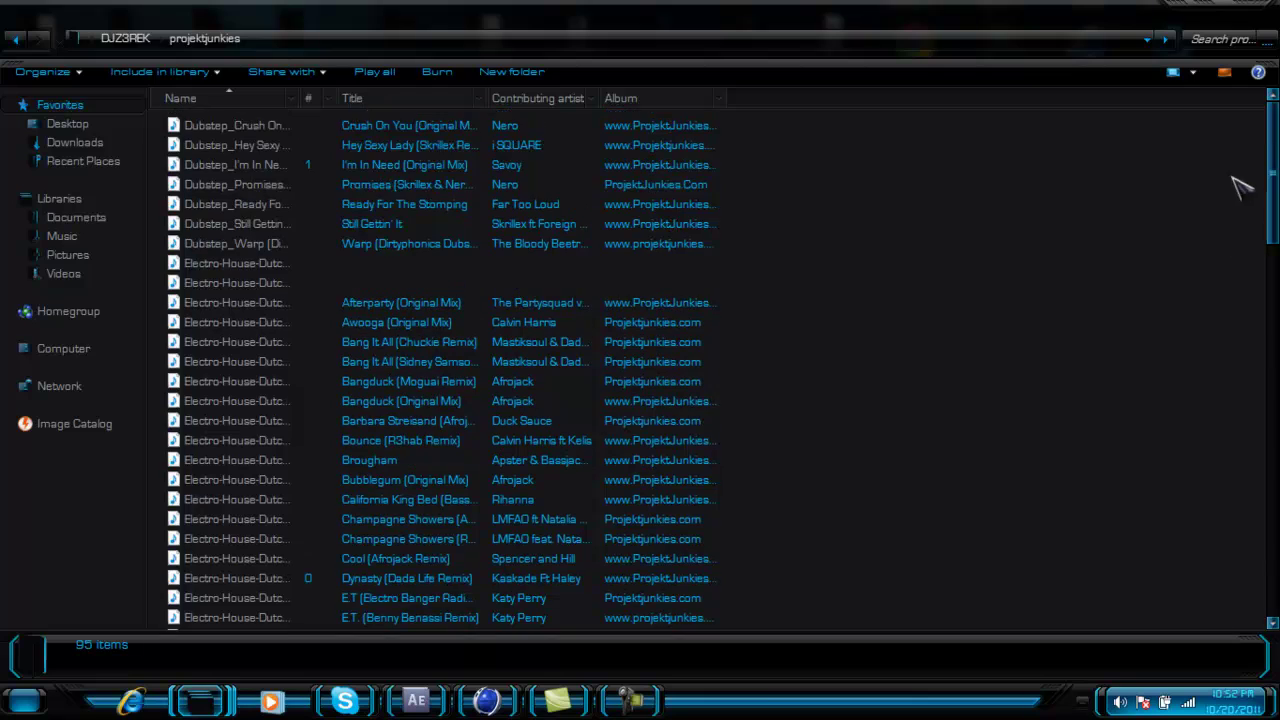
{"action": "left_click", "coordinate": [1271, 18]}
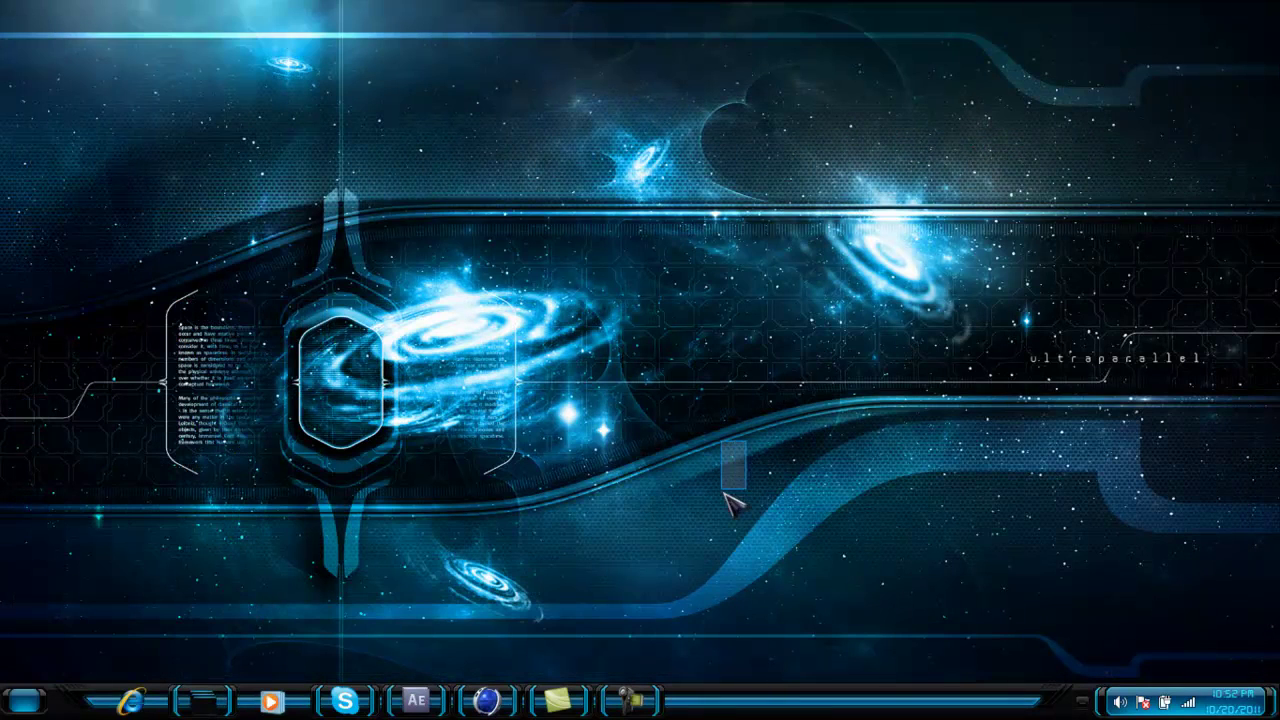
{"action": "left_click_drag", "start_coordinate": [1118, 175], "coordinate": [782, 620]}
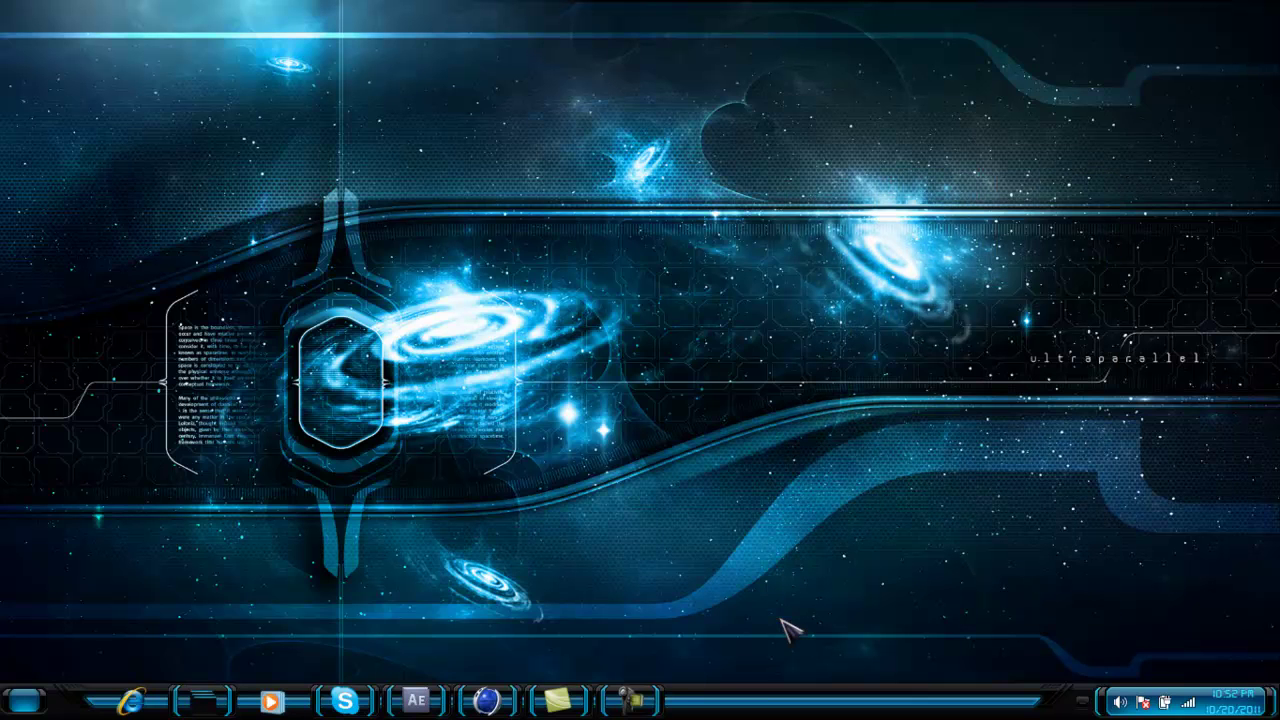
{"action": "left_click", "coordinate": [487, 700]}
{"action": "left_click", "coordinate": [487, 700]}
{"action": "left_click", "coordinate": [630, 700]}
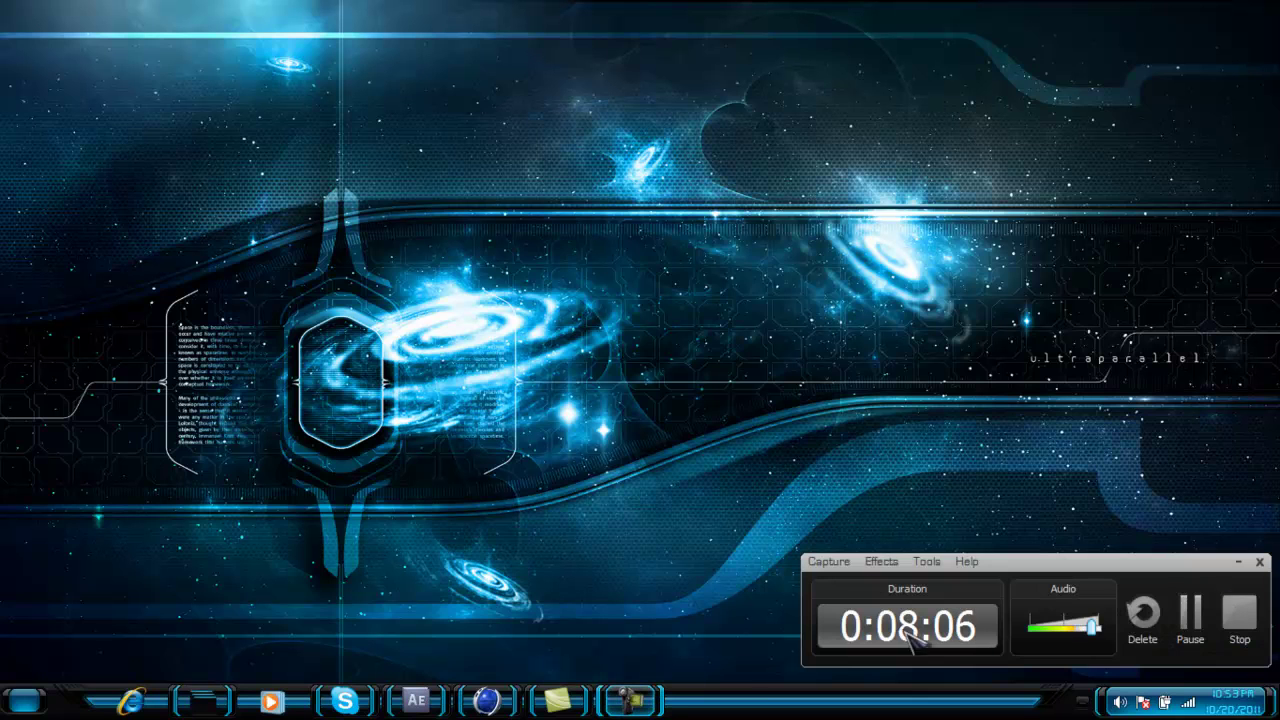
Step: Switch to Skype, look at the beginning of the contacts list, and minimize the window
{"action": "left_click", "coordinate": [344, 700]}
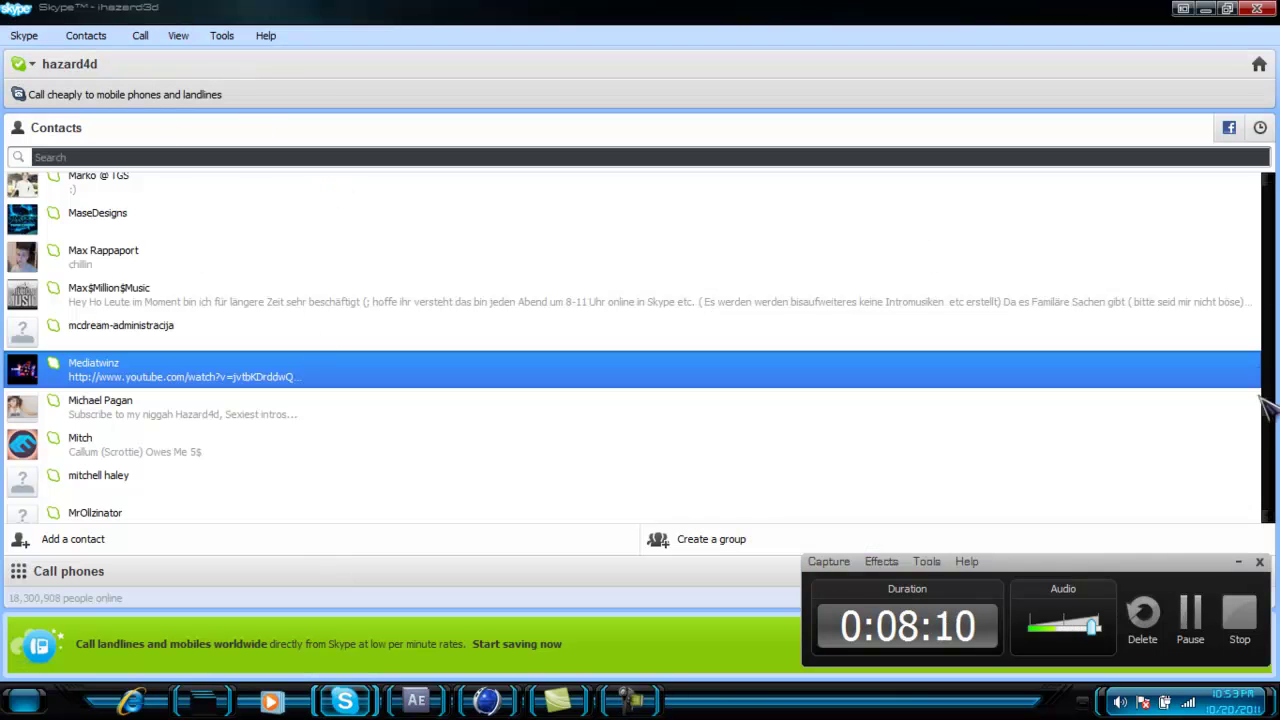
{"action": "left_click_drag", "start_coordinate": [1268, 408], "coordinate": [1258, 185]}
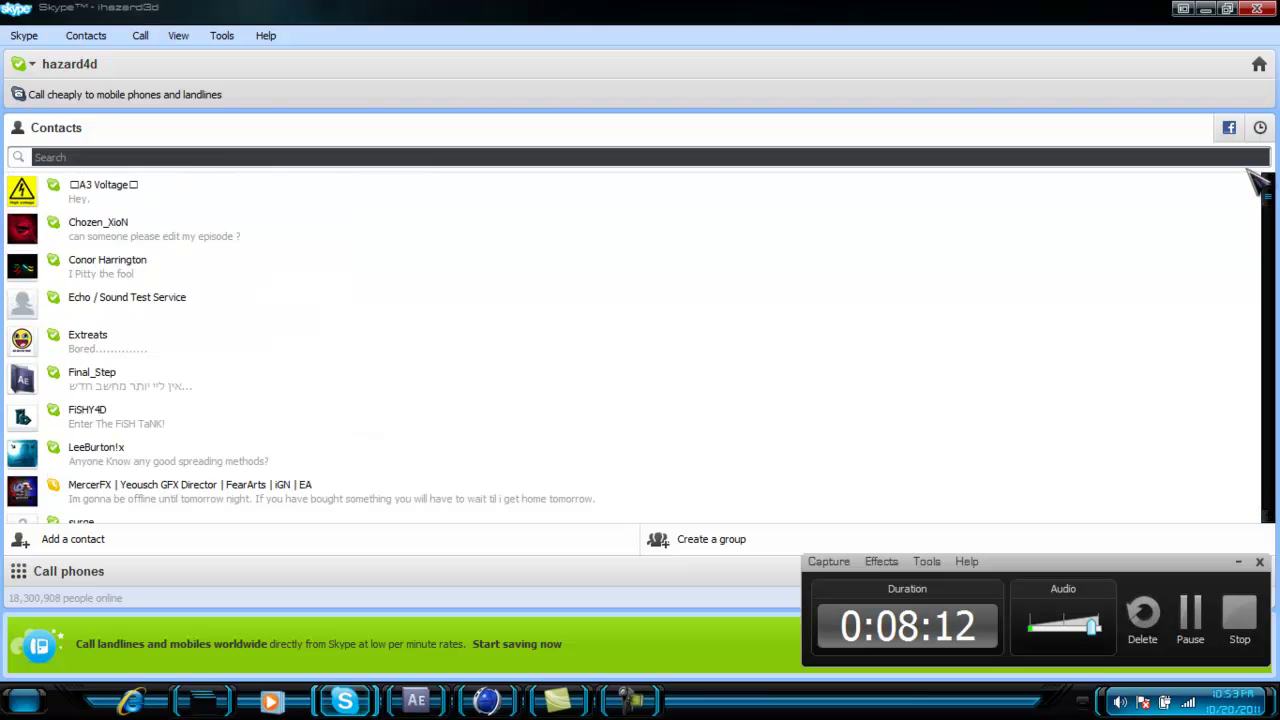
{"action": "left_click", "coordinate": [1208, 10]}
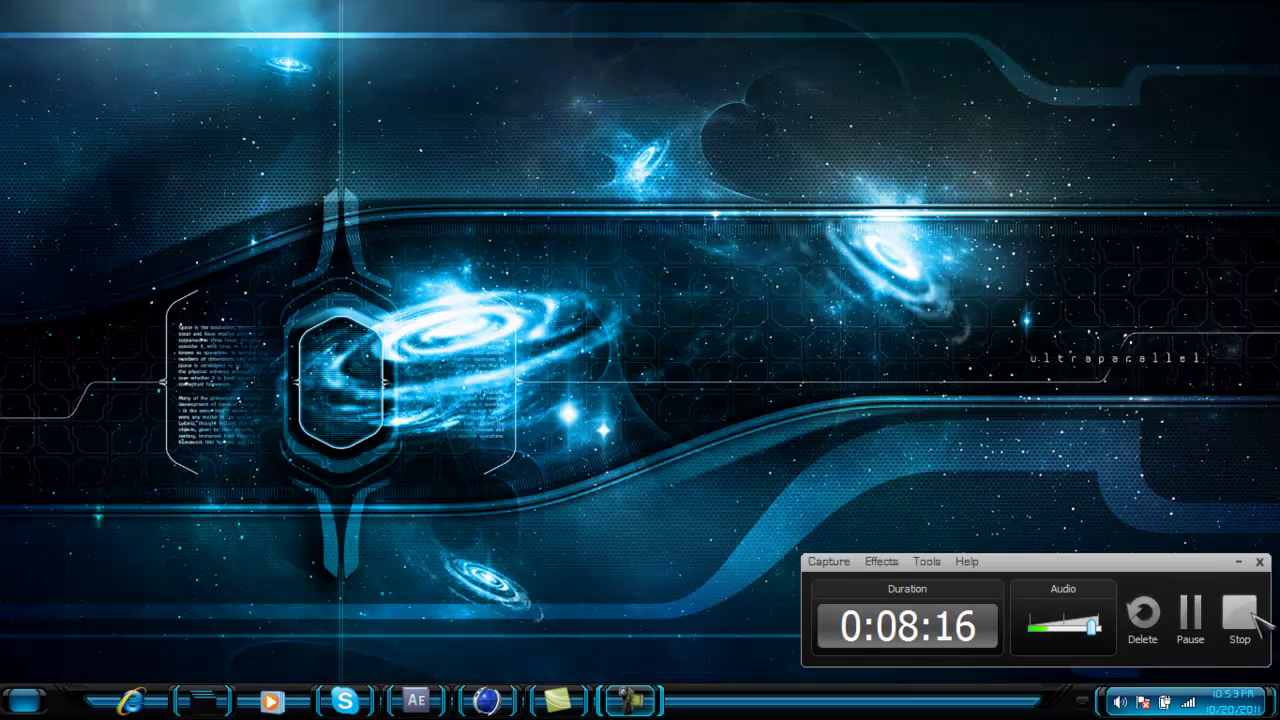